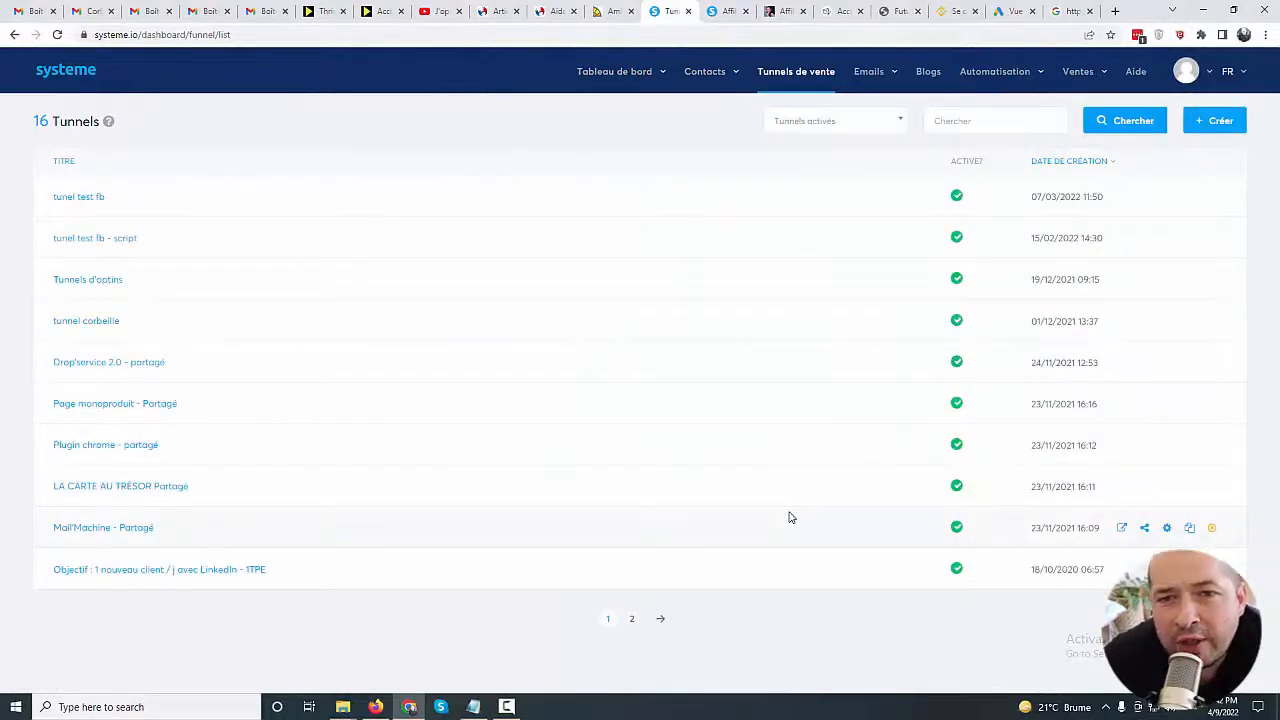
Step: Open the 'tunel test fb' funnel from the Tunnels de vente list
{"action": "left_click", "coordinate": [76, 197]}
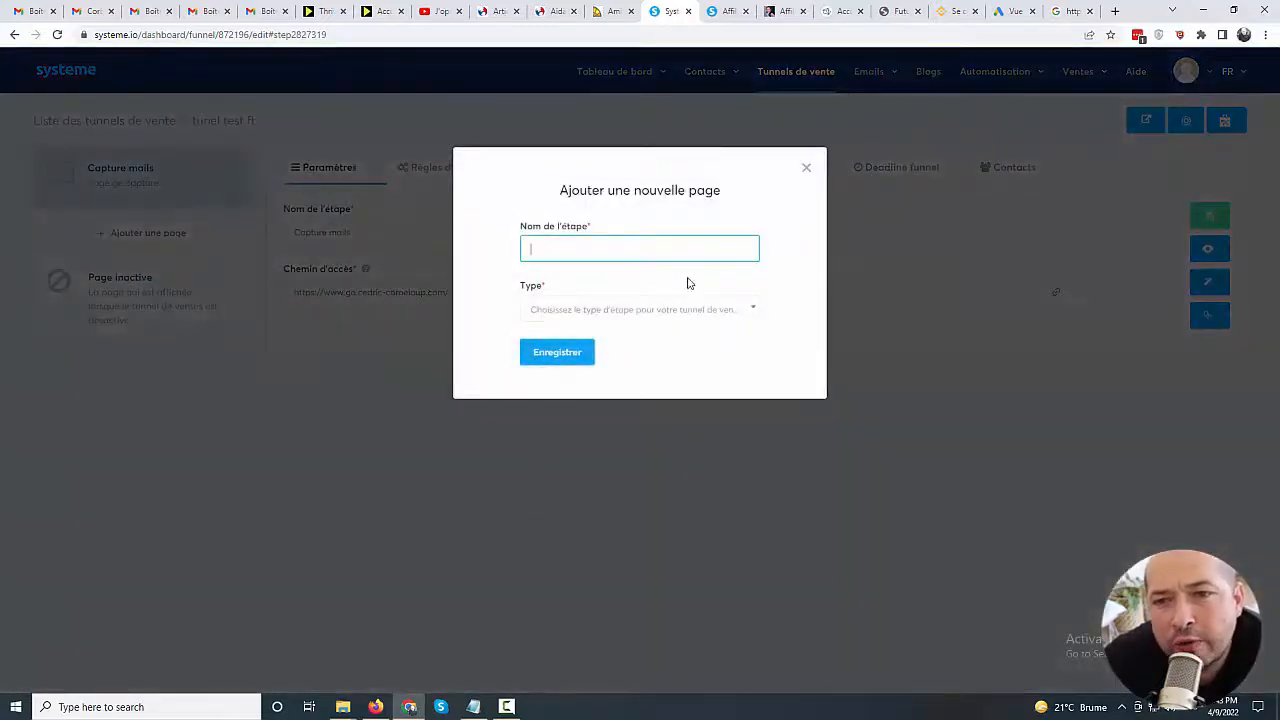
Step: Add a funnel step named 'page de vente' of type Page de vente
{"action": "type", "text": "page de vente"}
{"action": "left_click", "coordinate": [623, 285]}
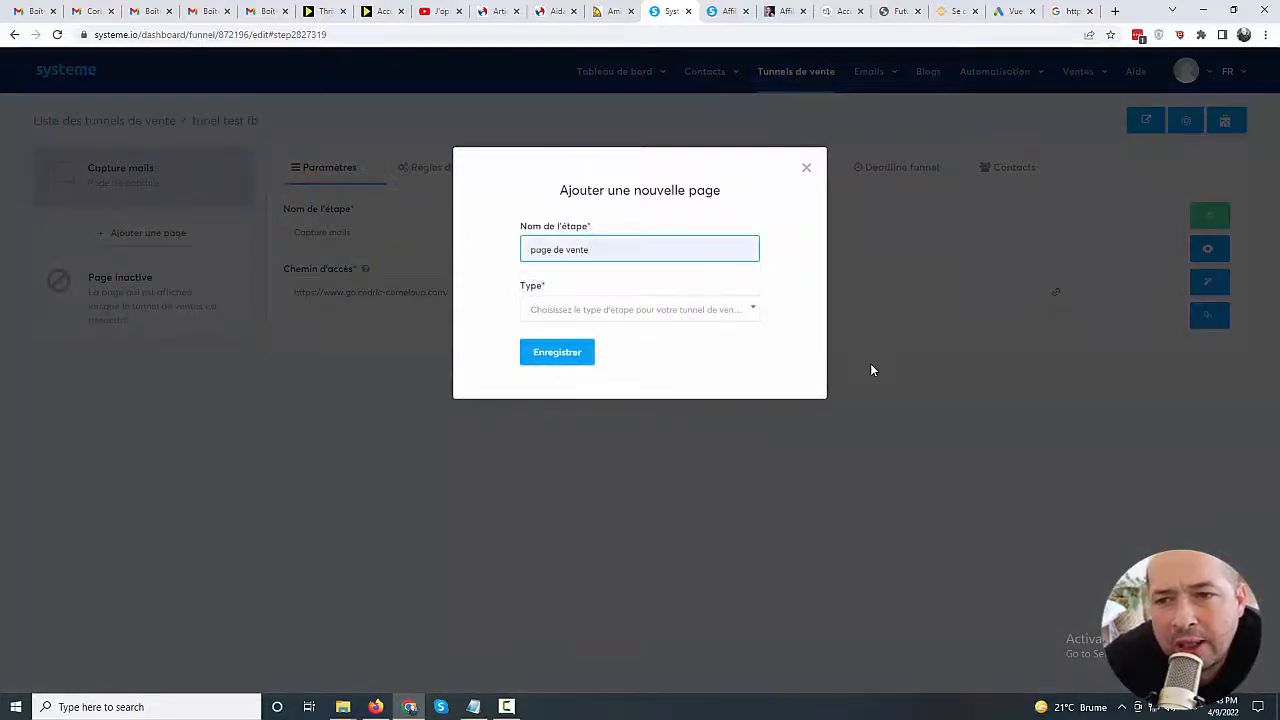
{"action": "left_click", "coordinate": [571, 312]}
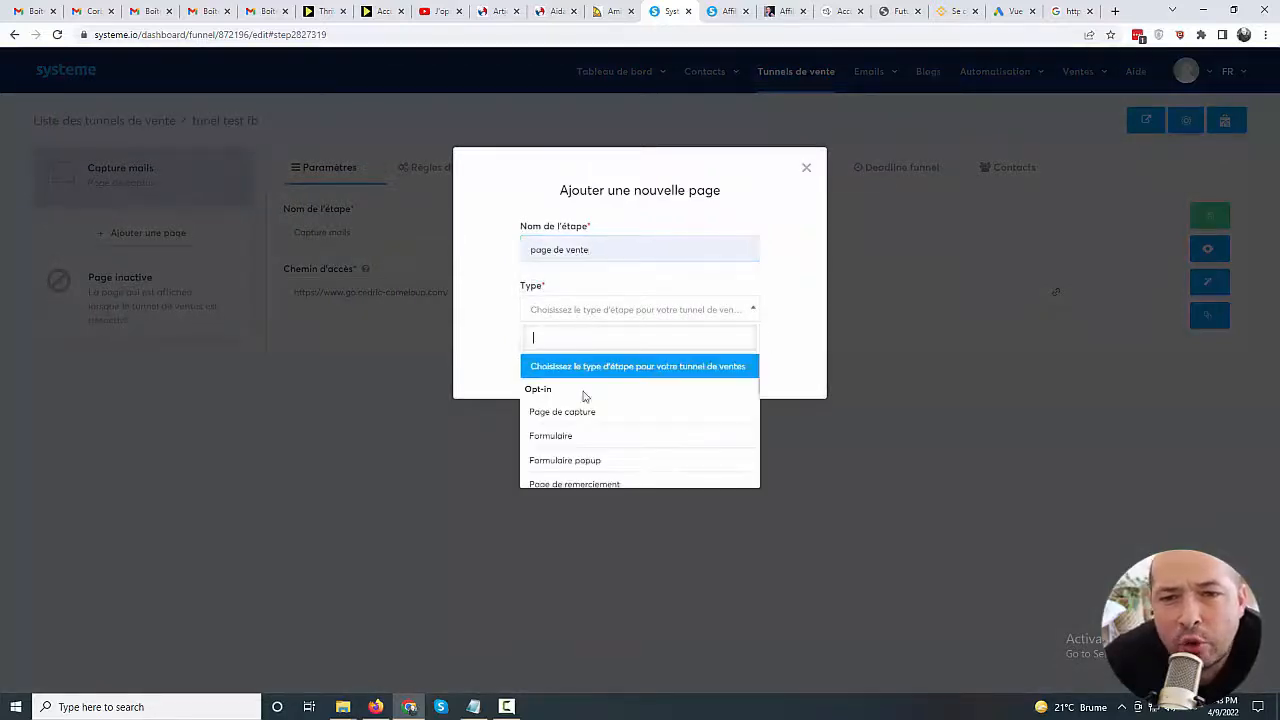
{"action": "scroll", "coordinate": [586, 424], "scroll_direction": "down", "scroll_amount": 1}
{"action": "left_click", "coordinate": [575, 462]}
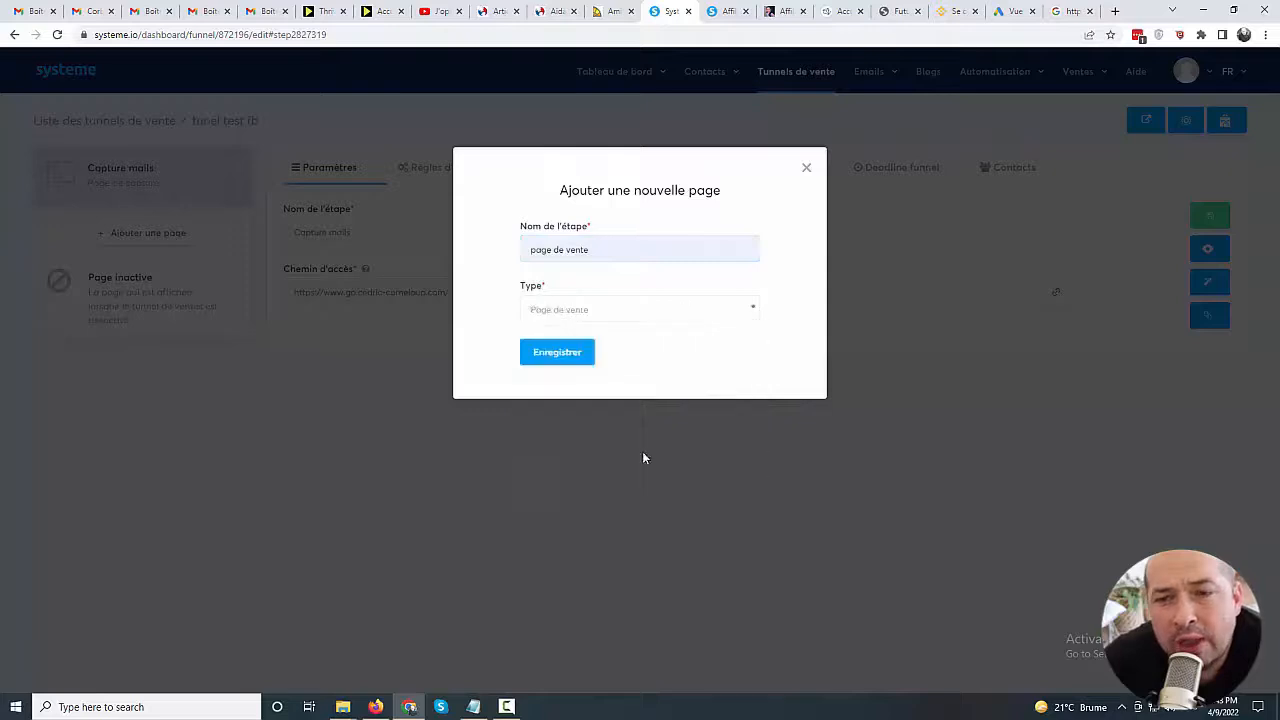
{"action": "left_click", "coordinate": [535, 357]}
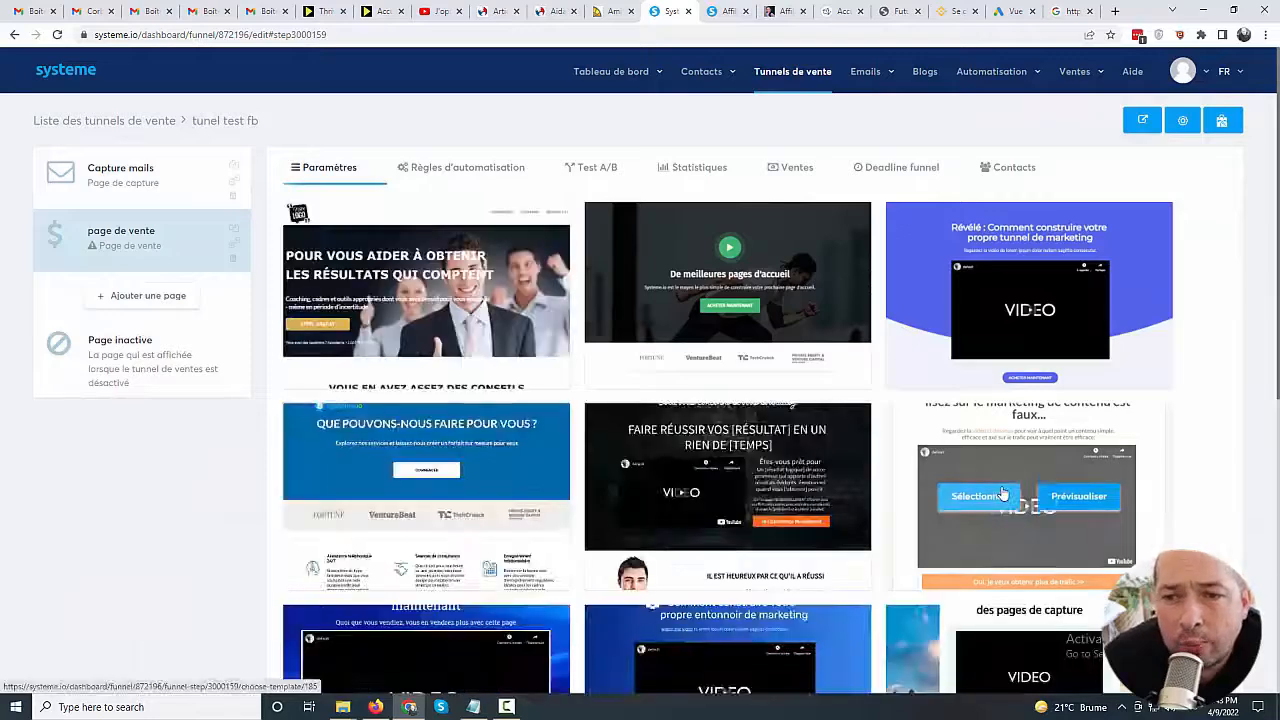
Step: Build the page from the 'Comment créer un business' template and open it in the editor
{"action": "scroll", "coordinate": [998, 510], "scroll_direction": "down", "scroll_amount": 5}
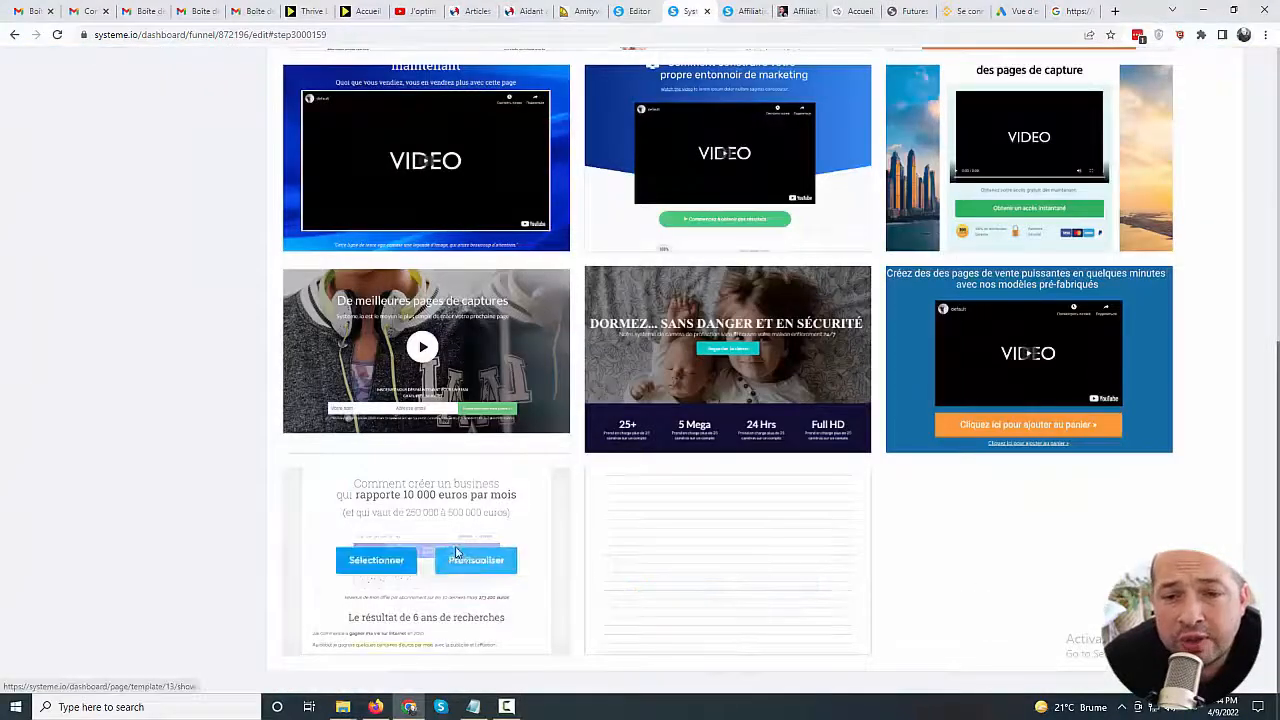
{"action": "left_click", "coordinate": [389, 569]}
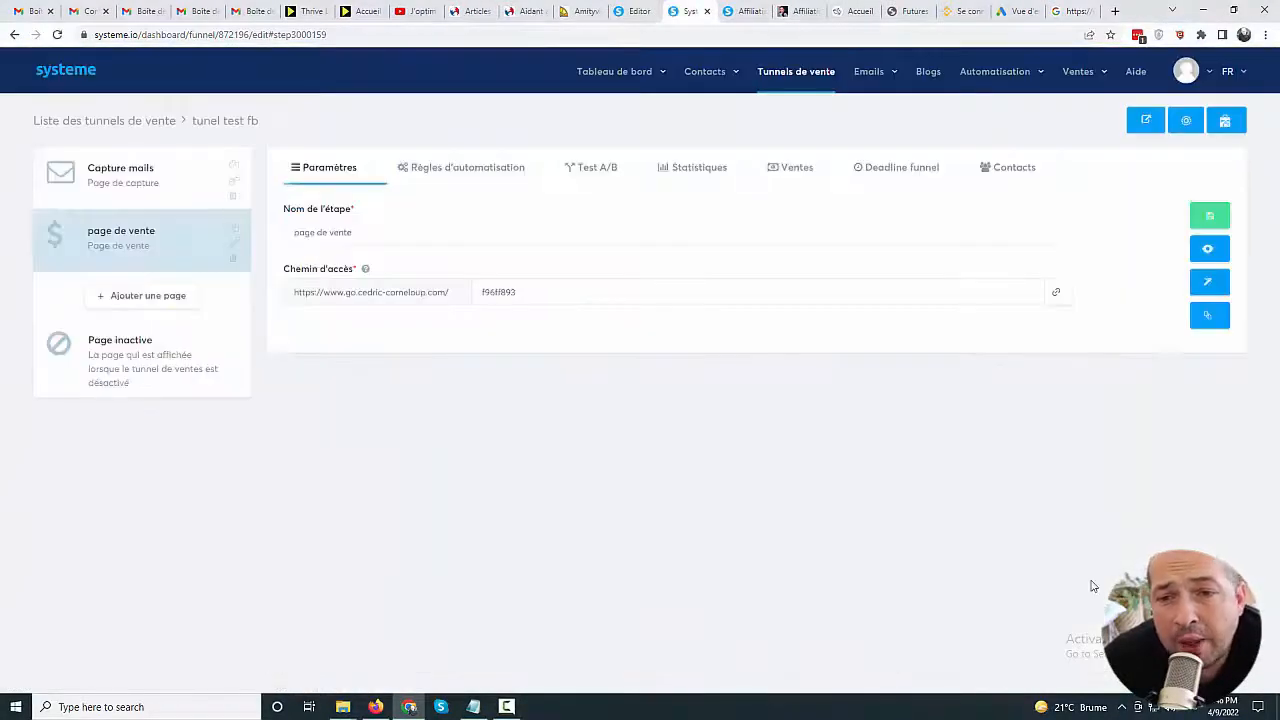
{"action": "left_click", "coordinate": [1203, 288]}
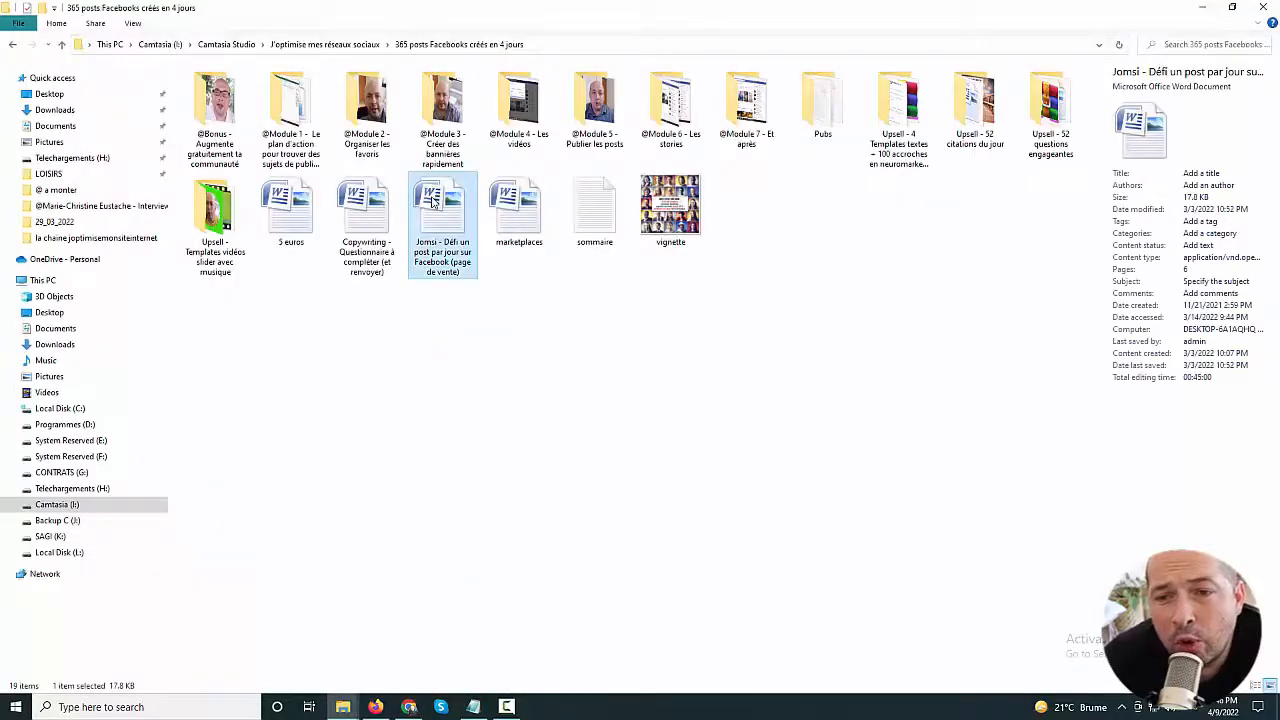
Step: Open the sales-page copy in Word and select the 'DÉFI 1 POST PAR JOUR' heading
{"action": "double_click", "coordinate": [433, 202]}
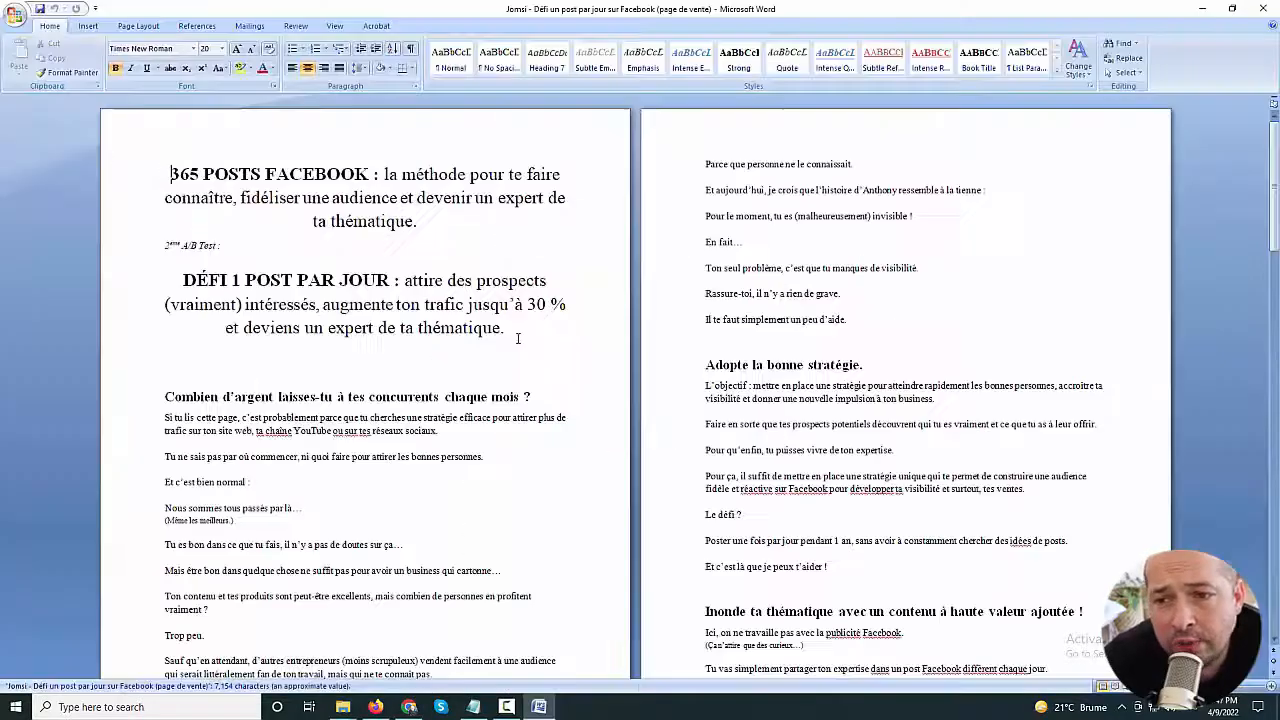
{"action": "left_click_drag", "start_coordinate": [517, 337], "coordinate": [183, 280]}
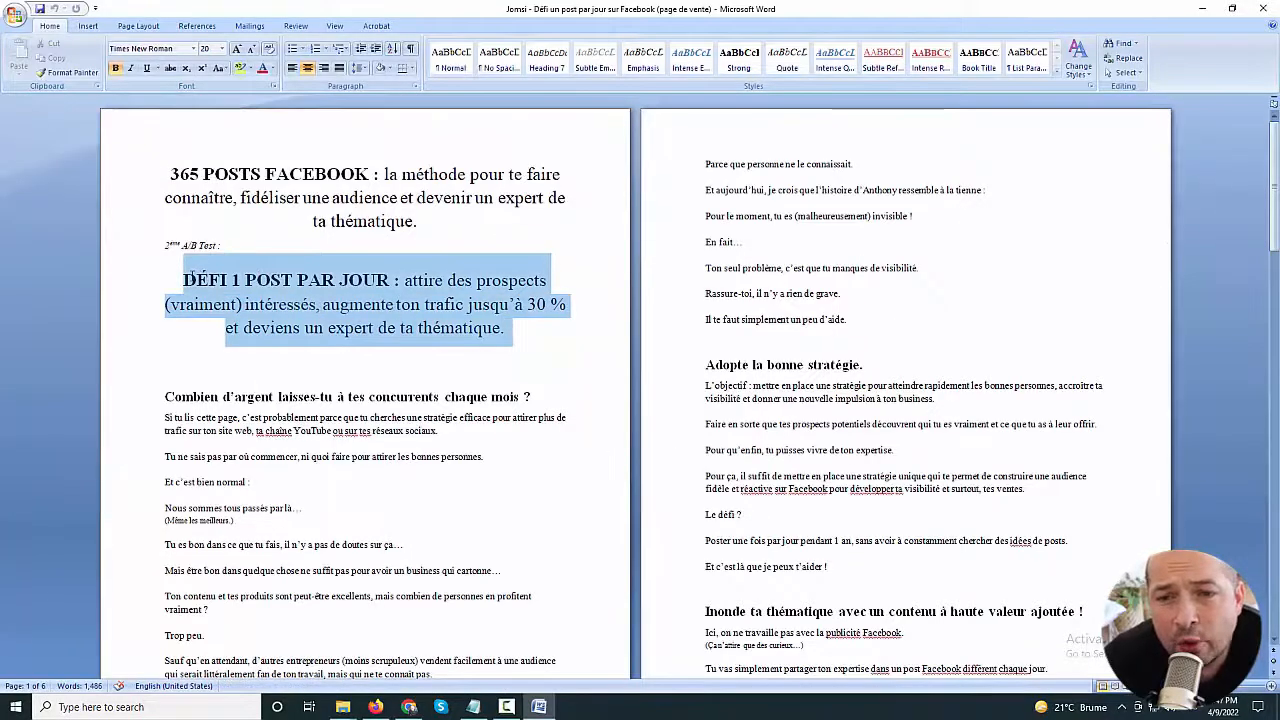
{"action": "left_click", "coordinate": [408, 707]}
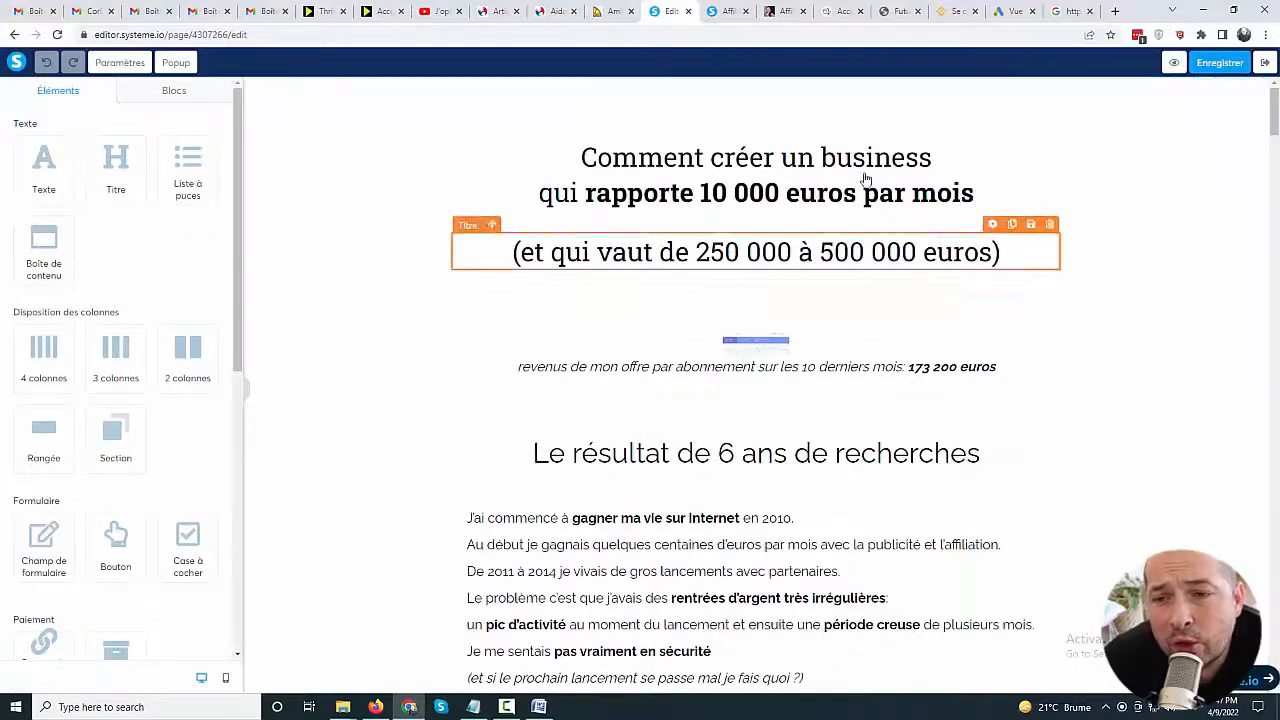
Step: Replace the title with 'DÉFI 1 POST PAR JOUR' and the subtitle with the capitalised 'Attire des prospects' promise
{"action": "double_click", "coordinate": [640, 157]}
{"action": "left_click_drag", "start_coordinate": [985, 205], "coordinate": [540, 138]}
{"action": "type", "text": "DÉFI 1 POST PAR JOUR"}
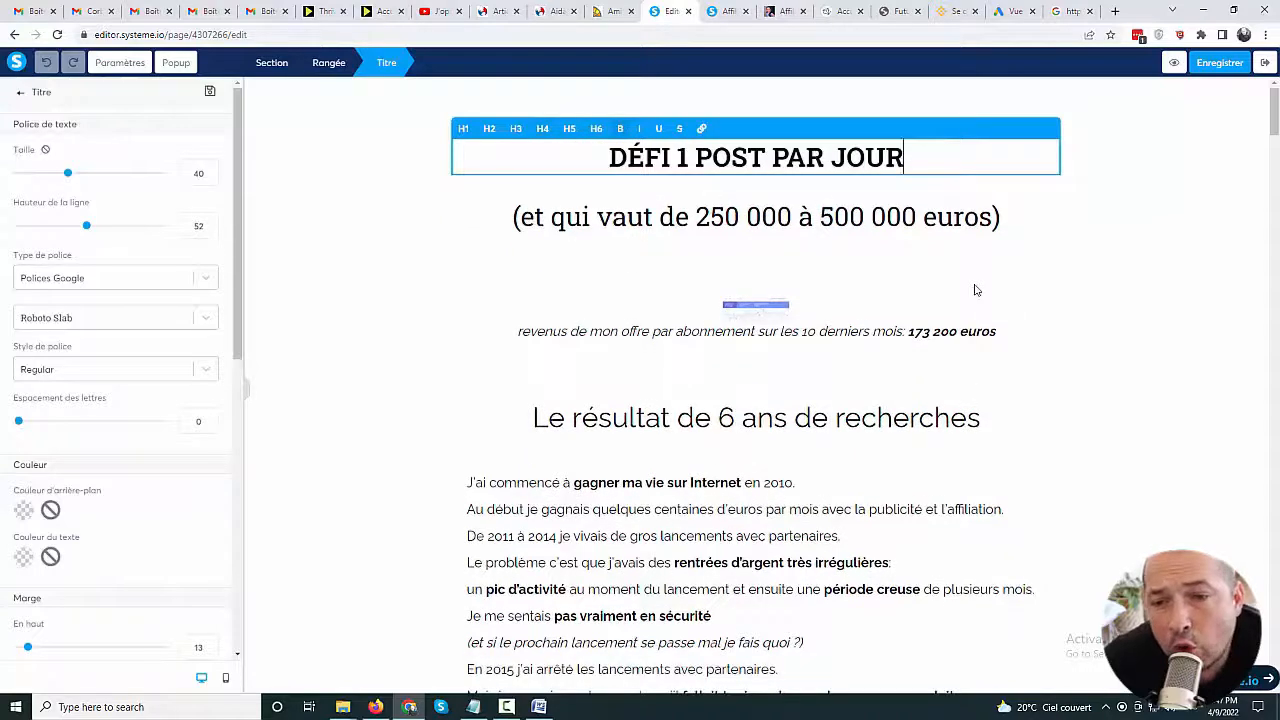
{"action": "left_click", "coordinate": [539, 707]}
{"action": "left_click_drag", "start_coordinate": [557, 331], "coordinate": [405, 281]}
{"action": "key", "text": "ctrl+c"}
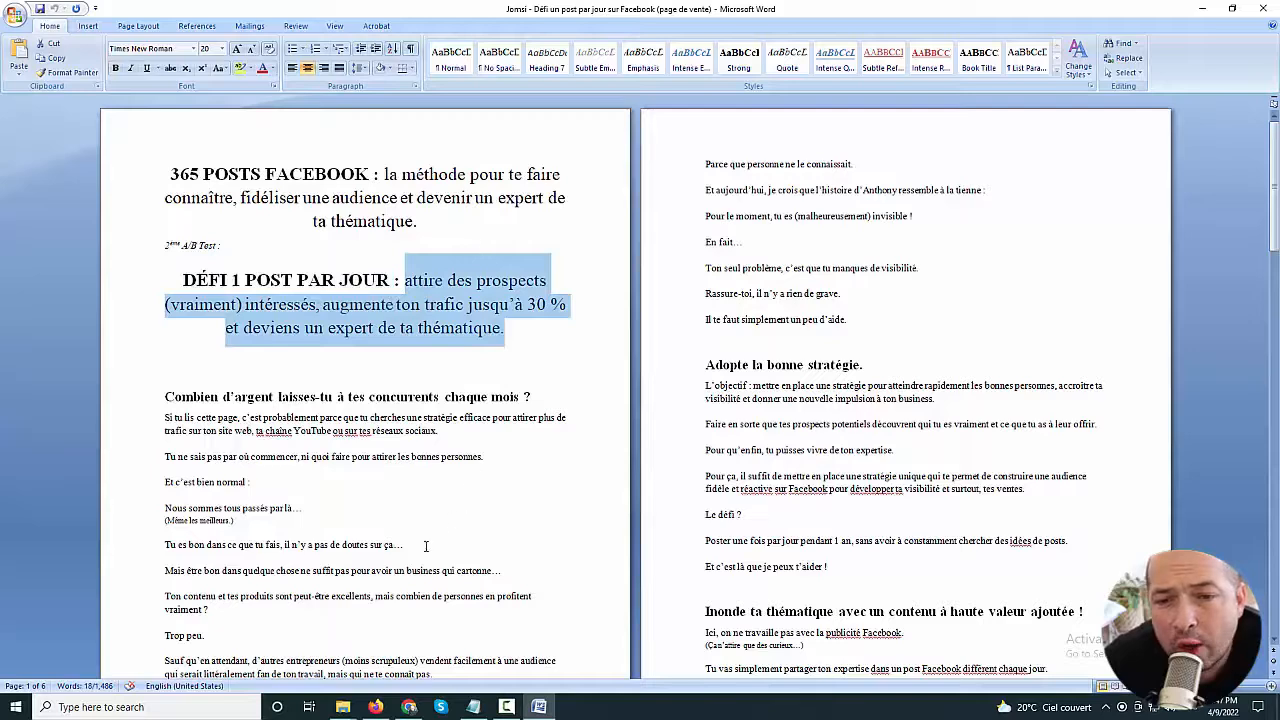
{"action": "left_click", "coordinate": [409, 707]}
{"action": "left_click_drag", "start_coordinate": [1005, 217], "coordinate": [479, 215]}
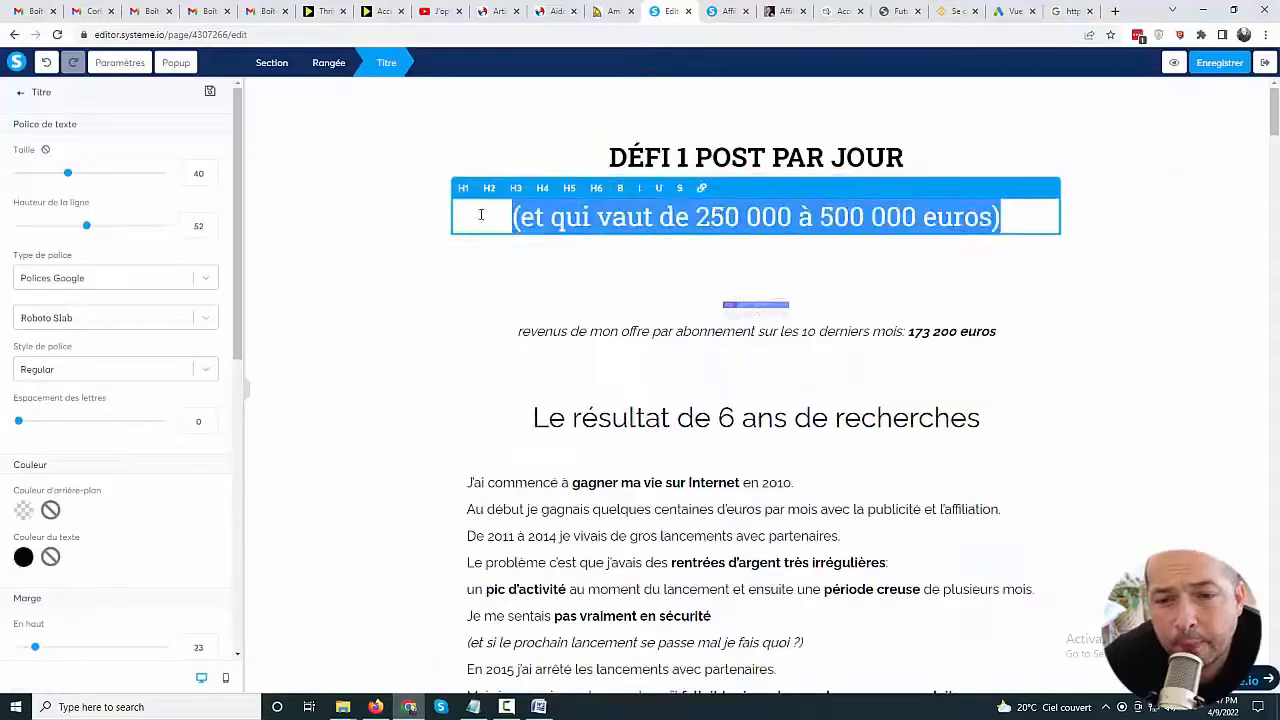
{"action": "key", "text": "ctrl+v"}
{"action": "left_click", "coordinate": [491, 217]}
{"action": "key", "text": "Delete"}
{"action": "type", "text": "A"}
Step: Make the title blue at size 50 and save the page
{"action": "left_click", "coordinate": [1157, 357]}
{"action": "left_click_drag", "start_coordinate": [908, 157], "coordinate": [552, 157]}
{"action": "left_click", "coordinate": [23, 557]}
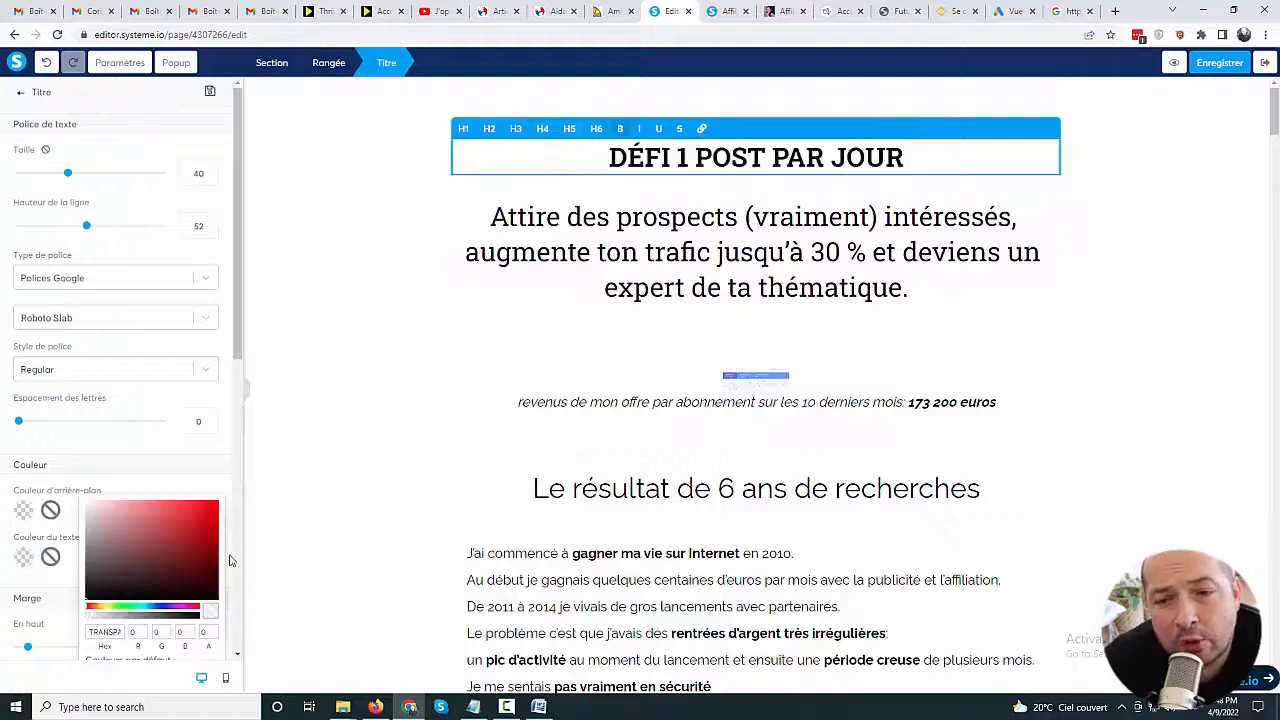
{"action": "scroll", "coordinate": [117, 647], "scroll_direction": "down", "scroll_amount": 2}
{"action": "left_click", "coordinate": [92, 562]}
{"action": "left_click", "coordinate": [1079, 317]}
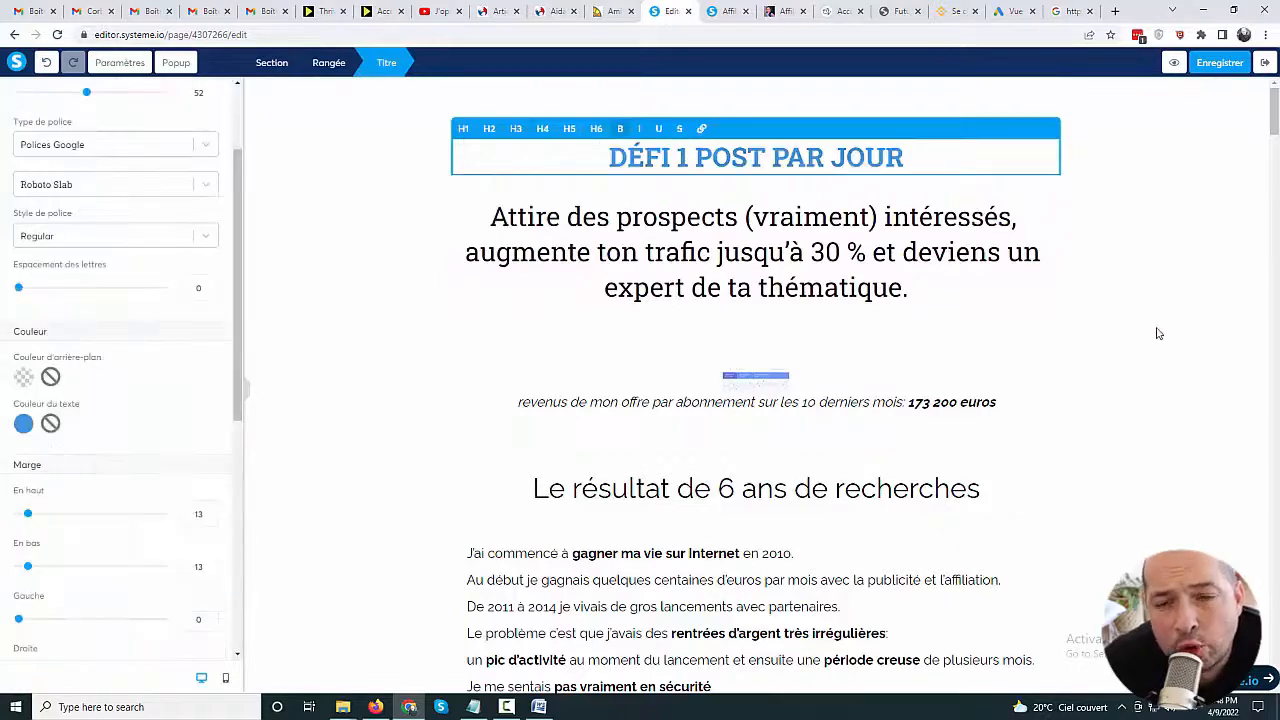
{"action": "left_click", "coordinate": [1157, 333]}
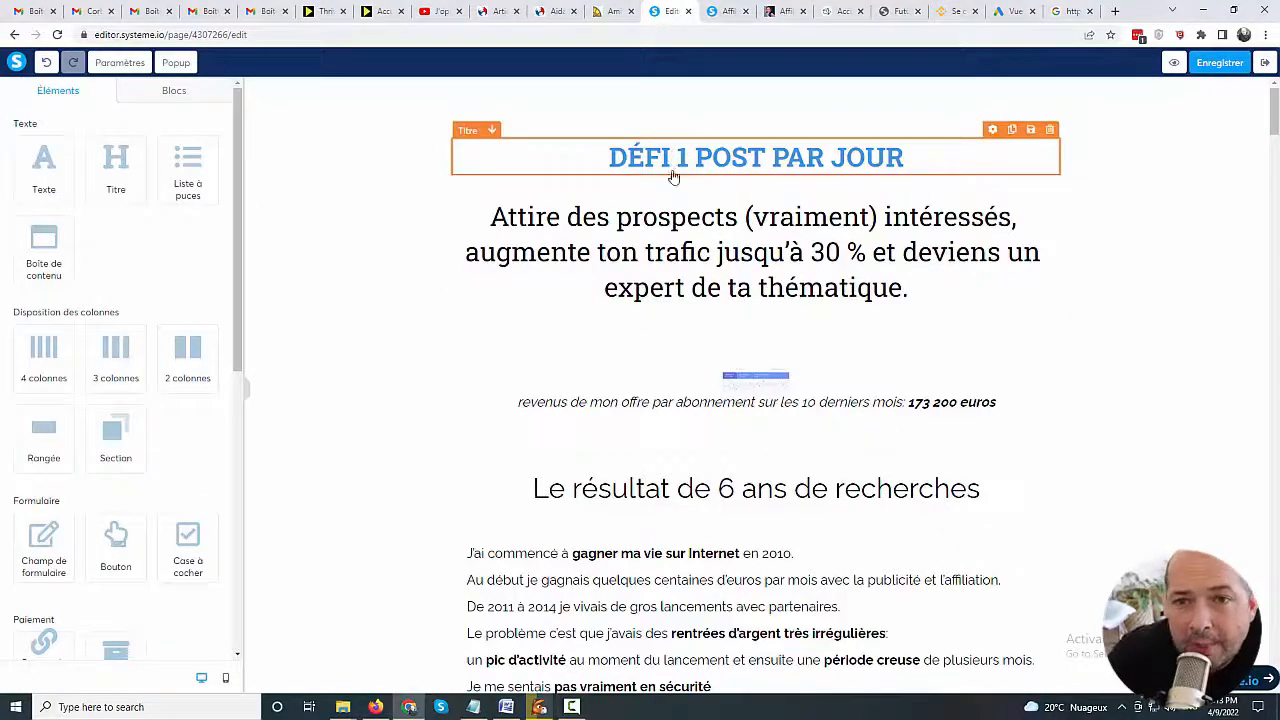
{"action": "triple_click", "coordinate": [673, 168]}
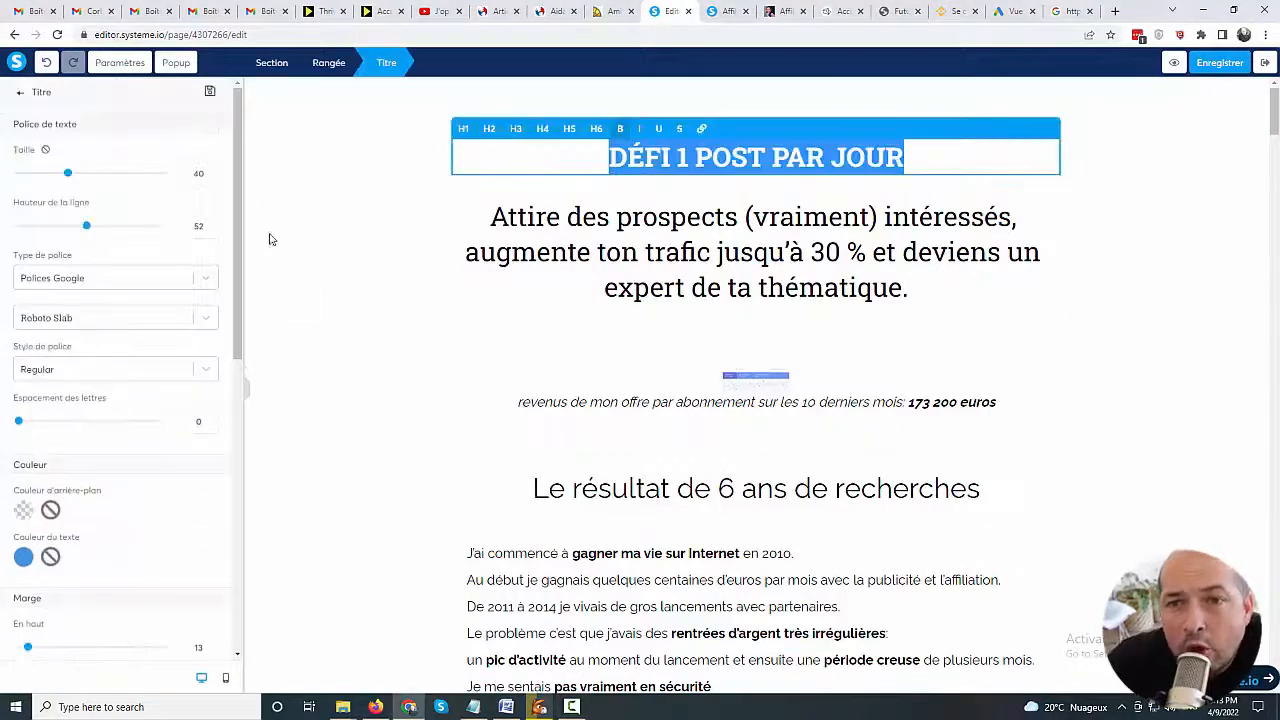
{"action": "left_click_drag", "start_coordinate": [68, 178], "coordinate": [85, 176]}
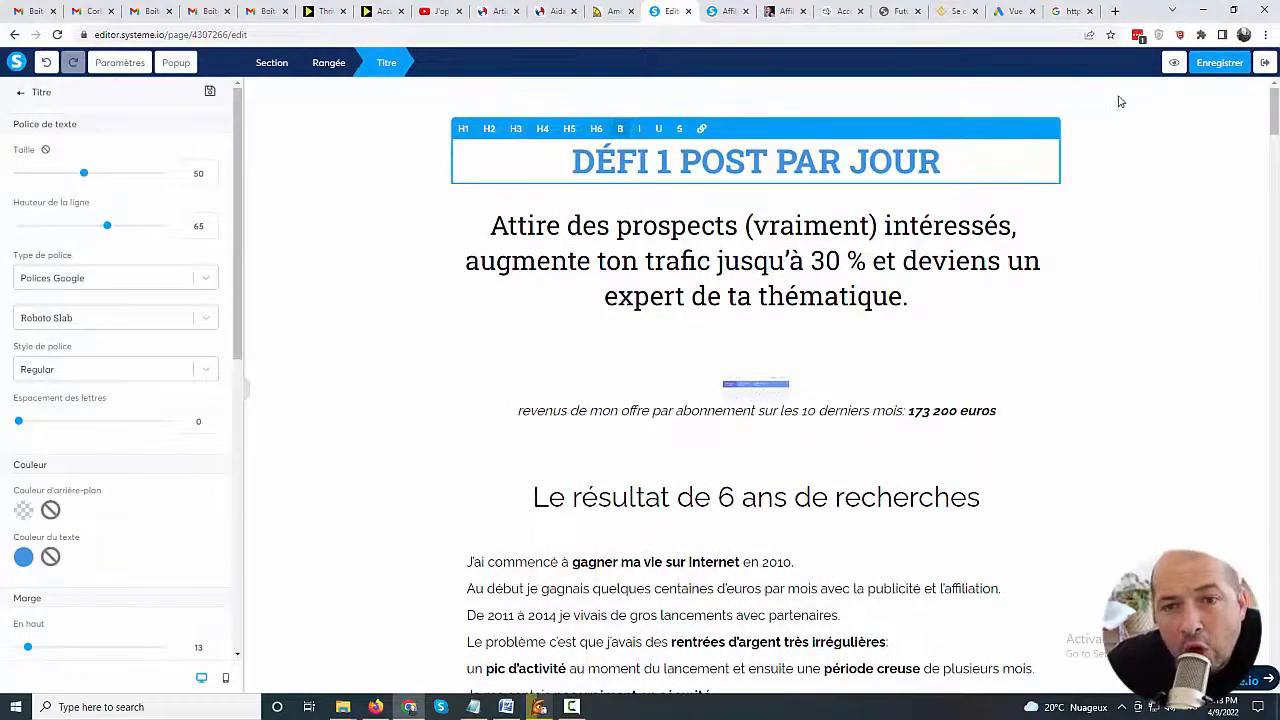
{"action": "left_click", "coordinate": [1200, 66]}
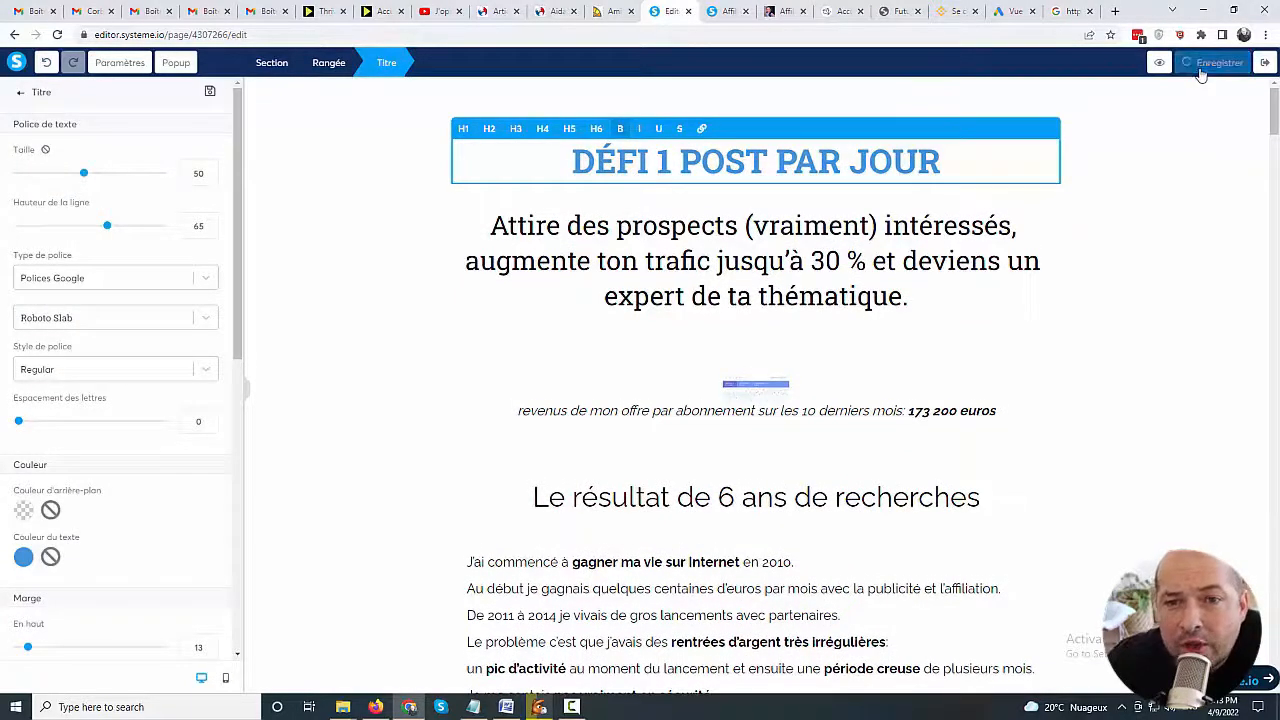
Step: Swap the image for photo.png shrunk to about 217, and change the caption to the author's social-media-expert byline
{"action": "left_click", "coordinate": [755, 386]}
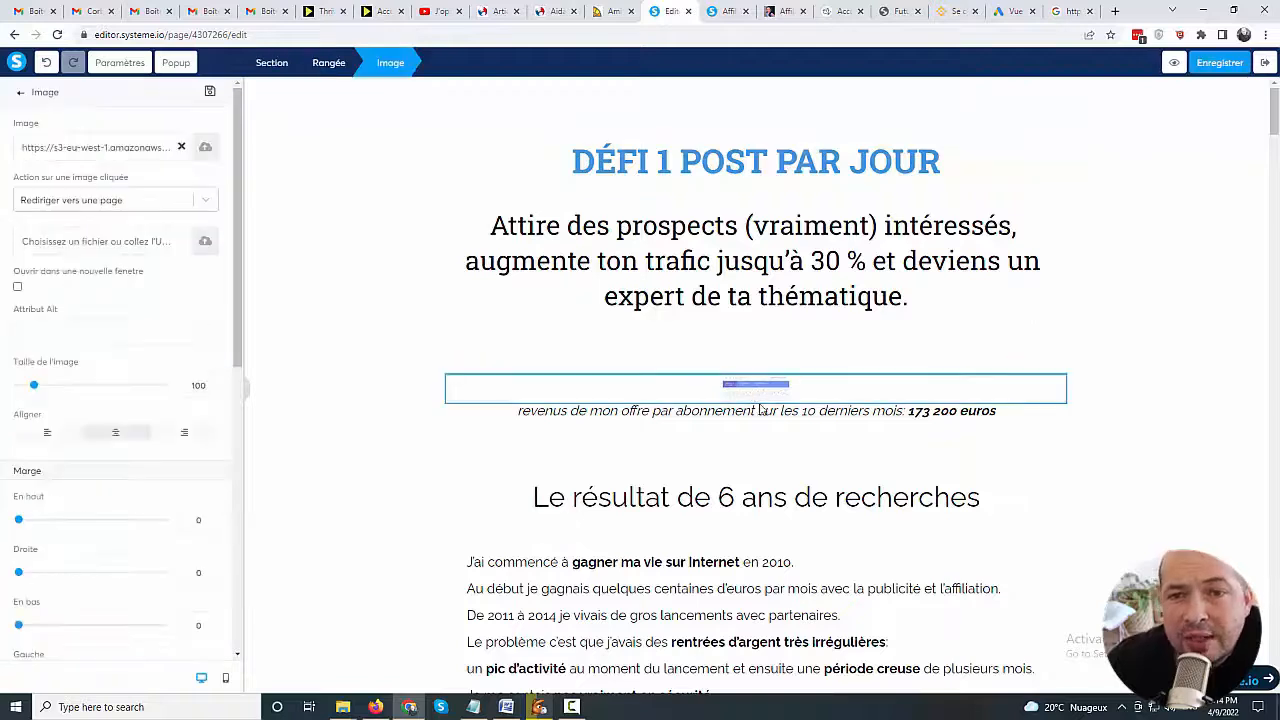
{"action": "left_click", "coordinate": [181, 147]}
{"action": "left_click", "coordinate": [205, 147]}
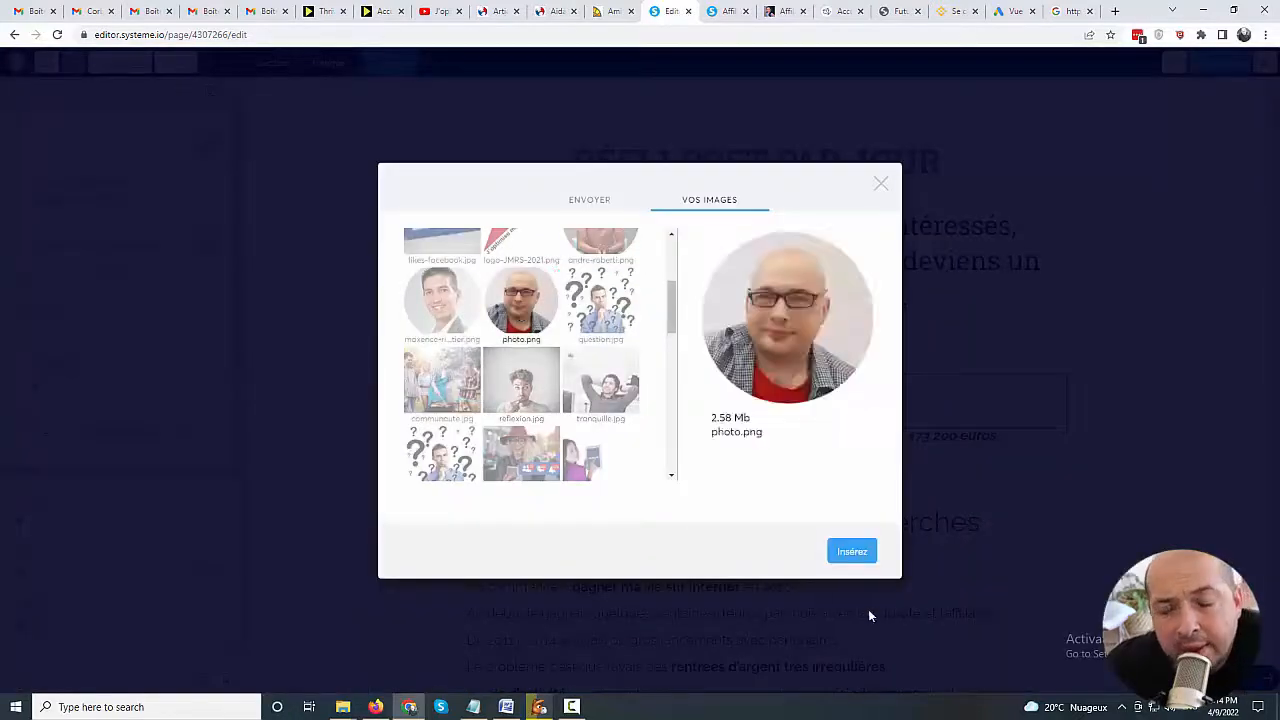
{"action": "left_click", "coordinate": [862, 564]}
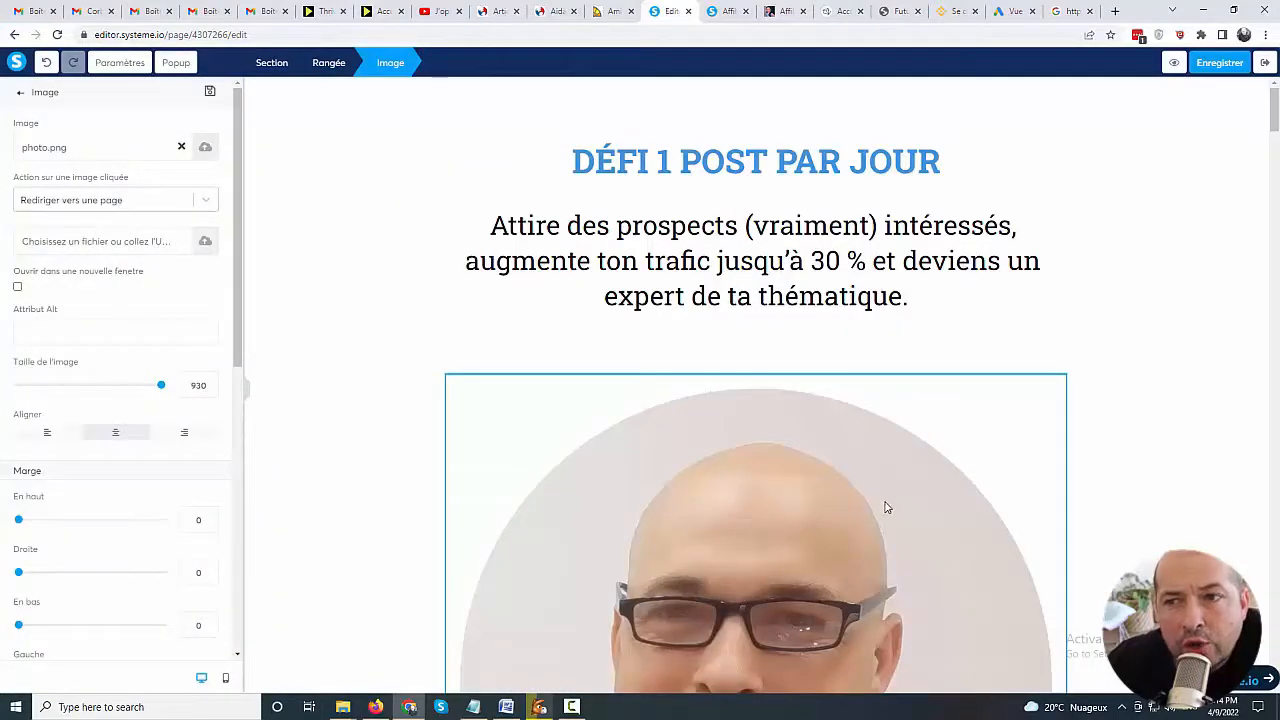
{"action": "left_click_drag", "start_coordinate": [161, 385], "coordinate": [48, 391]}
{"action": "left_click", "coordinate": [607, 524]}
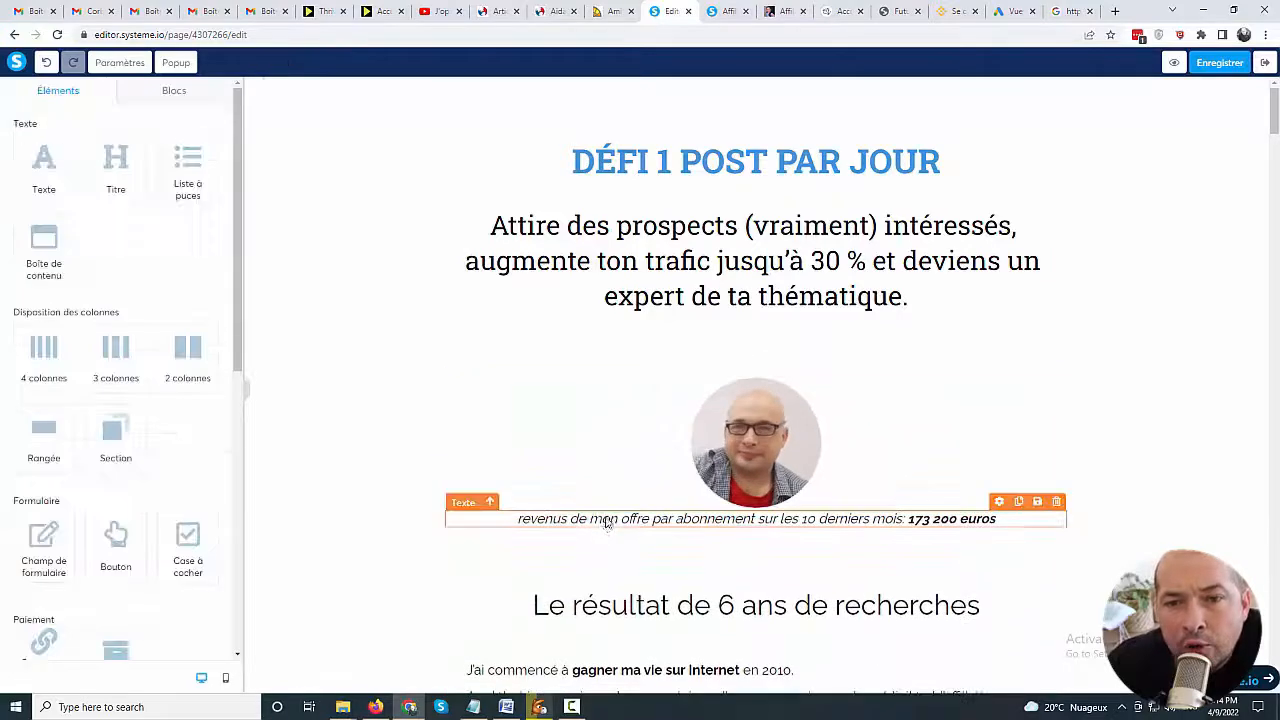
{"action": "triple_click", "coordinate": [607, 520]}
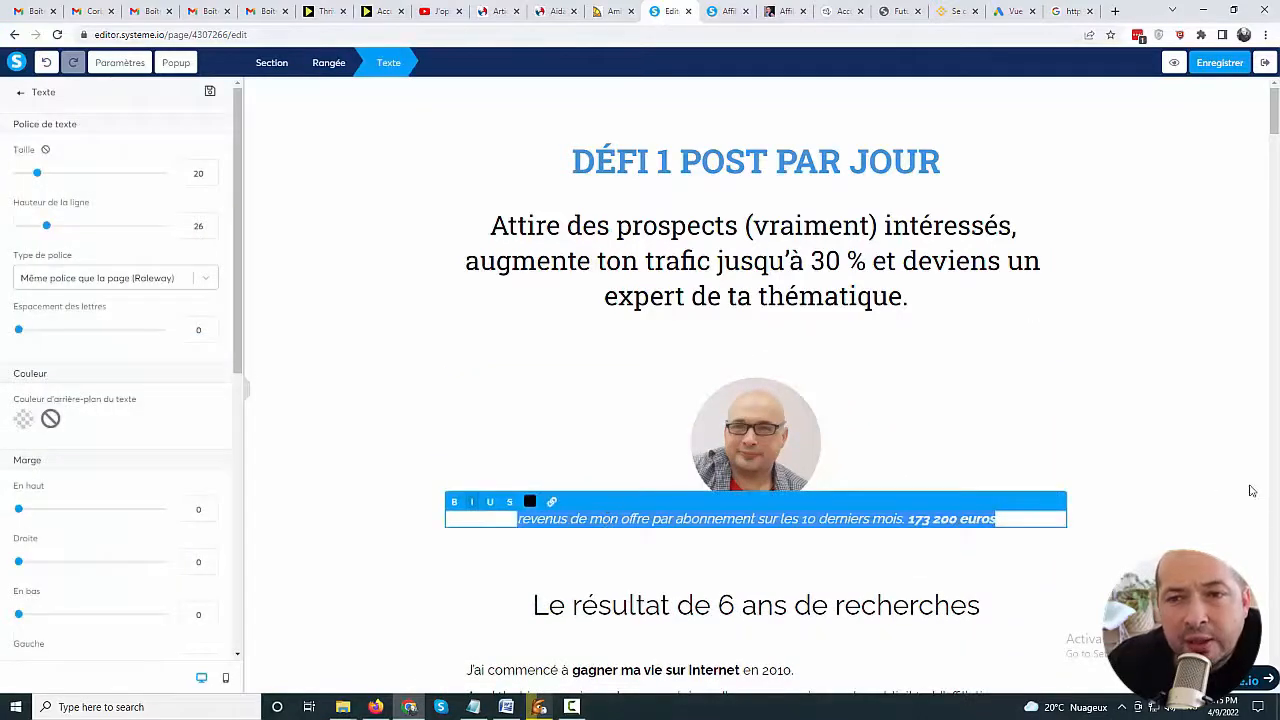
{"action": "type", "text": "Par Cédric Corneloup, expert en r"}
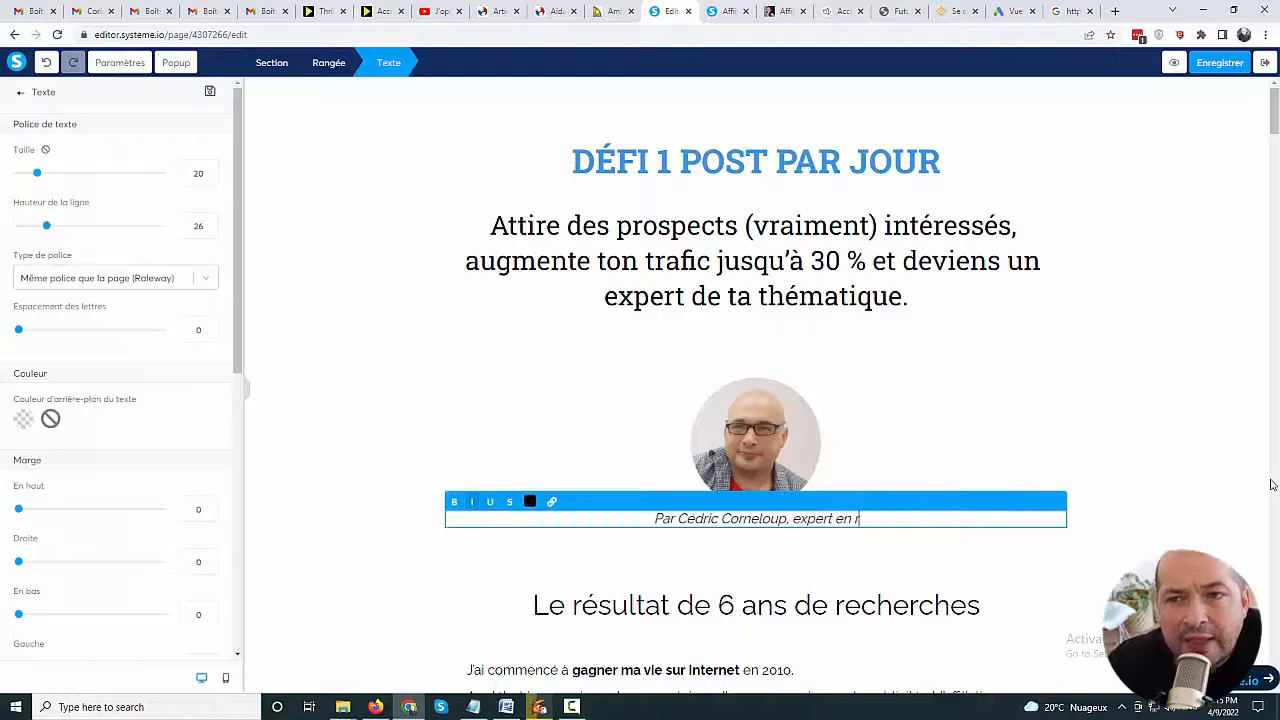
{"action": "type", "text": "ésea"}
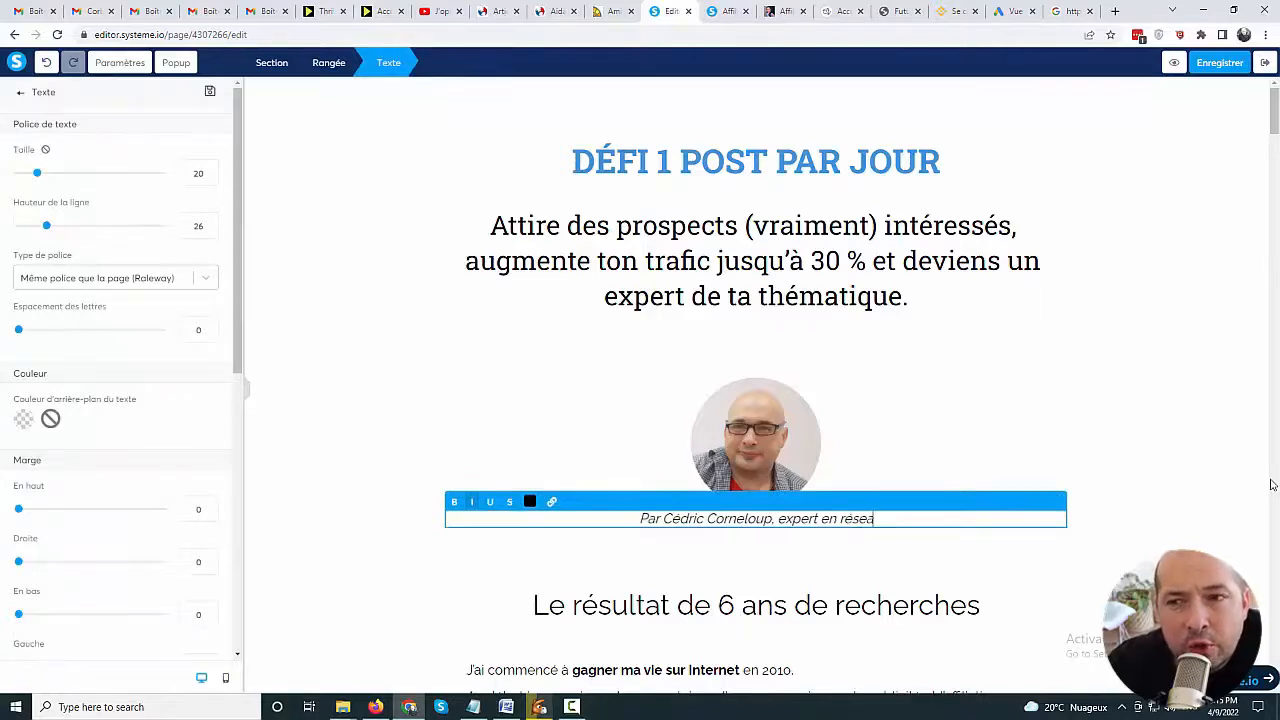
{"action": "type", "text": "ux sociaux"}
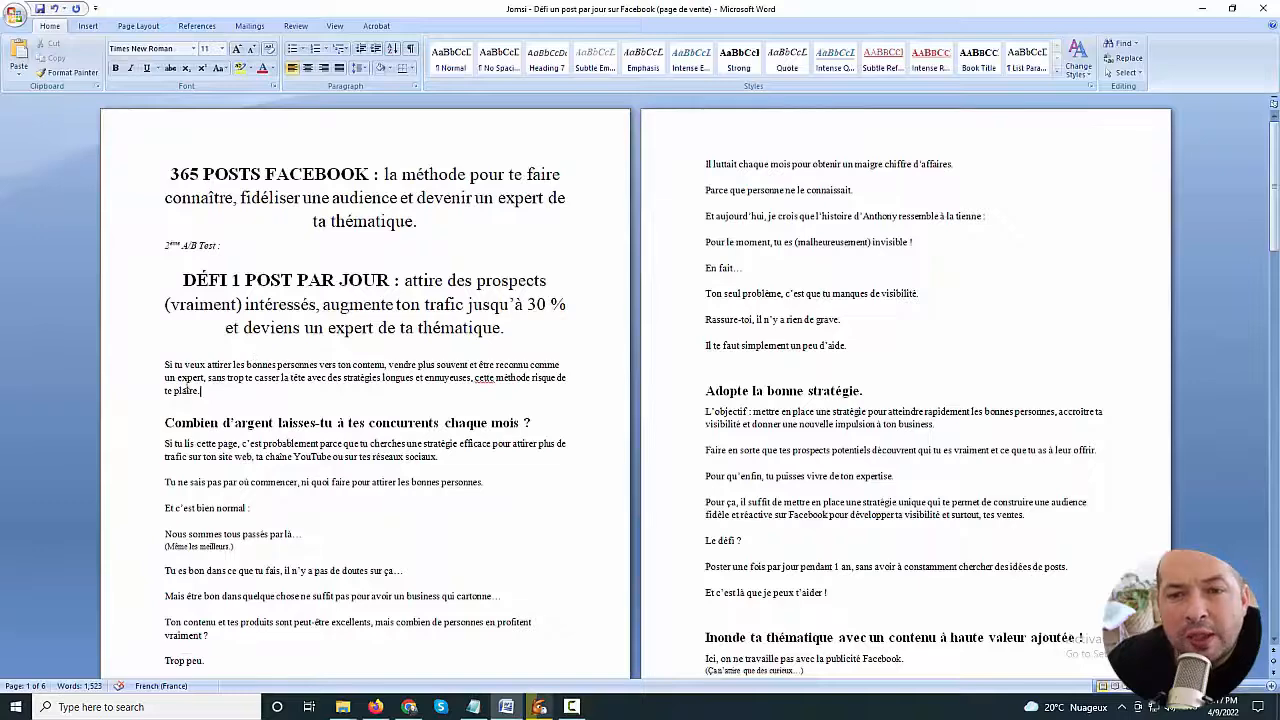
Step: Replace the 'Le résultat de 6 ans de recherches' heading with the 'Si tu veux attirer…' paragraph at size 30
{"action": "triple_click", "coordinate": [210, 370]}
{"action": "key", "text": "ctrl+c"}
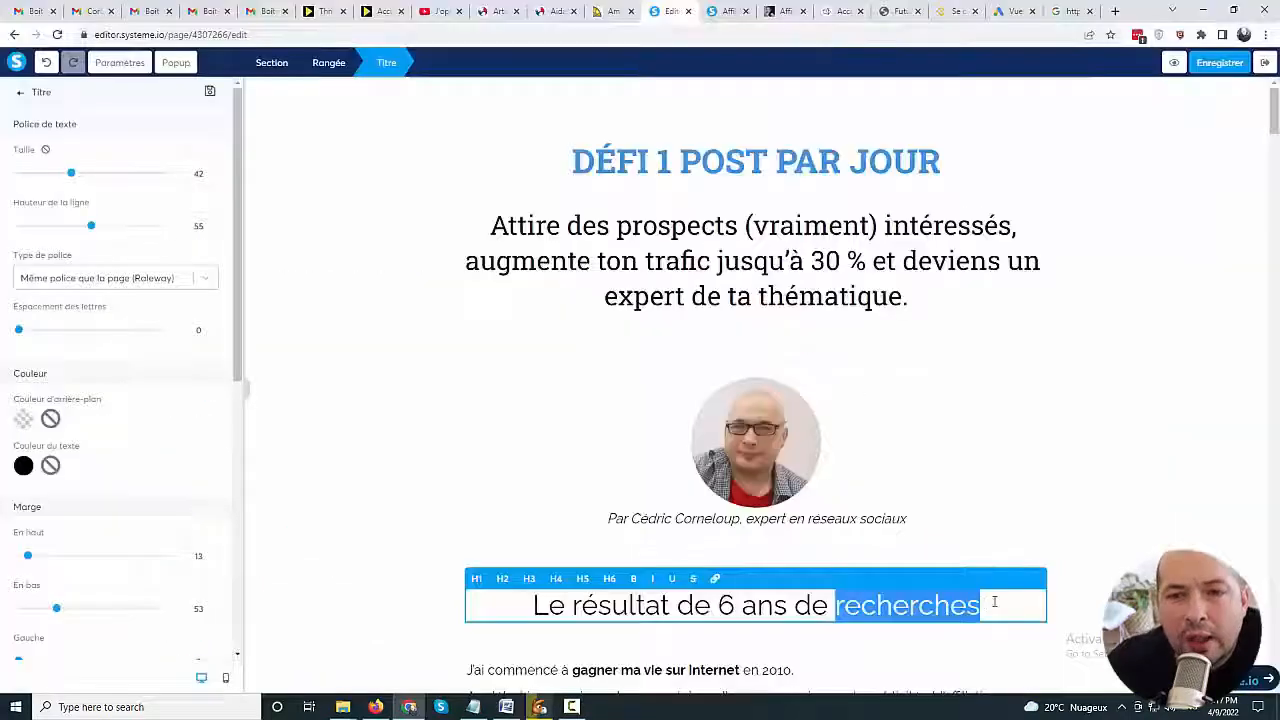
{"action": "left_click", "coordinate": [990, 604]}
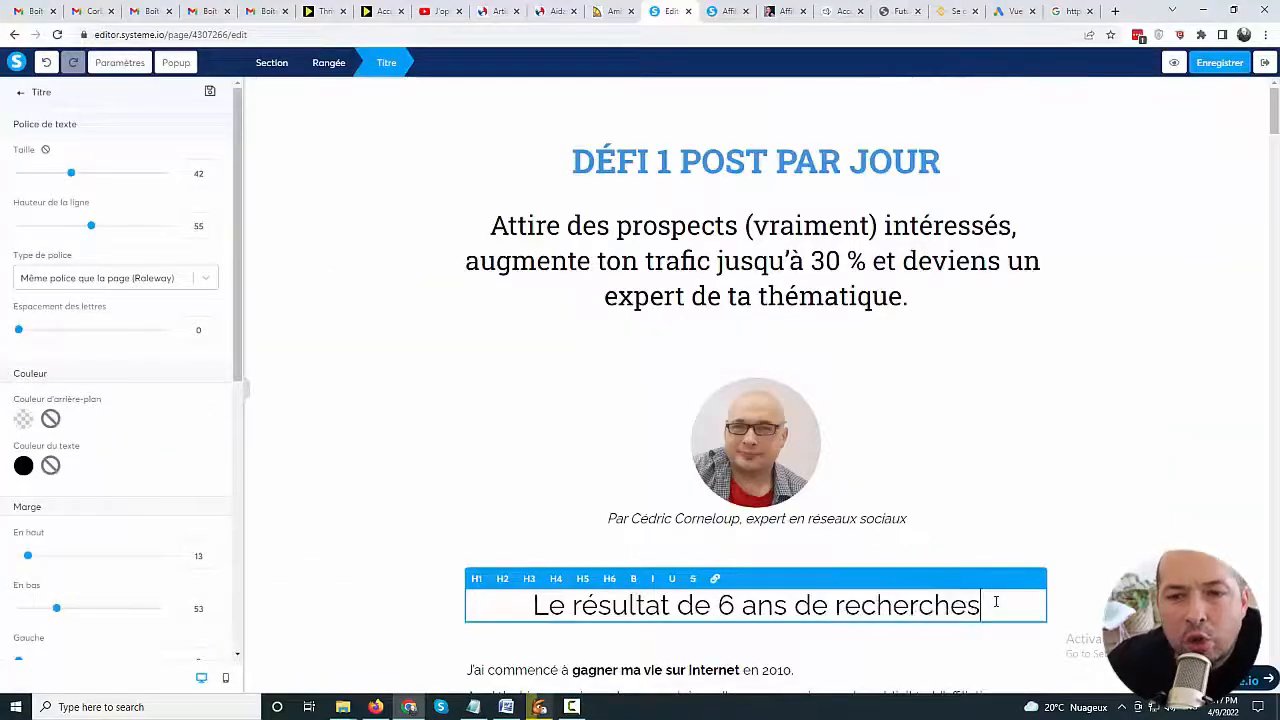
{"action": "left_click_drag", "start_coordinate": [990, 604], "coordinate": [449, 600]}
{"action": "key", "text": "ctrl+v"}
{"action": "left_click_drag", "start_coordinate": [57, 176], "coordinate": [54, 176]}
{"action": "left_click", "coordinate": [210, 179]}
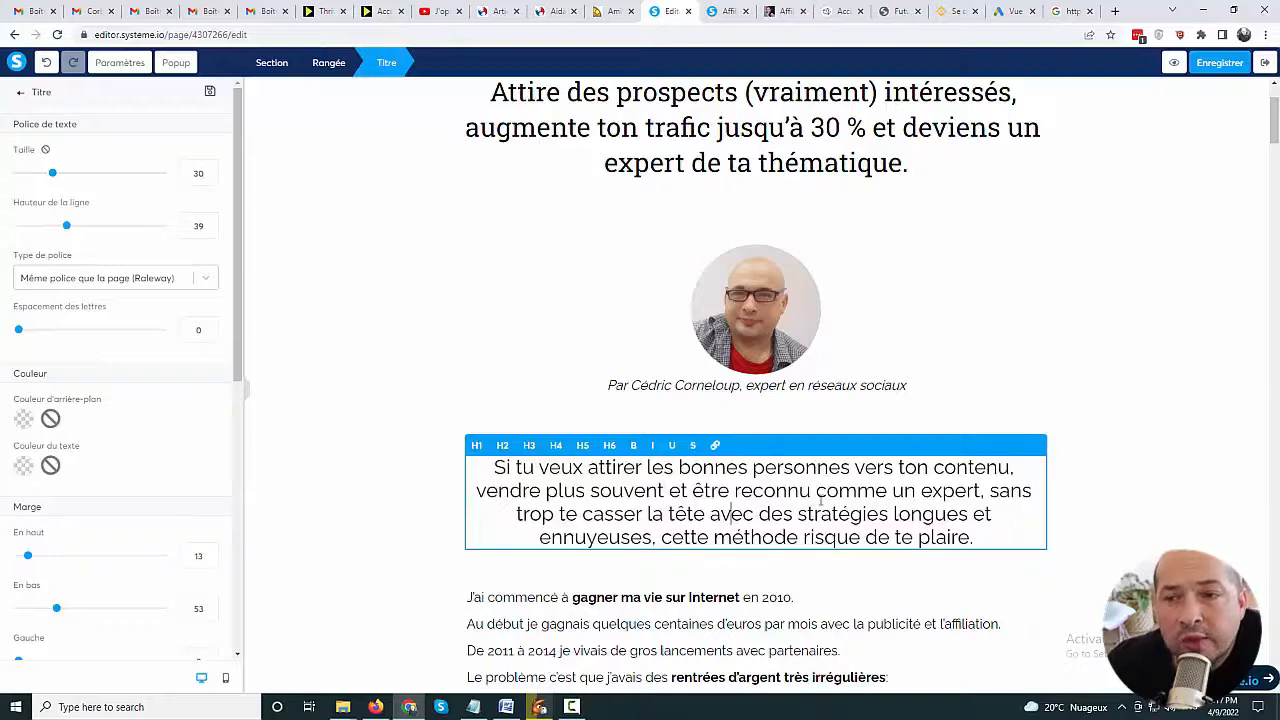
Step: Make the intro paragraph blue and bold, then save the page
{"action": "key", "text": "ctrl+a"}
{"action": "left_click", "coordinate": [23, 466]}
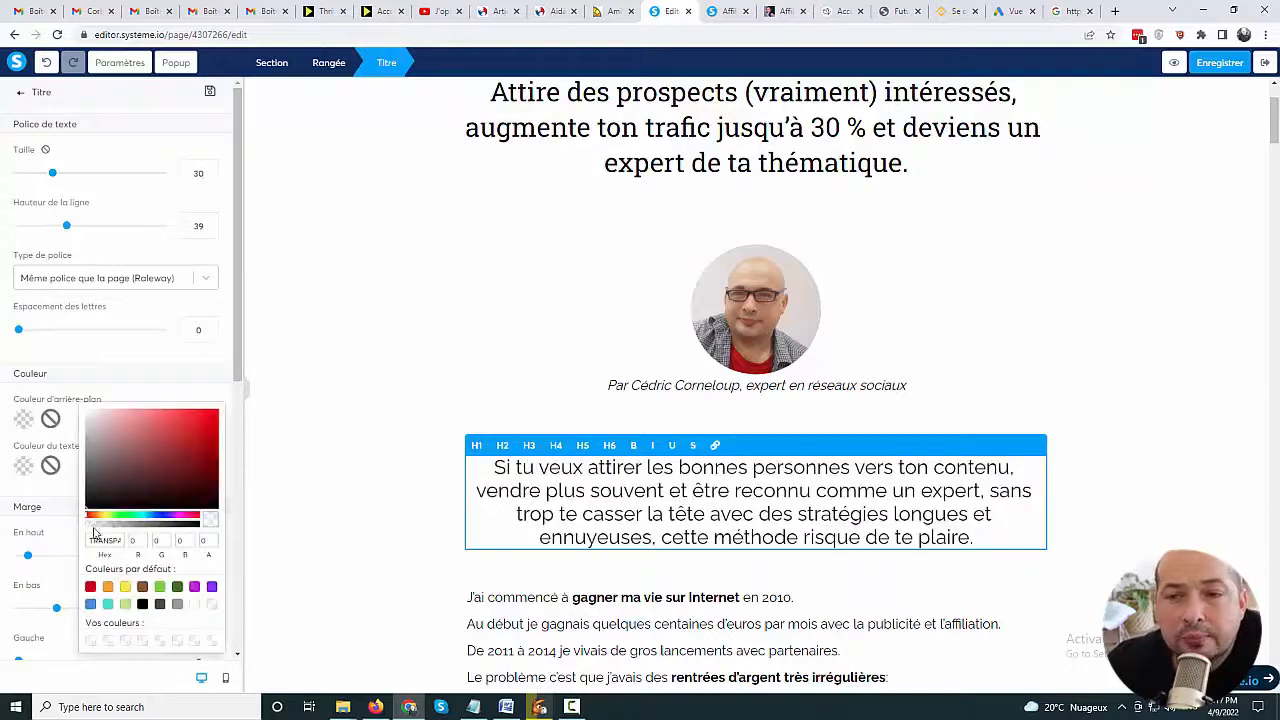
{"action": "left_click", "coordinate": [90, 603]}
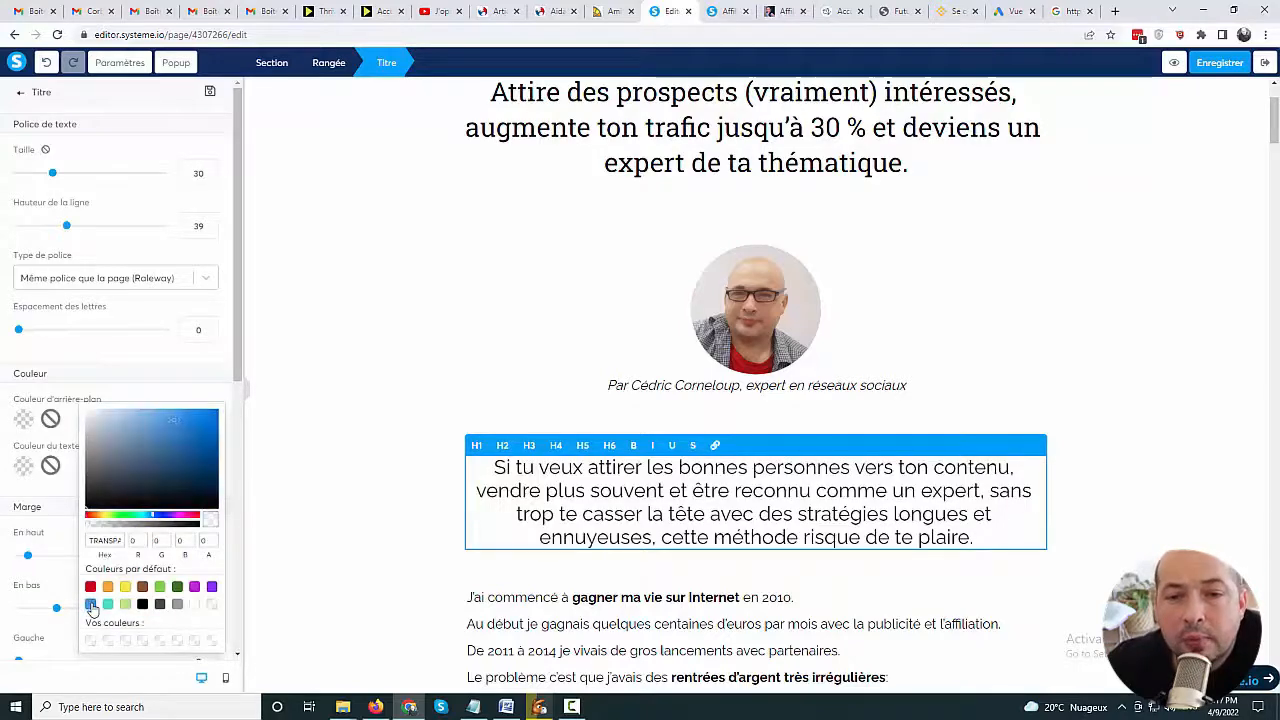
{"action": "left_click", "coordinate": [1077, 427]}
{"action": "key", "text": "ctrl+a"}
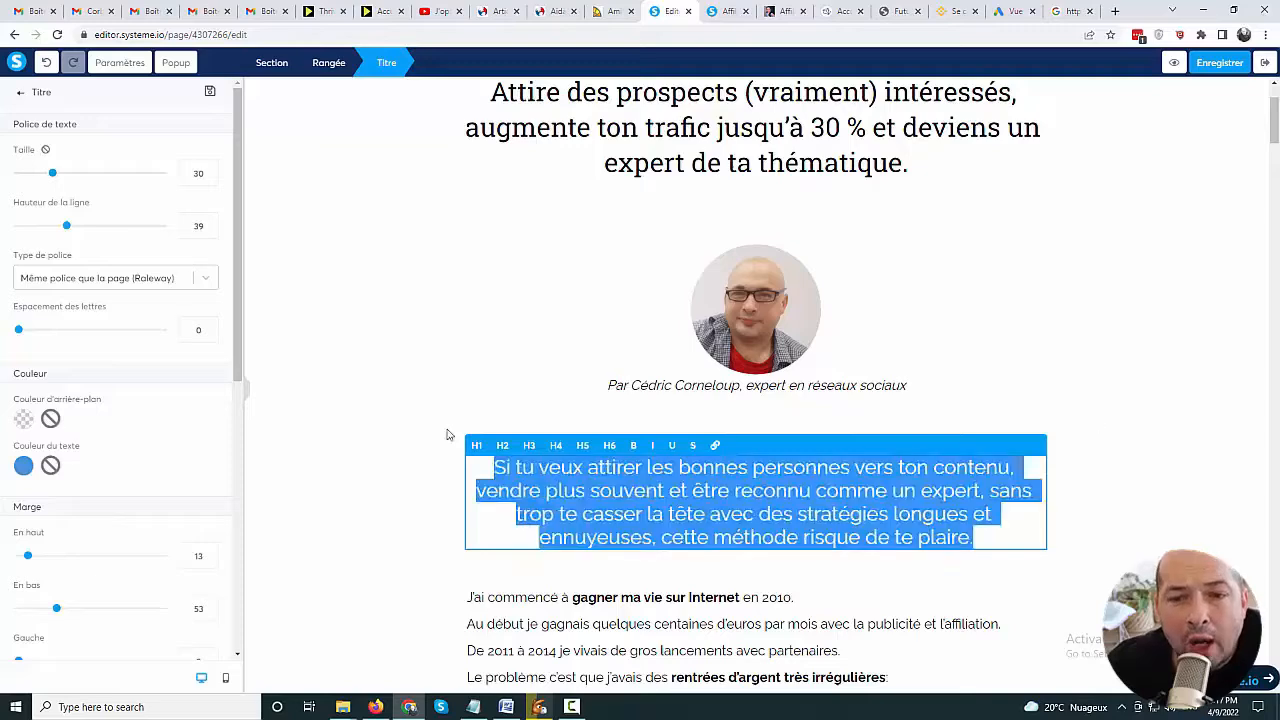
{"action": "left_click", "coordinate": [633, 445]}
{"action": "left_click", "coordinate": [1210, 460]}
{"action": "left_click", "coordinate": [1205, 62]}
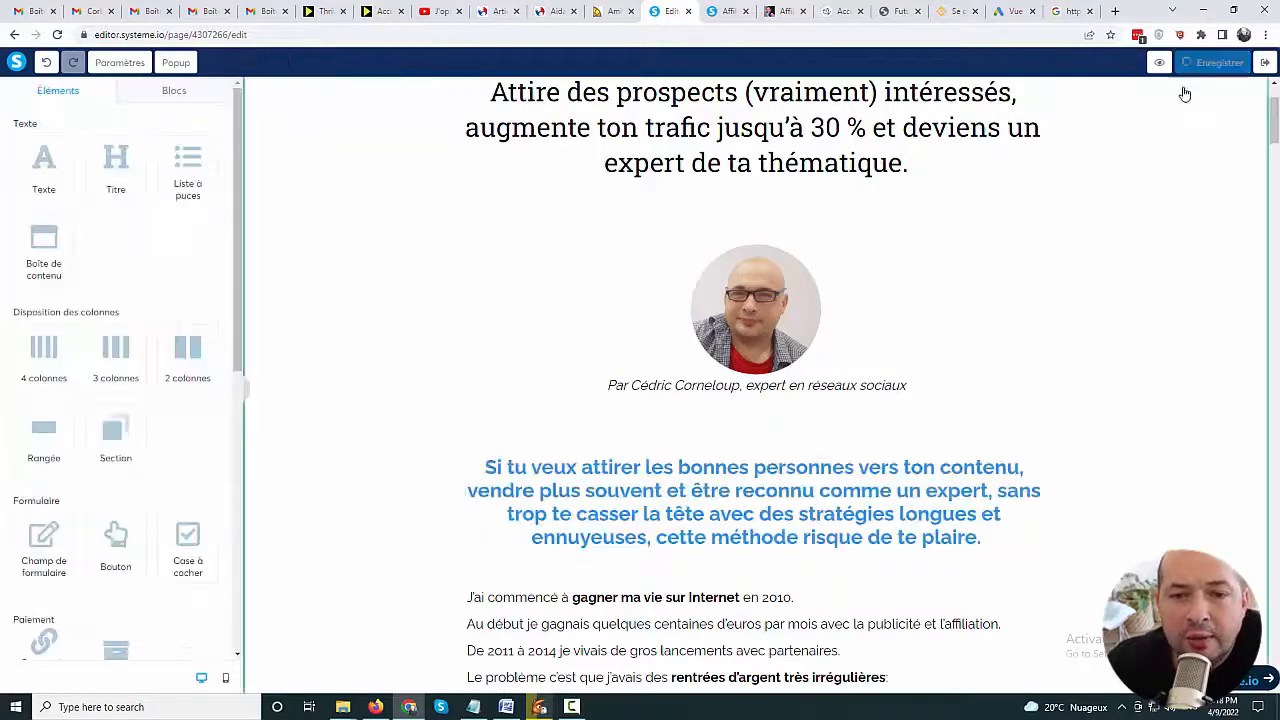
{"action": "scroll", "coordinate": [1103, 199], "scroll_direction": "down", "scroll_amount": 2}
{"action": "scroll", "coordinate": [161, 389], "scroll_direction": "down", "scroll_amount": 2}
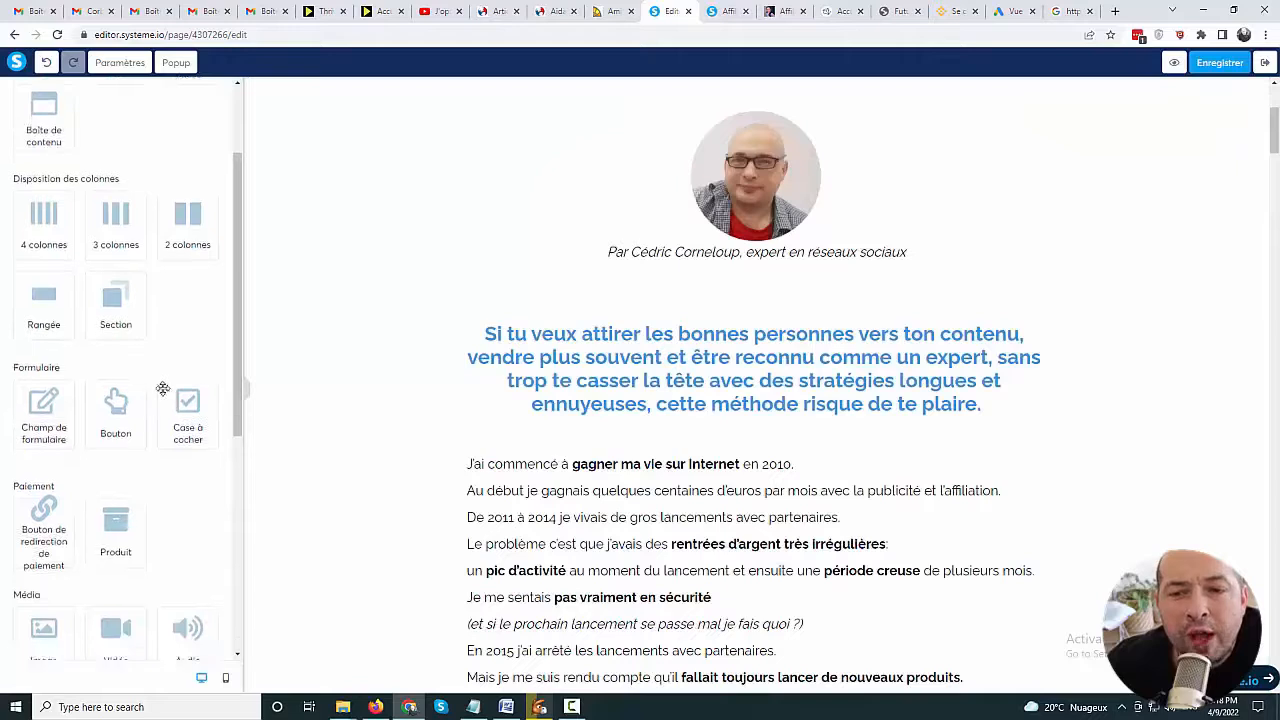
{"action": "scroll", "coordinate": [163, 383], "scroll_direction": "down", "scroll_amount": 2}
Step: Insert peinture-fleche-2-png.png as a new image below the intro paragraph at size 94, then save
{"action": "left_click_drag", "start_coordinate": [43, 495], "coordinate": [636, 410]}
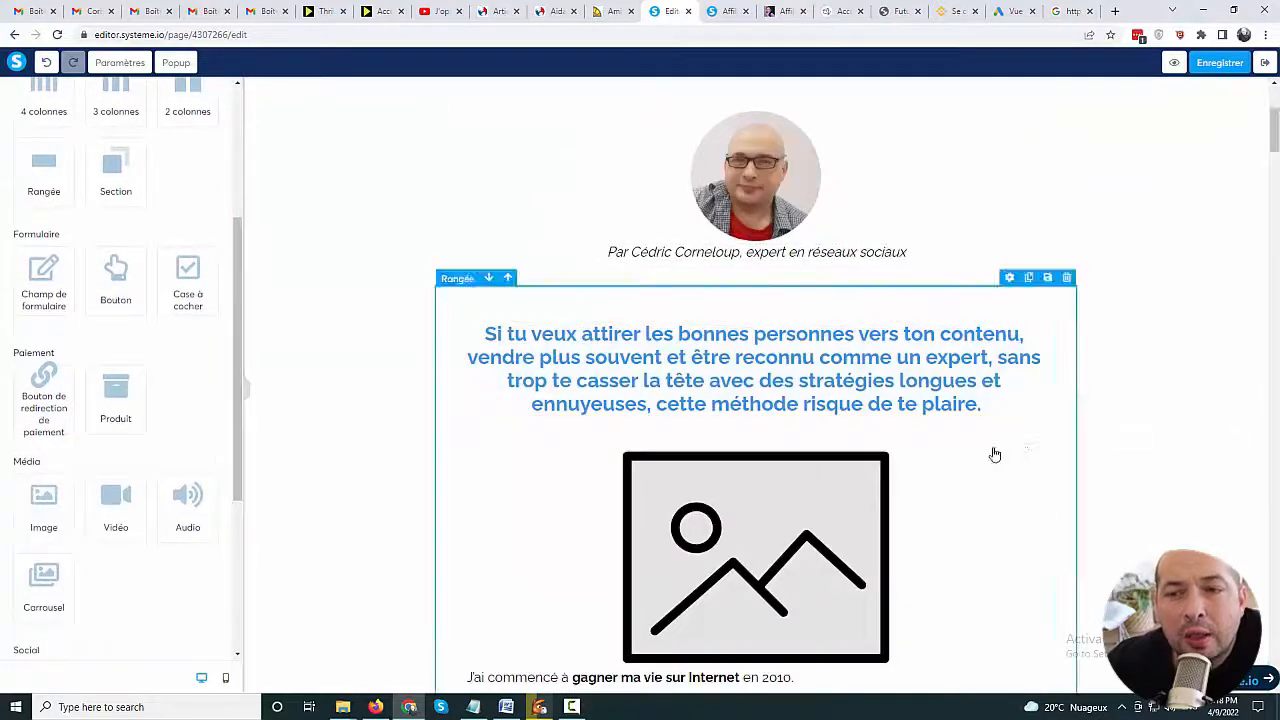
{"action": "scroll", "coordinate": [748, 507], "scroll_direction": "down", "scroll_amount": 1}
{"action": "double_click", "coordinate": [748, 507]}
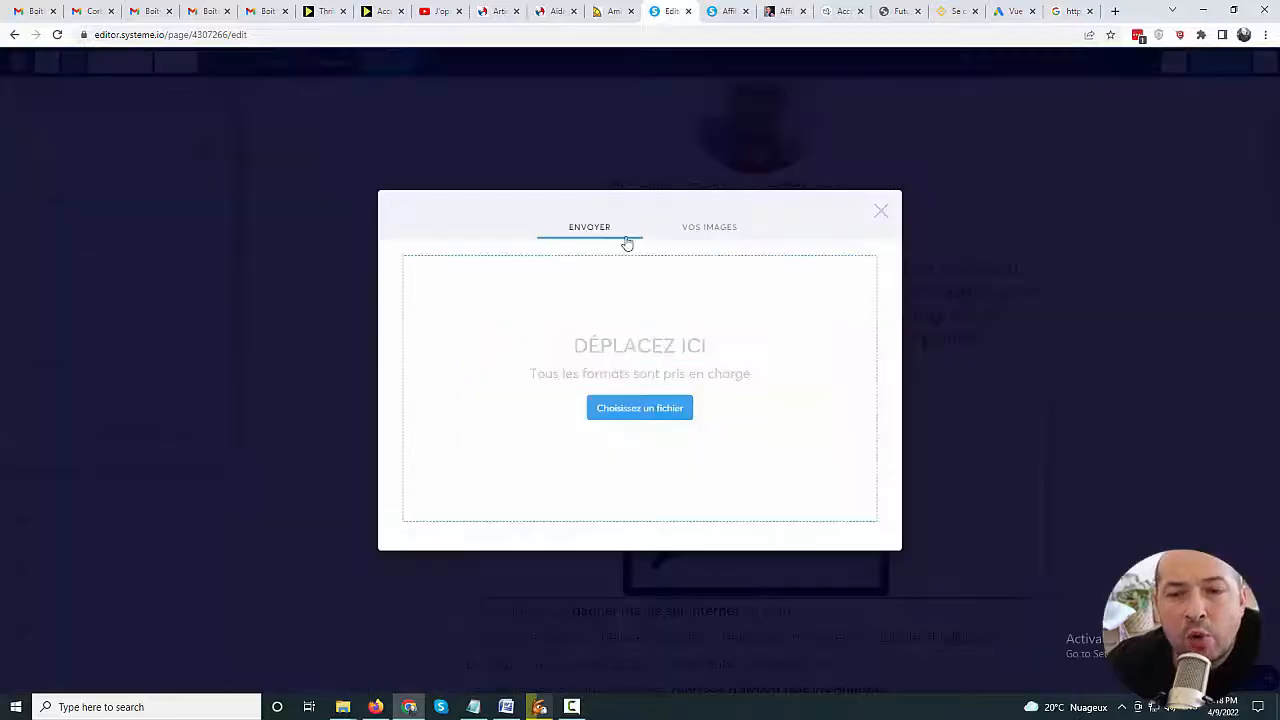
{"action": "left_click", "coordinate": [712, 230]}
{"action": "scroll", "coordinate": [455, 345], "scroll_direction": "down", "scroll_amount": 5}
{"action": "left_click", "coordinate": [452, 352]}
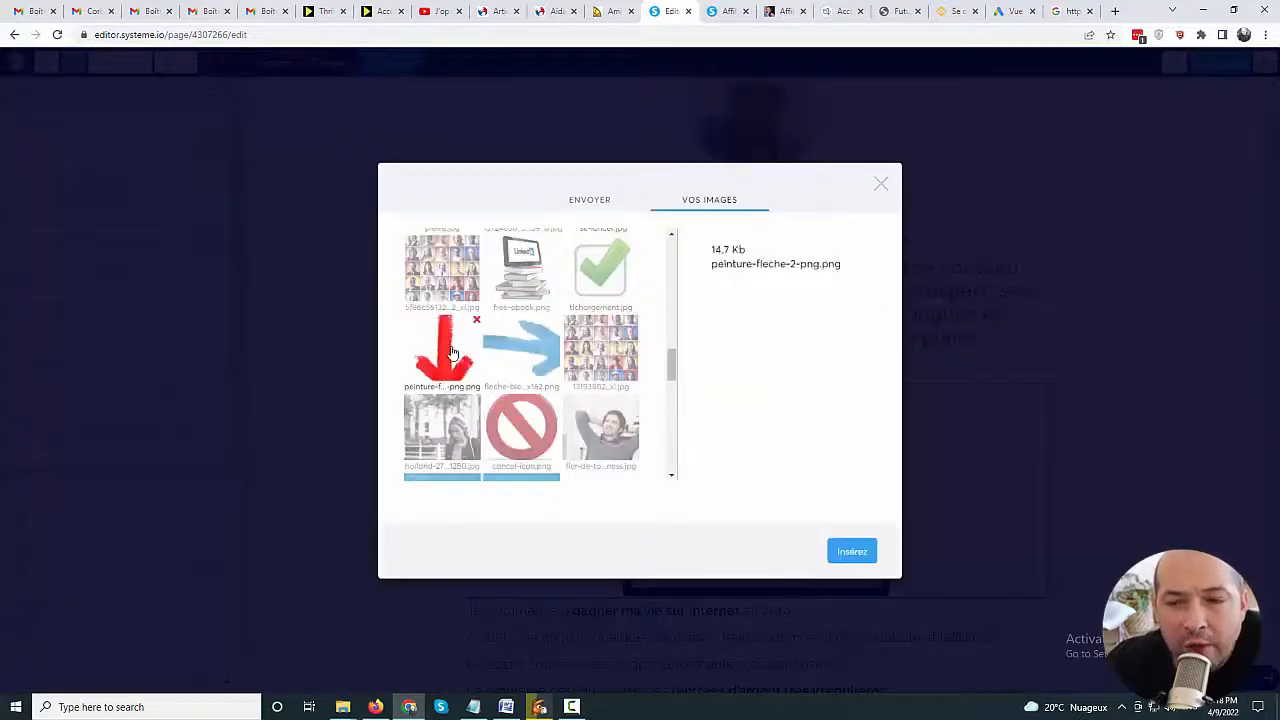
{"action": "left_click", "coordinate": [851, 556]}
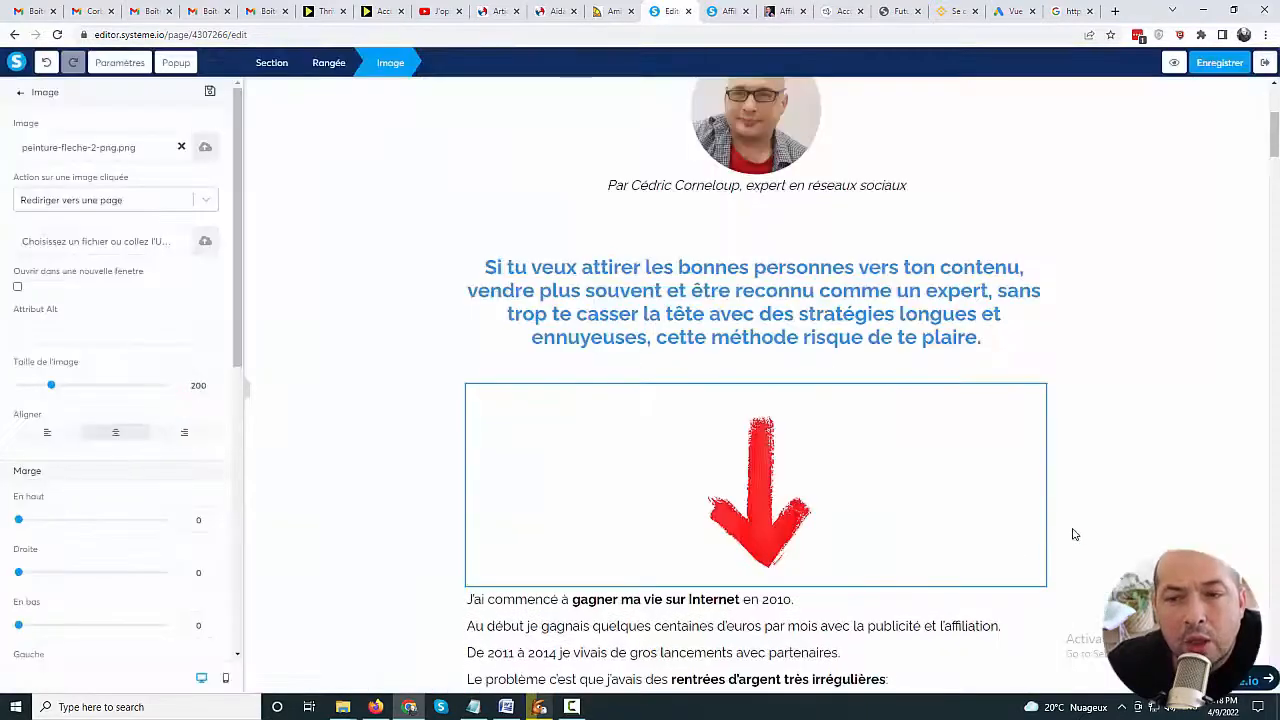
{"action": "left_click_drag", "start_coordinate": [50, 390], "coordinate": [34, 388]}
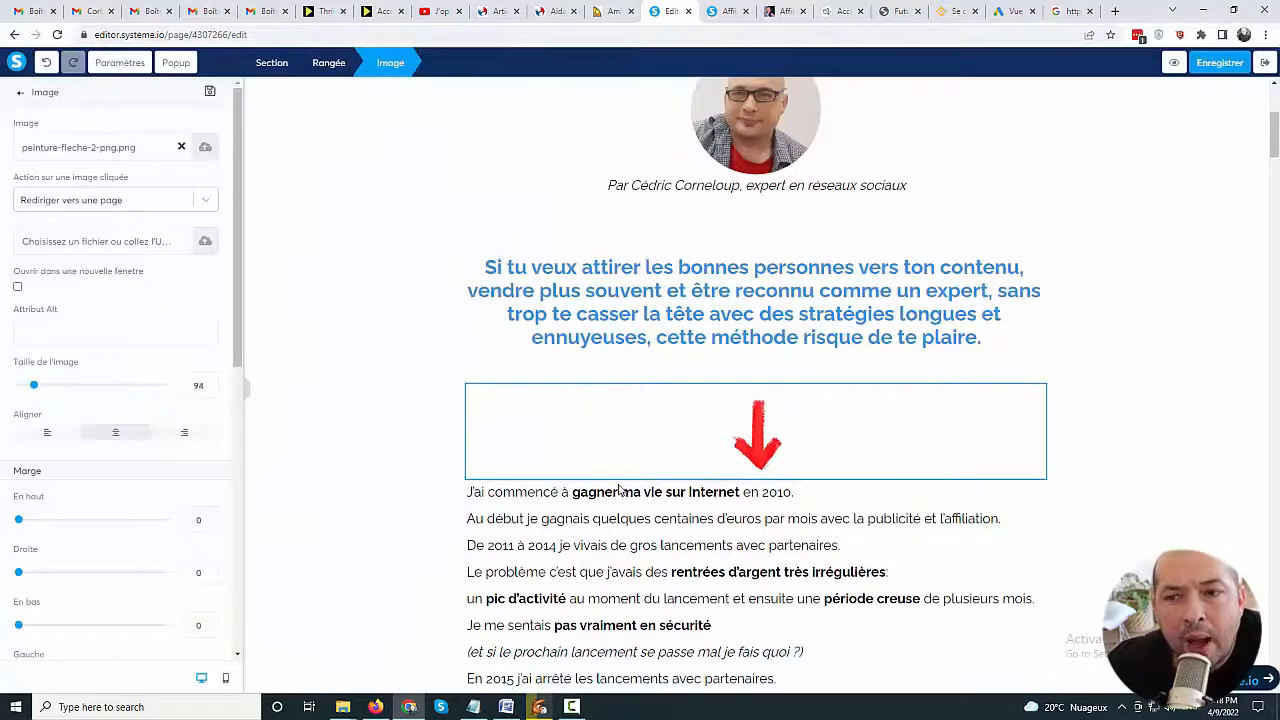
{"action": "left_click", "coordinate": [1208, 63]}
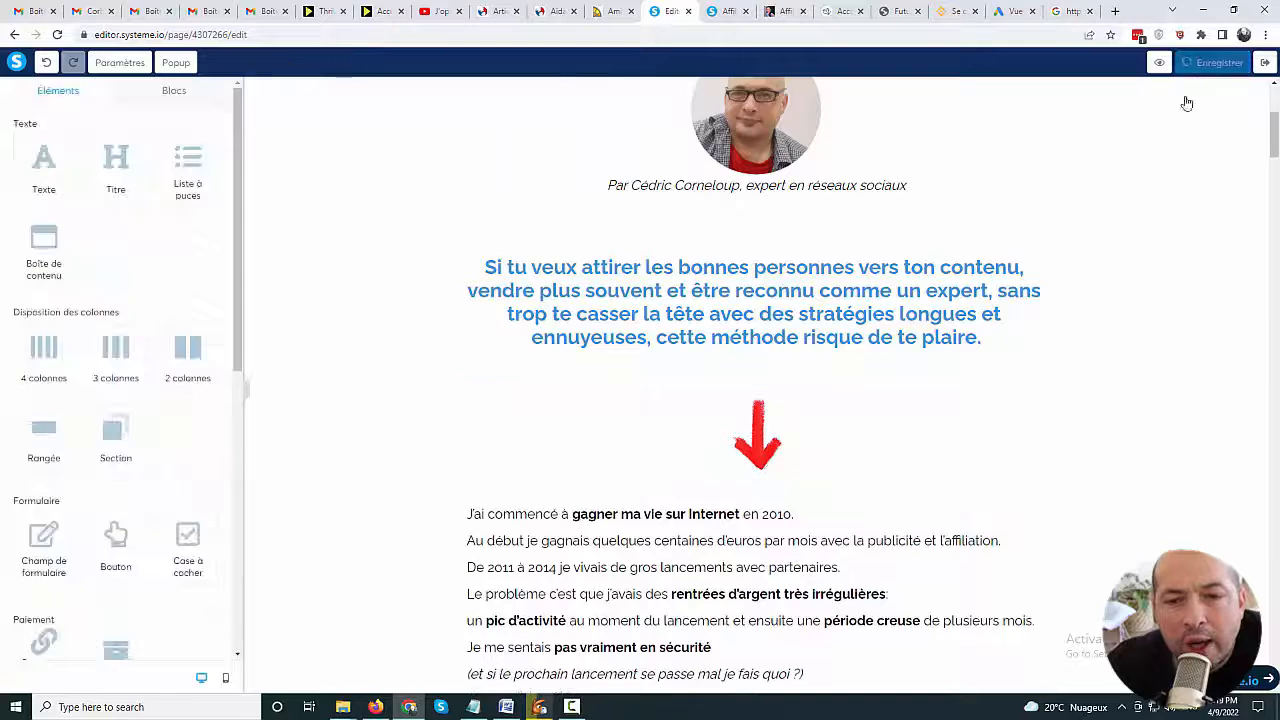
Step: Delete the 'J'ai commencé…' story text block
{"action": "scroll", "coordinate": [1148, 294], "scroll_direction": "down", "scroll_amount": 4}
{"action": "left_click", "coordinate": [763, 451]}
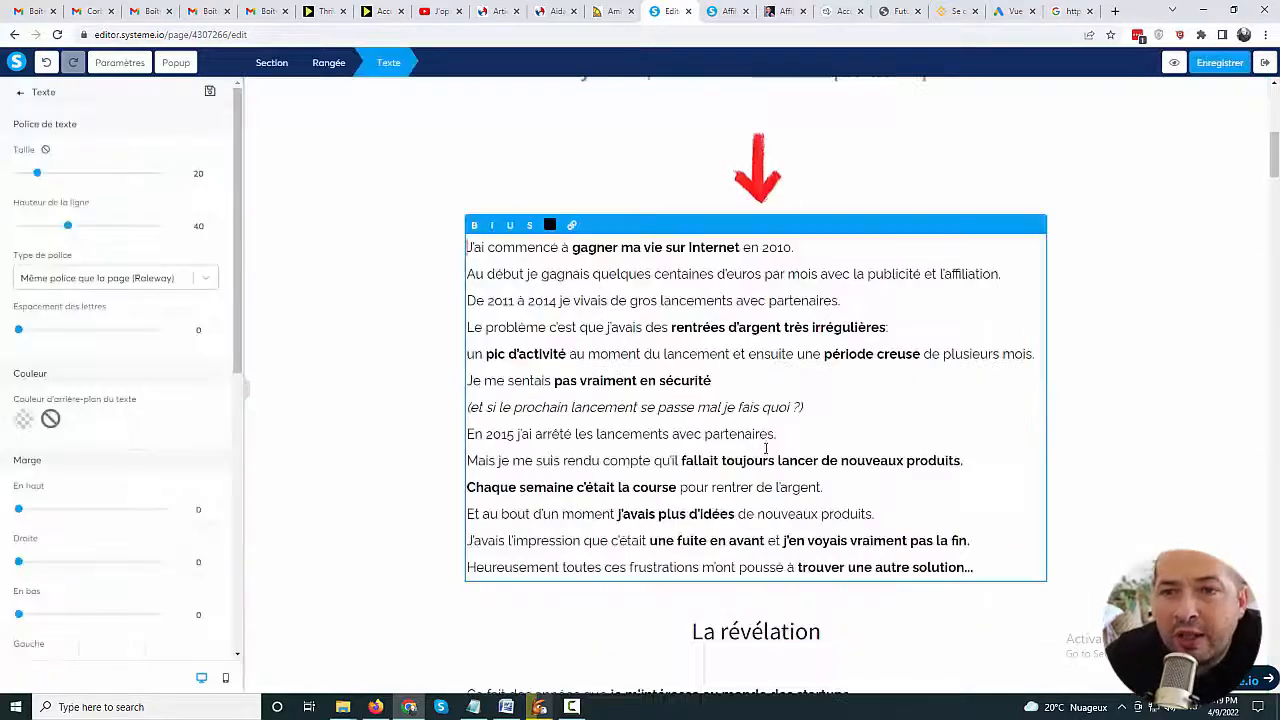
{"action": "left_click", "coordinate": [1146, 346]}
{"action": "left_click", "coordinate": [1037, 226]}
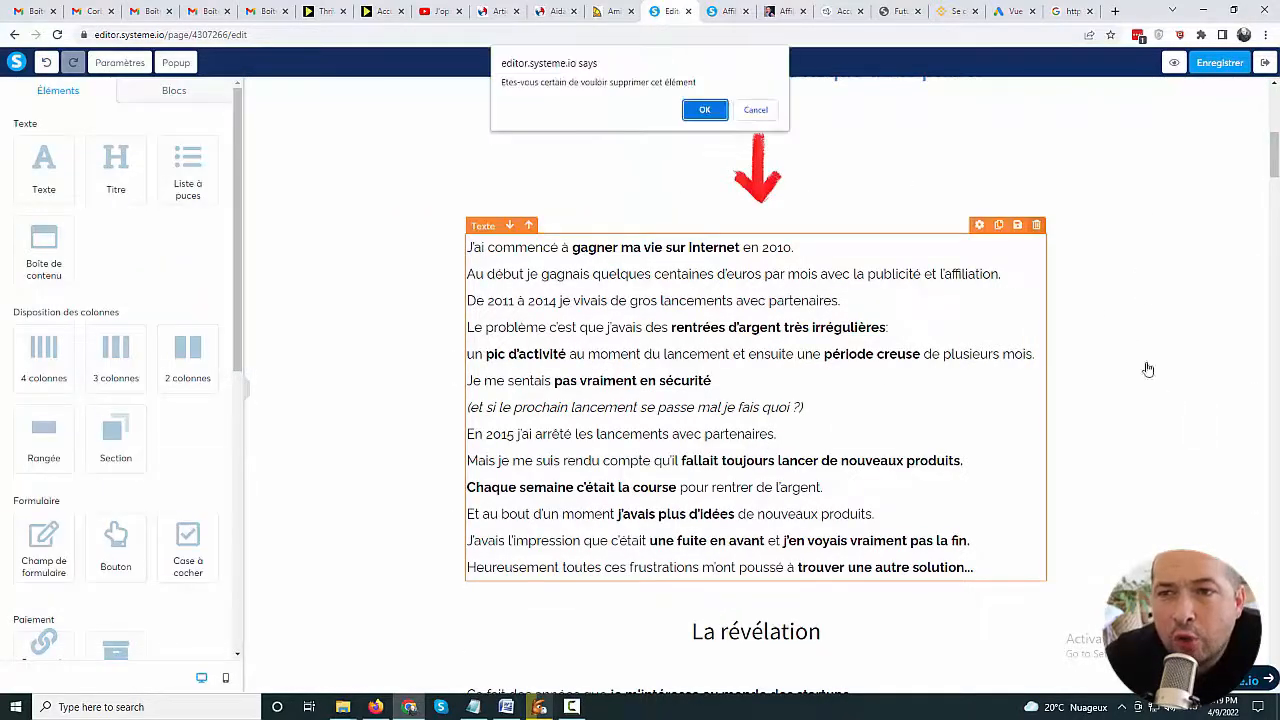
{"action": "left_click", "coordinate": [710, 111]}
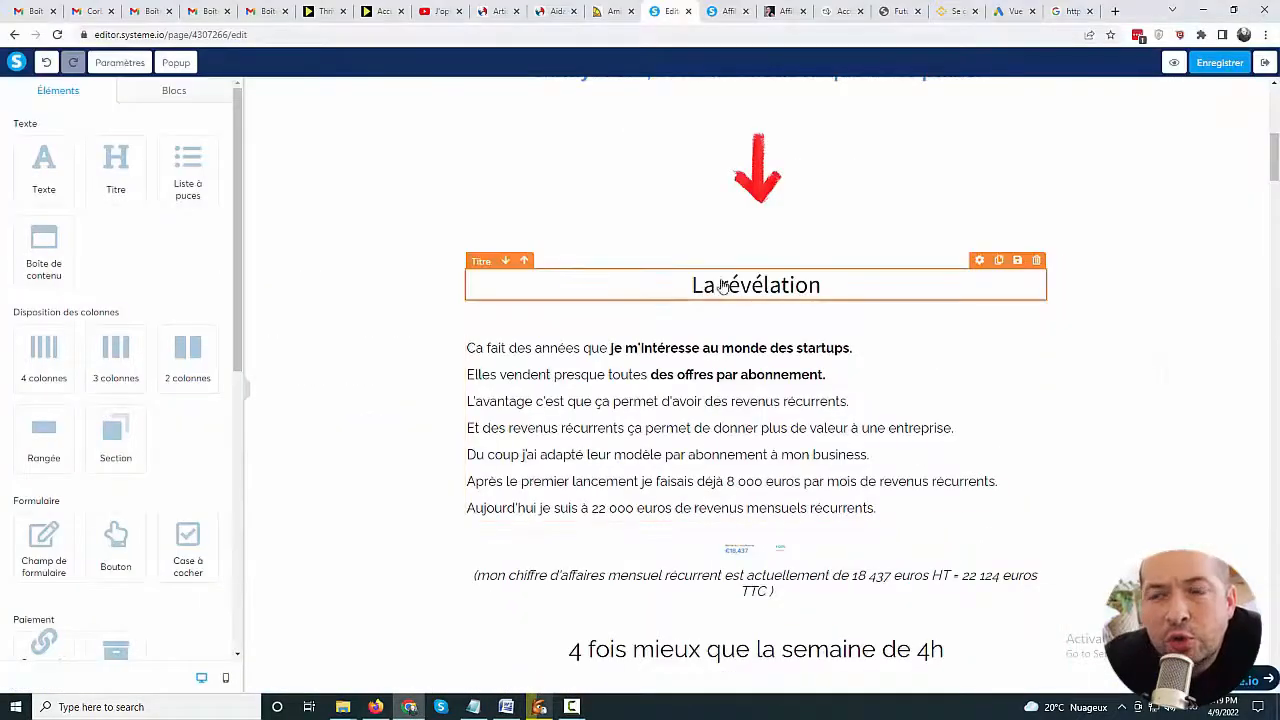
Step: Retitle 'La révélation' as 'Combien d'argent laisses-tu à tes concurrents chaque mois ?', breaking before 'chaque'
{"action": "left_click", "coordinate": [722, 286]}
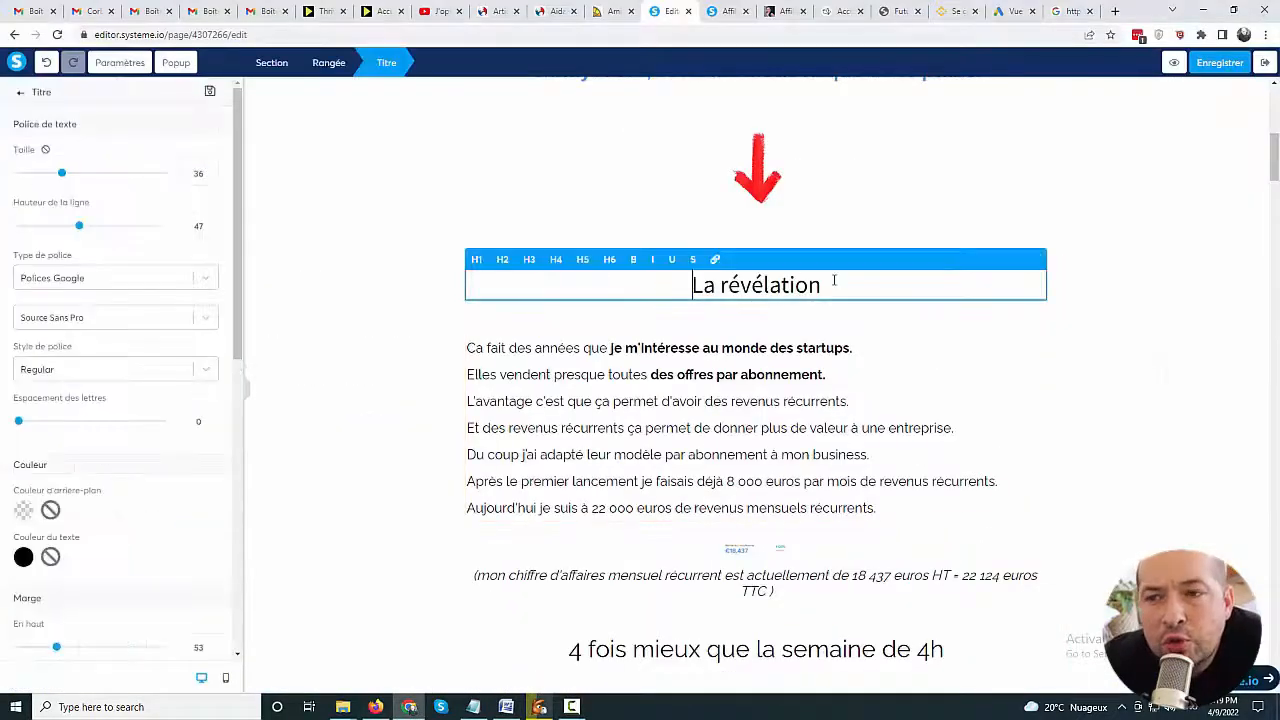
{"action": "left_click_drag", "start_coordinate": [826, 285], "coordinate": [657, 286]}
{"action": "right_click", "coordinate": [690, 288]}
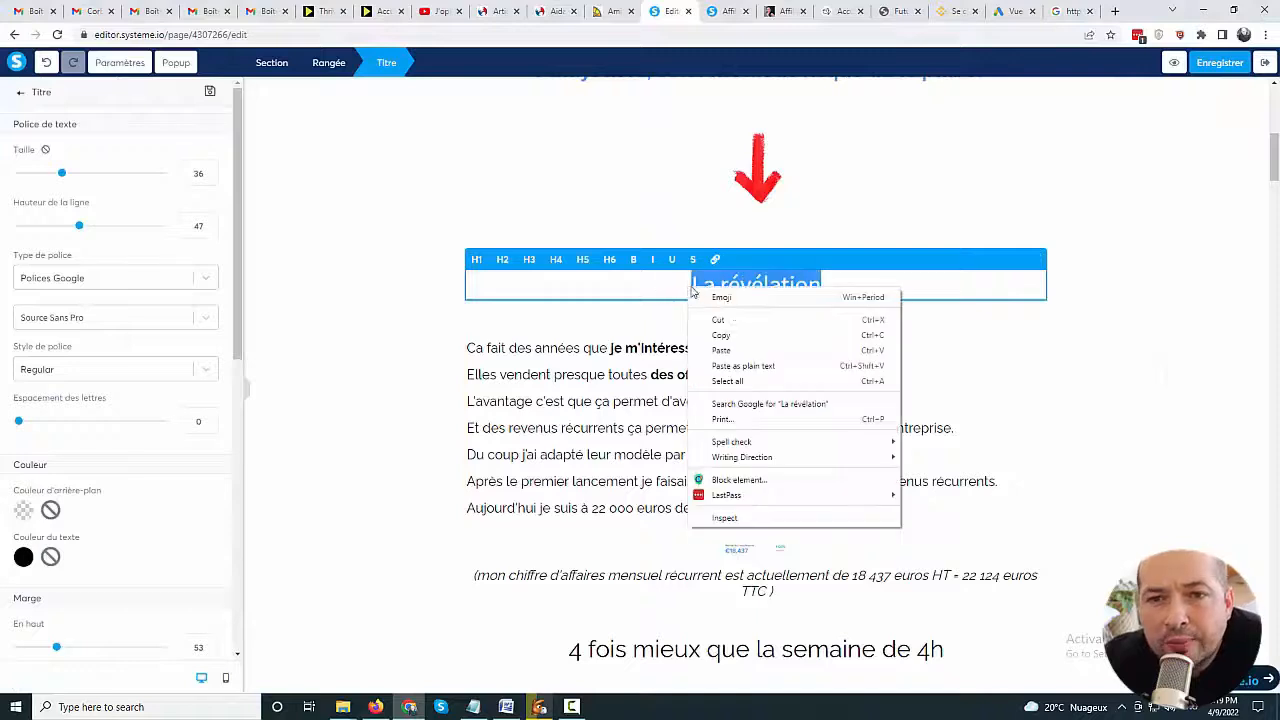
{"action": "left_click", "coordinate": [735, 366]}
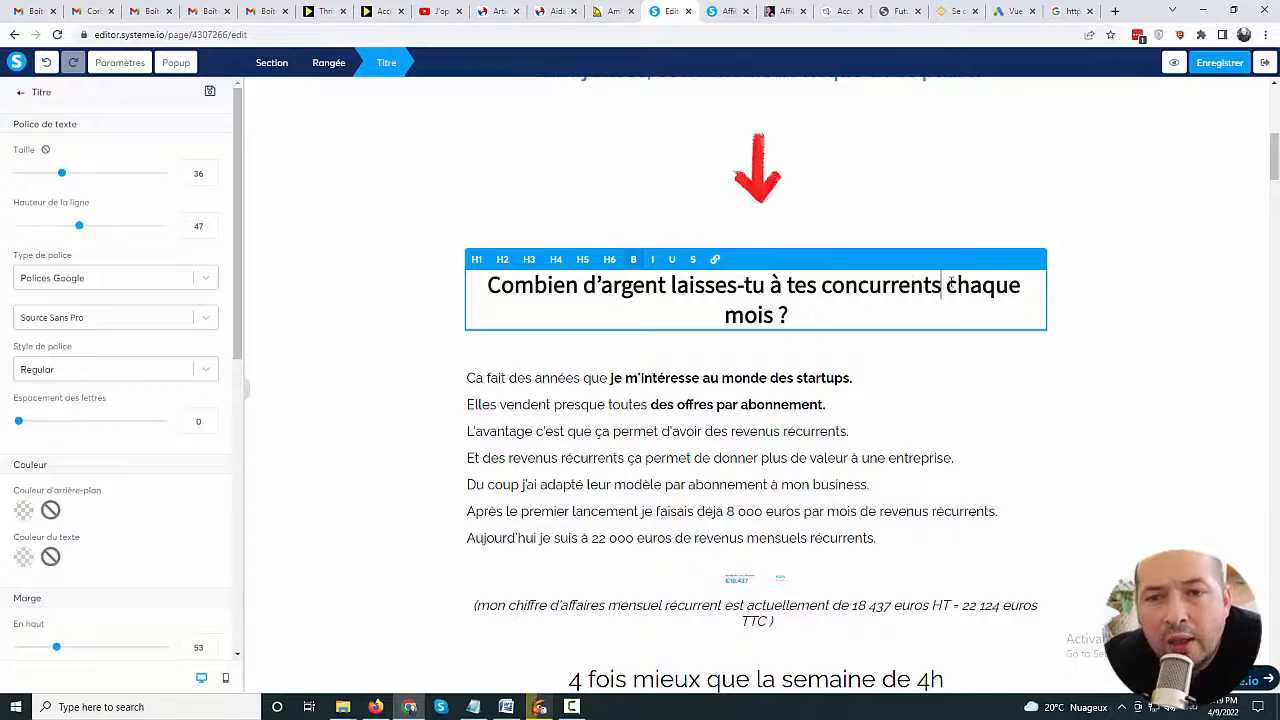
{"action": "key", "text": "Return"}
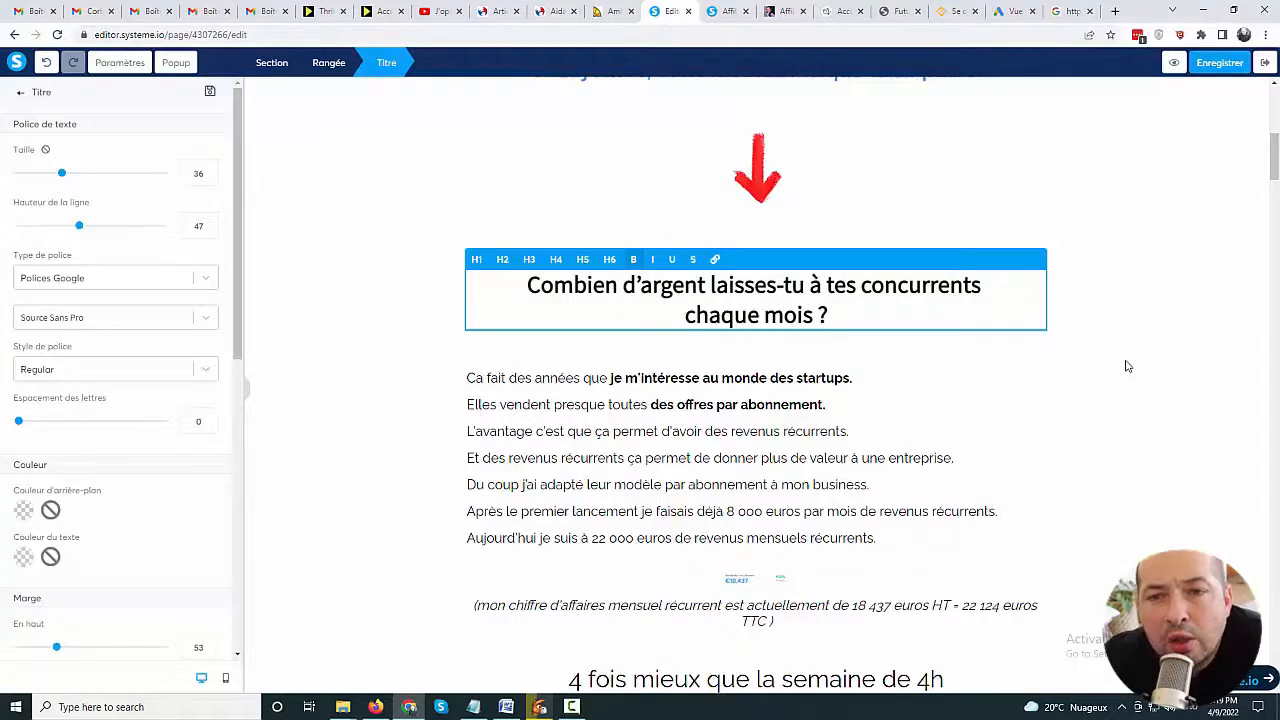
Step: Replace the 'Ca fait des années' paragraph with the 'Si tu lis cette page…' section from Word
{"action": "left_click", "coordinate": [1090, 370]}
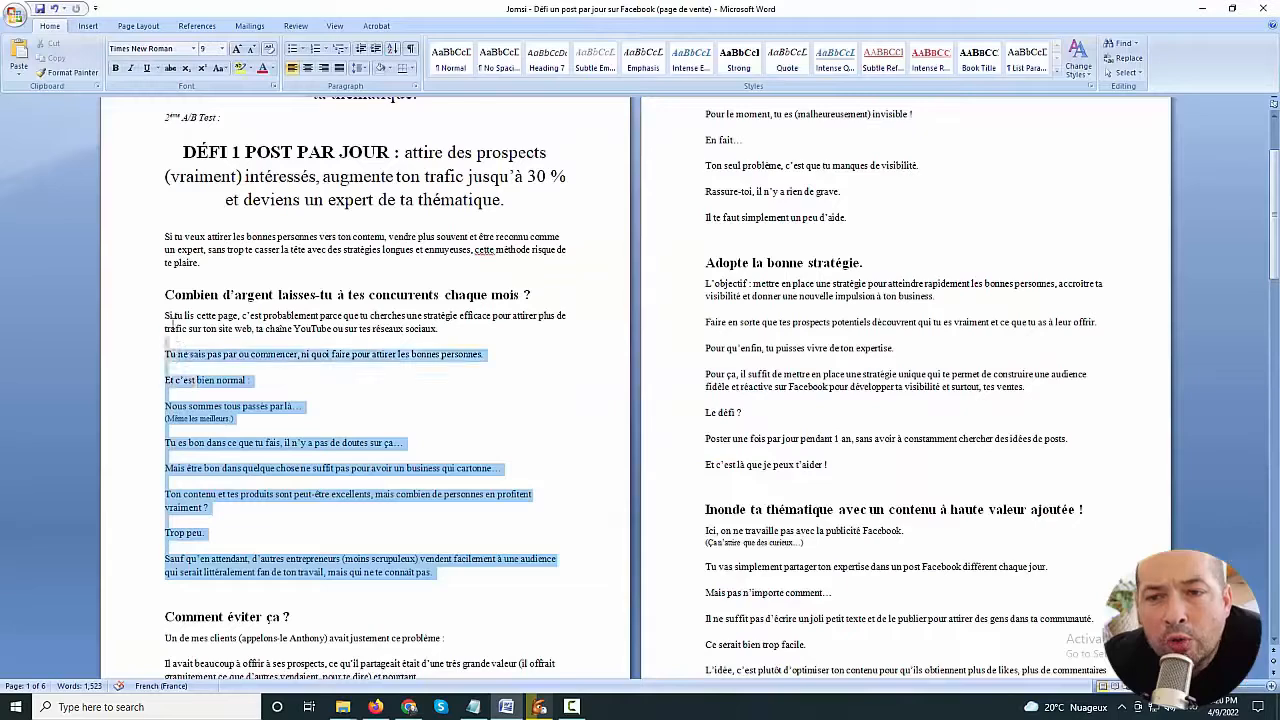
{"action": "left_click_drag", "start_coordinate": [182, 347], "coordinate": [172, 318]}
{"action": "right_click", "coordinate": [177, 317]}
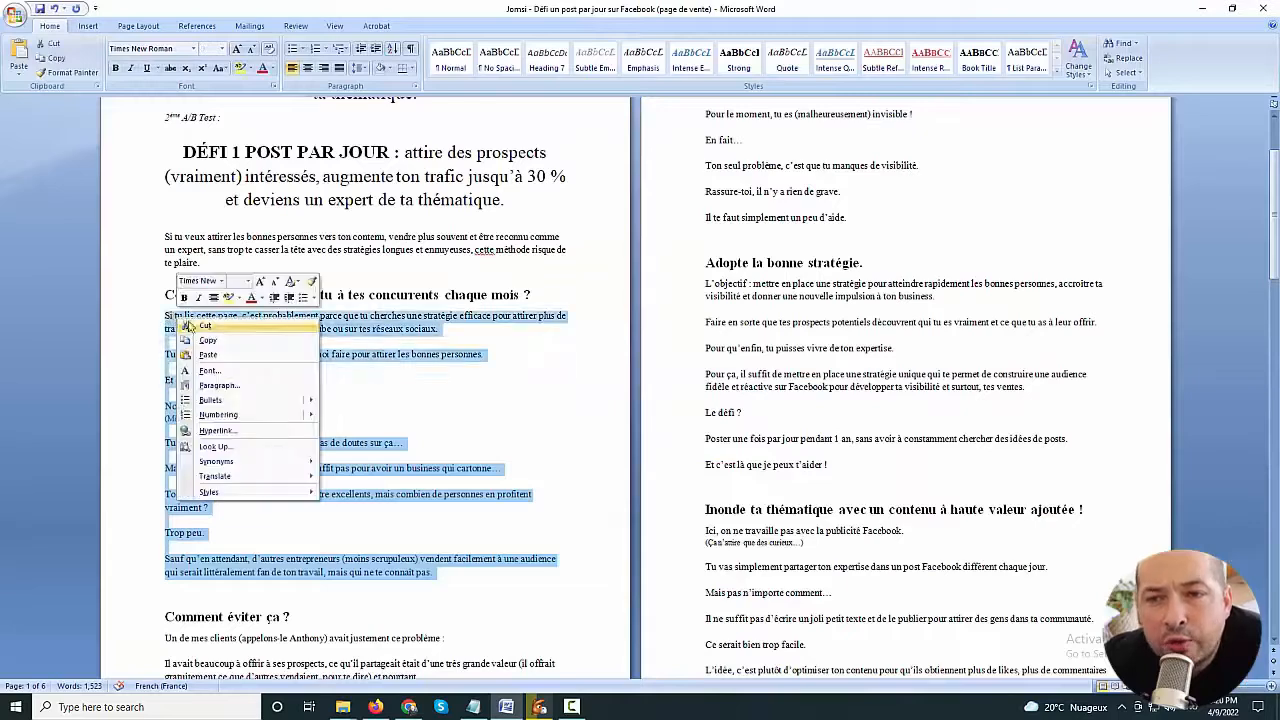
{"action": "left_click", "coordinate": [207, 340]}
{"action": "left_click", "coordinate": [409, 707]}
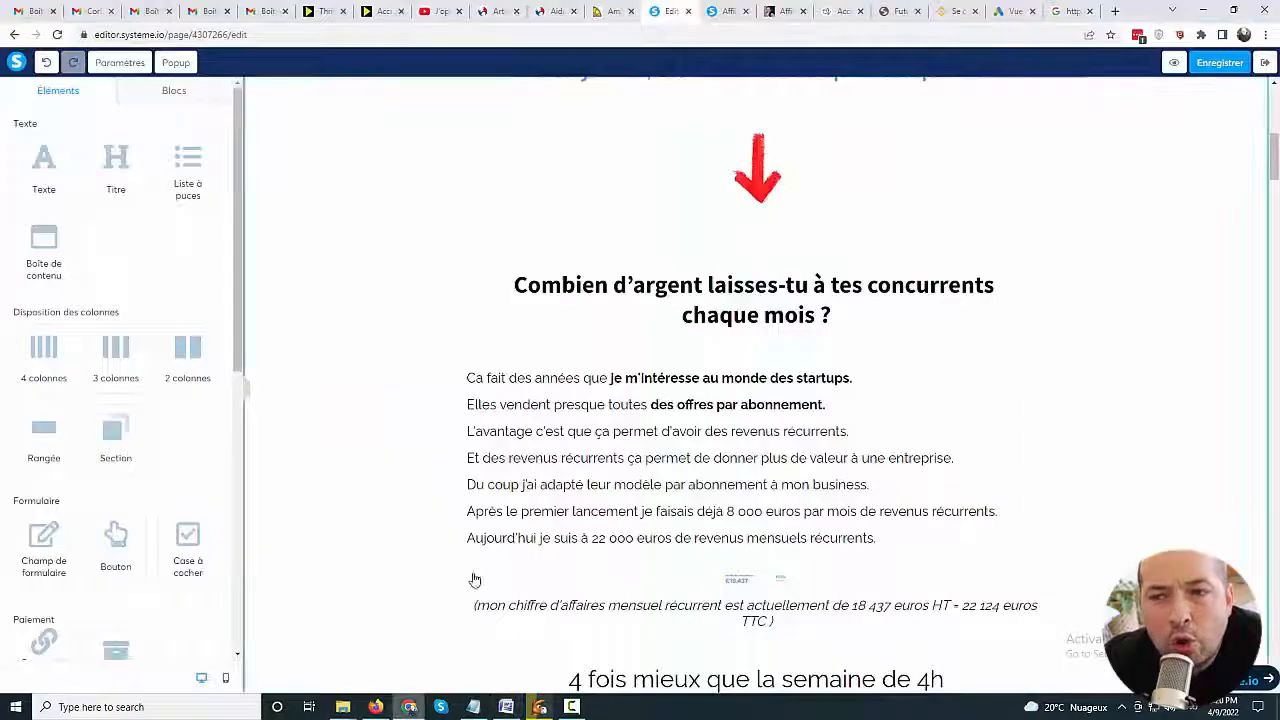
{"action": "double_click", "coordinate": [540, 408]}
{"action": "left_click_drag", "start_coordinate": [889, 534], "coordinate": [455, 389]}
{"action": "right_click", "coordinate": [510, 398]}
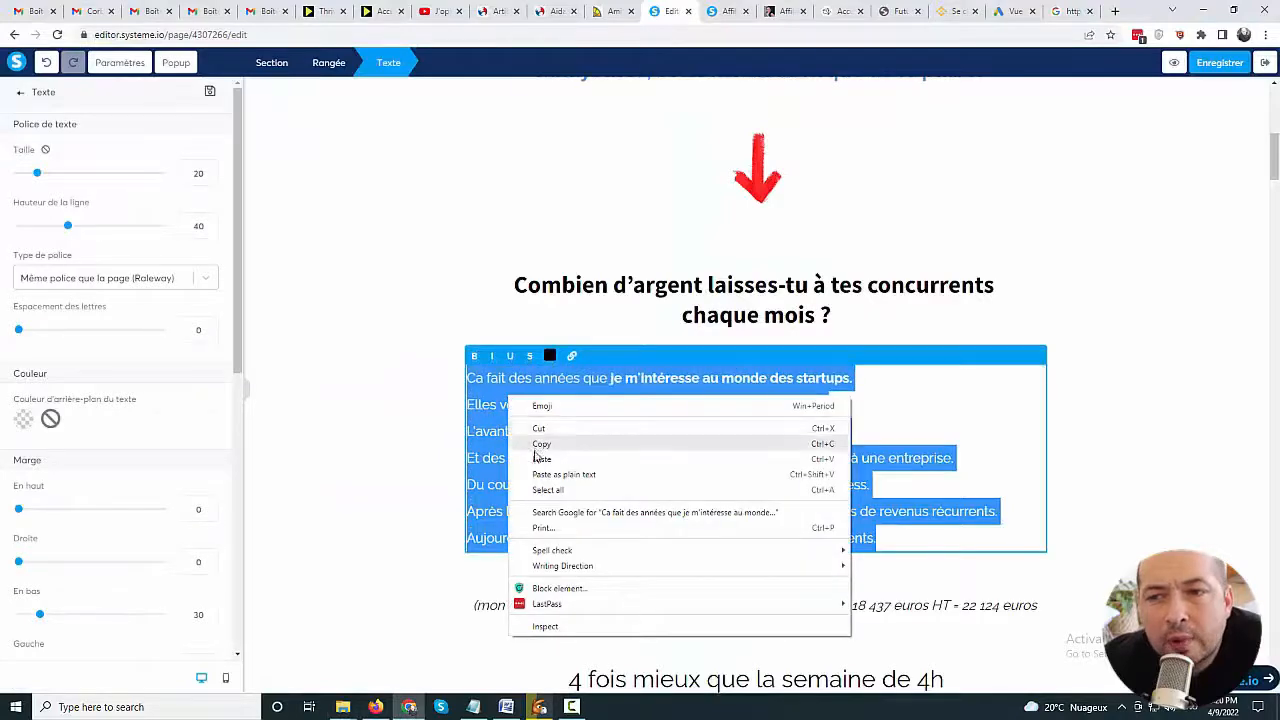
{"action": "left_click", "coordinate": [541, 458]}
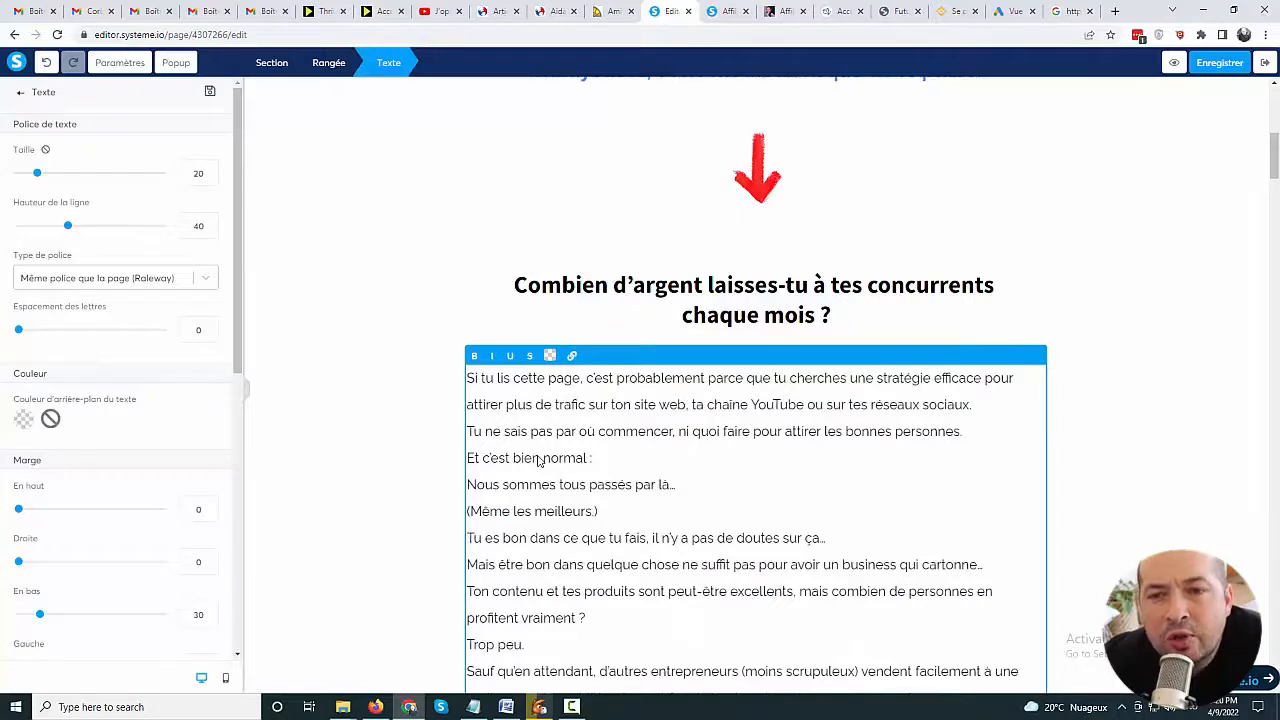
Step: Bold 'Nous sommes tous passés par là…', 'ne suffit pas pour avoir un business qui cartonne' and 'Trop peu.'
{"action": "scroll", "coordinate": [538, 460], "scroll_direction": "down", "scroll_amount": 2}
{"action": "triple_click", "coordinate": [551, 352]}
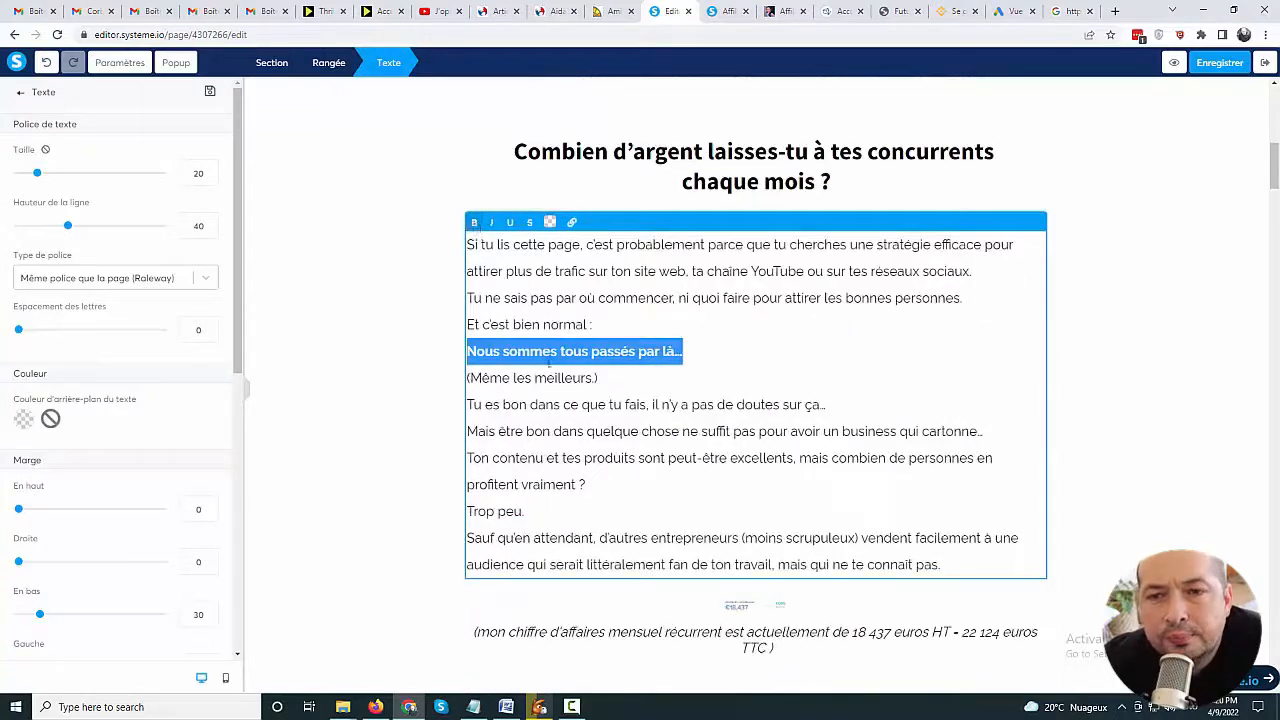
{"action": "key", "text": "ctrl+b"}
{"action": "left_click_drag", "start_coordinate": [988, 431], "coordinate": [682, 431]}
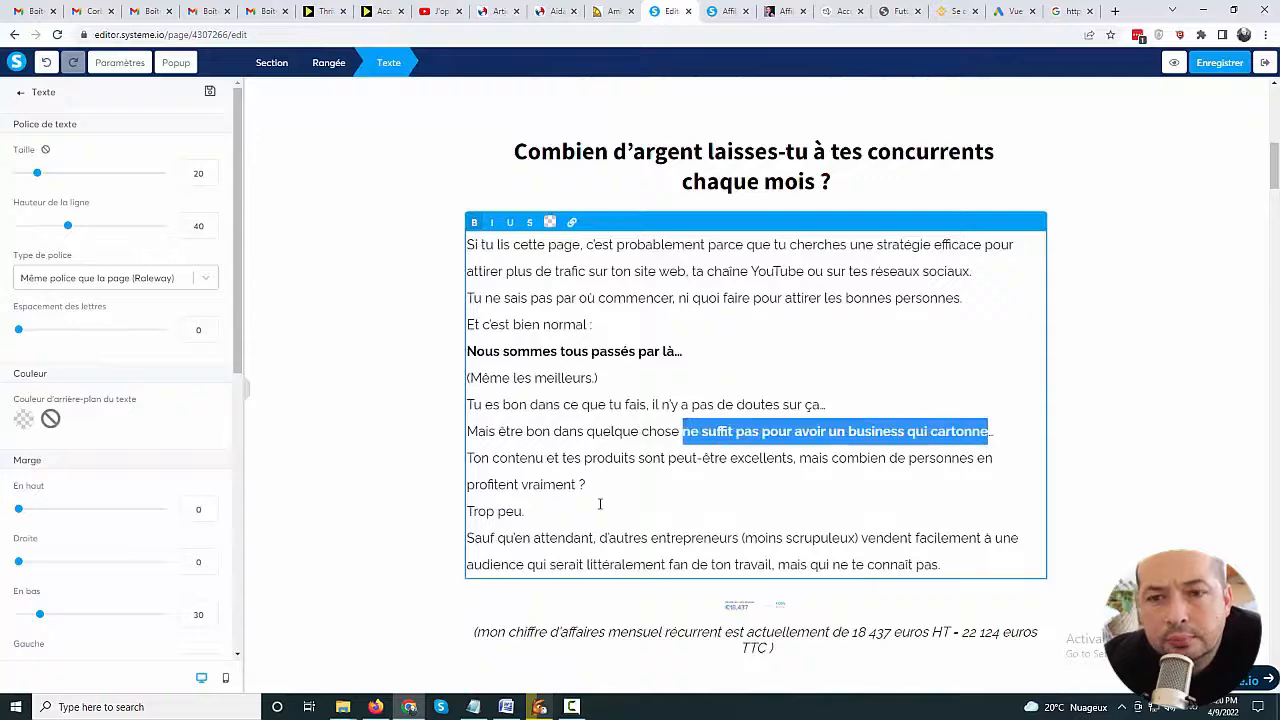
{"action": "key", "text": "ctrl+b"}
{"action": "triple_click", "coordinate": [588, 506]}
{"action": "left_click", "coordinate": [474, 222]}
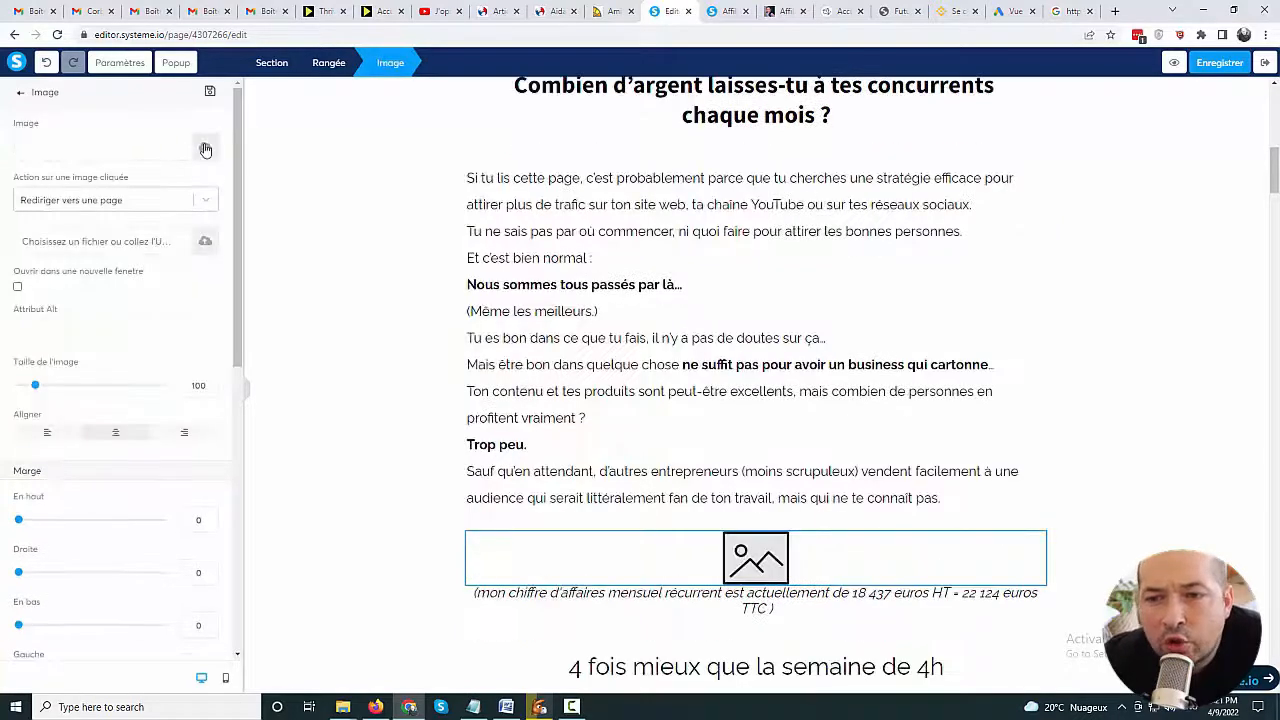
Step: Fill the empty image block with question.jpg, shrunk to about 276
{"action": "left_click", "coordinate": [205, 149]}
{"action": "left_click", "coordinate": [719, 227]}
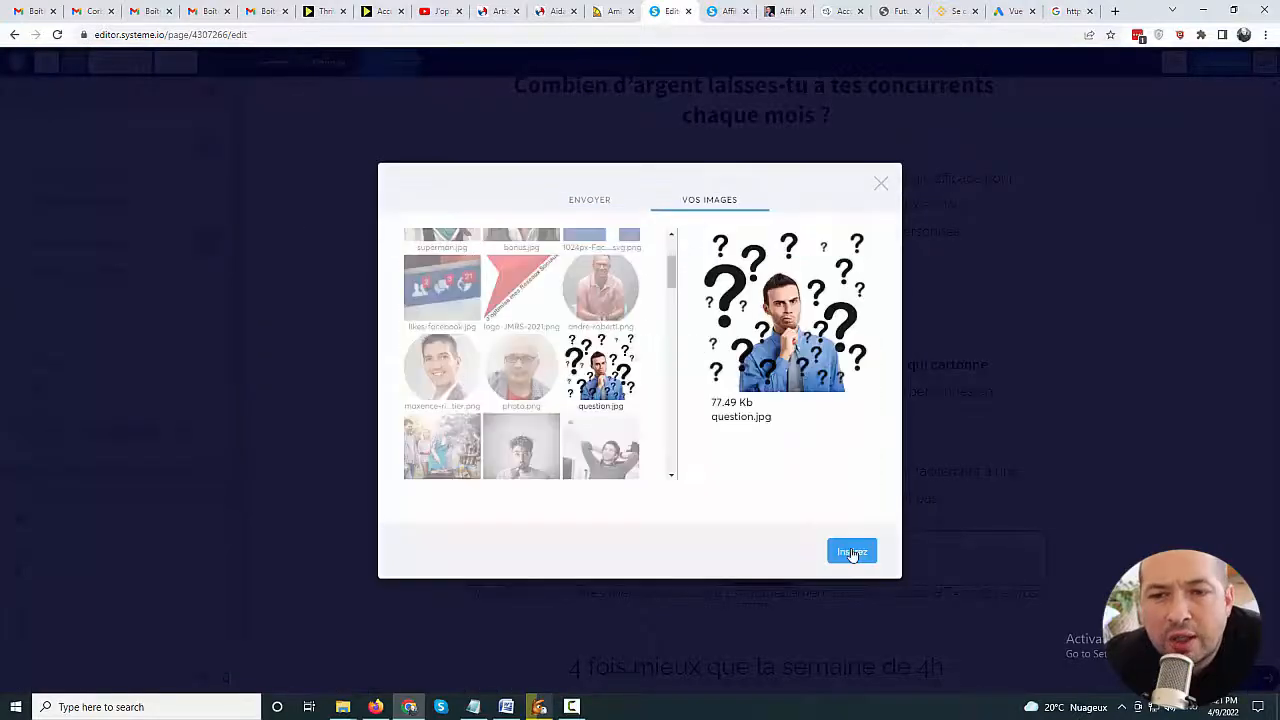
{"action": "left_click", "coordinate": [852, 553]}
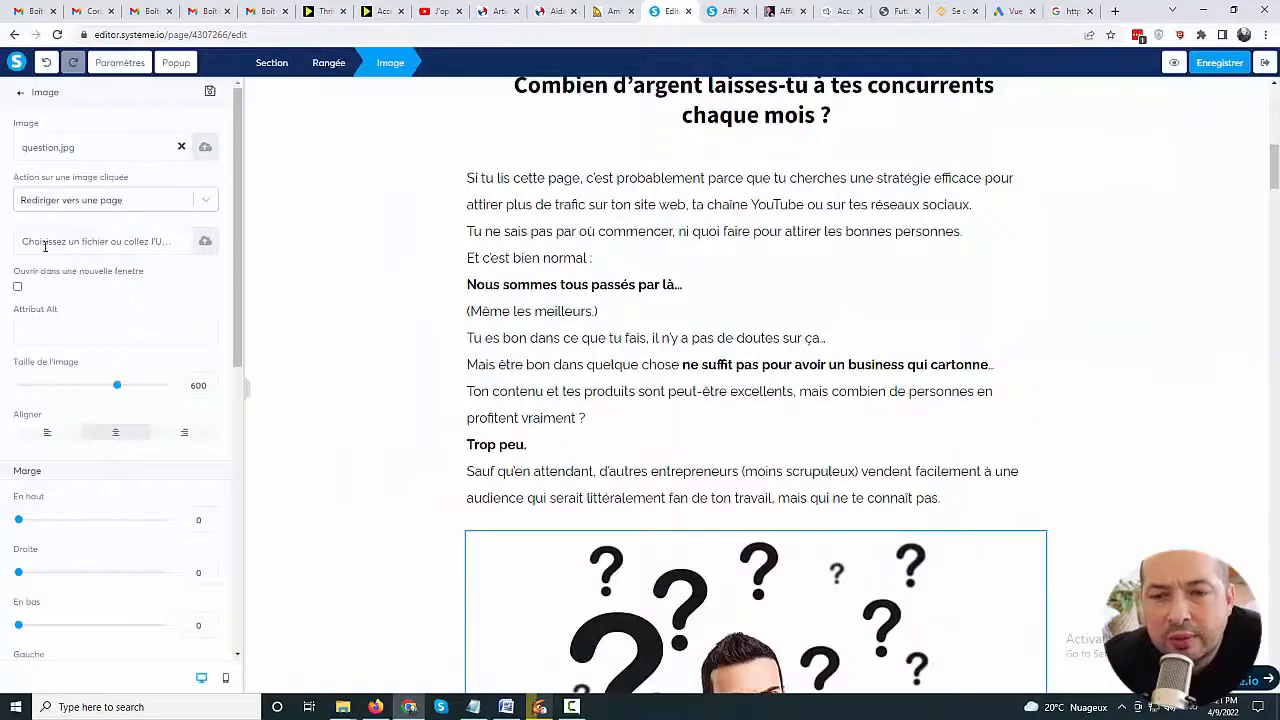
{"action": "left_click_drag", "start_coordinate": [119, 387], "coordinate": [63, 386]}
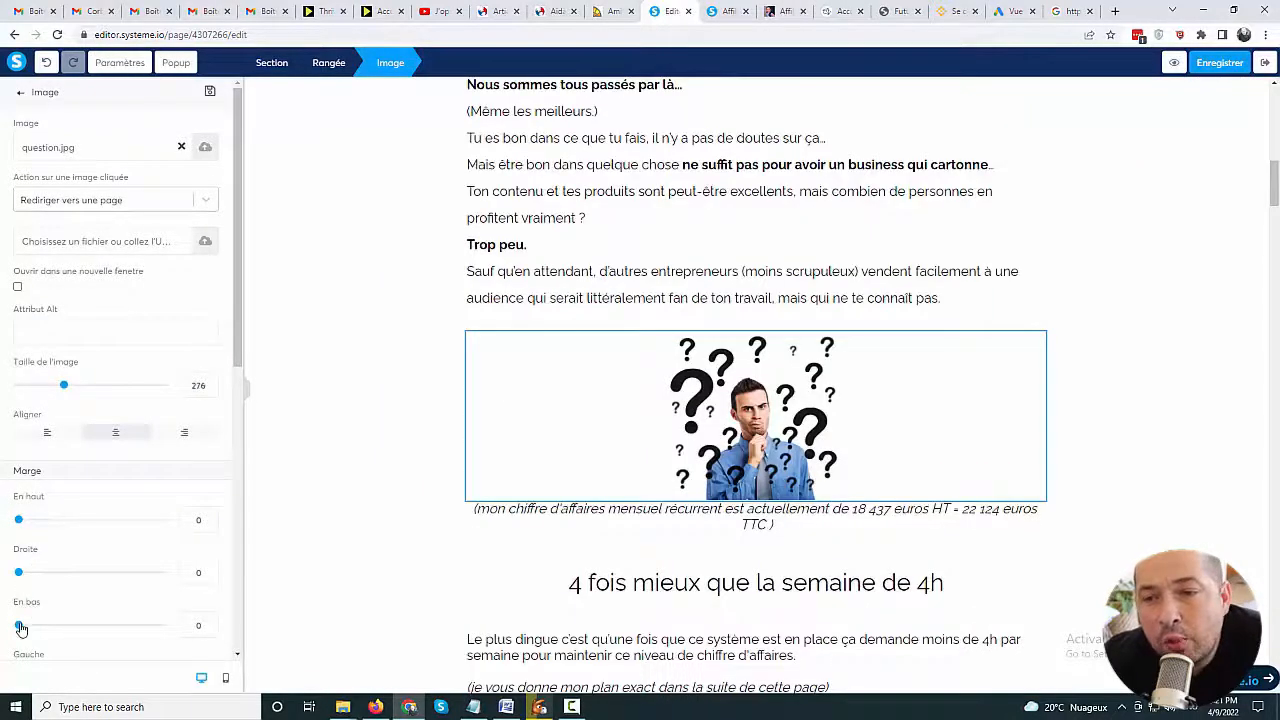
Step: Set the image's bottom margin to 29 and delete the revenue caption beneath it
{"action": "left_click_drag", "start_coordinate": [22, 628], "coordinate": [36, 627]}
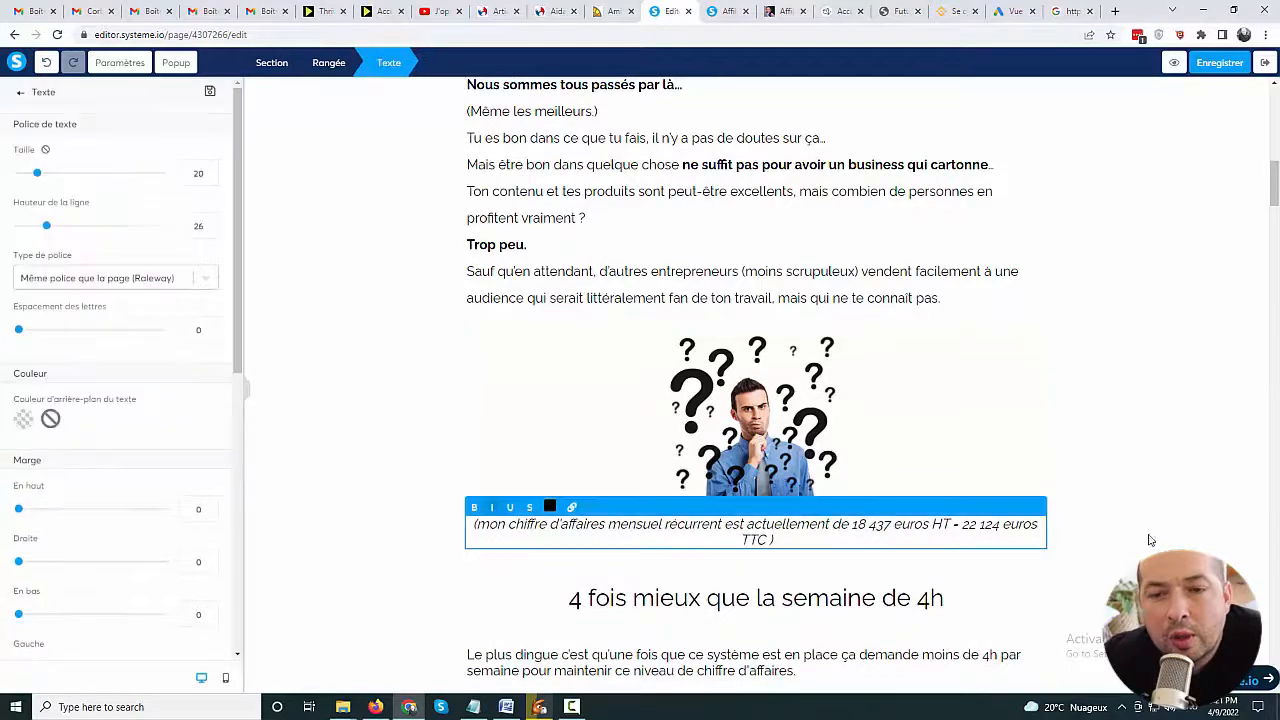
{"action": "left_click", "coordinate": [1036, 507]}
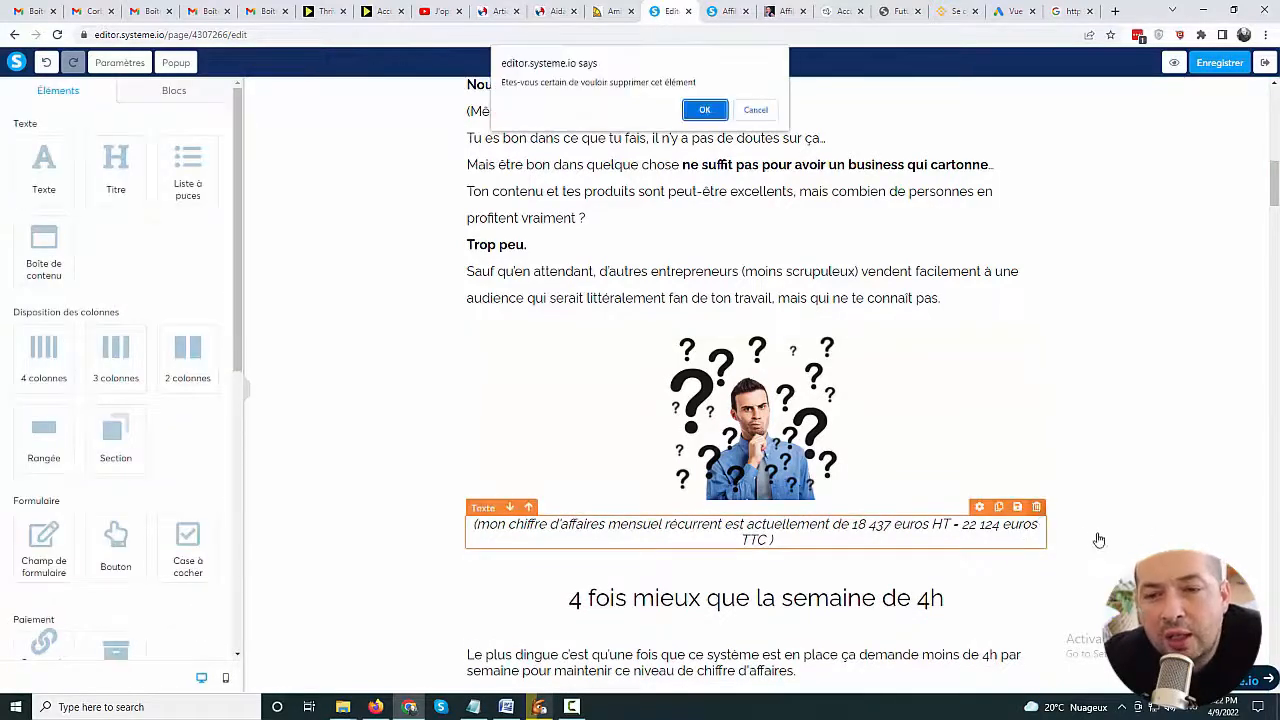
{"action": "left_click", "coordinate": [708, 116]}
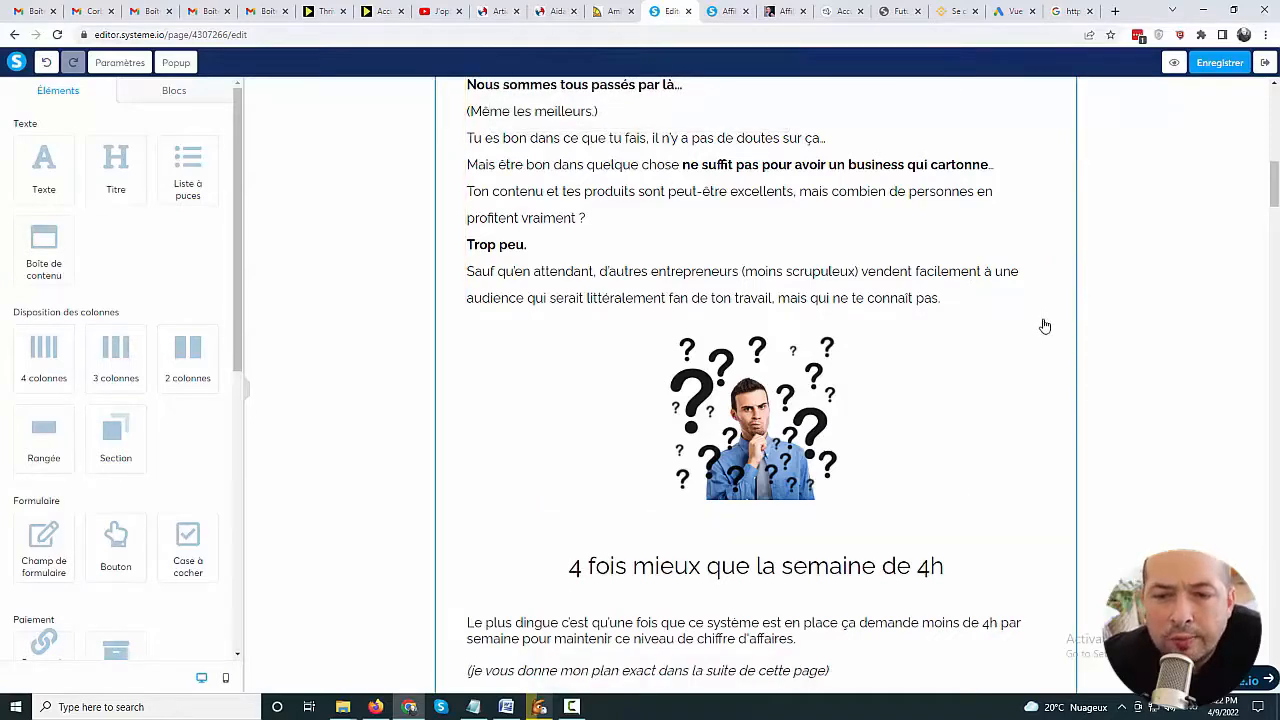
Step: Copy 'Comment éviter ça ?' from Word and paste it over the section's old heading
{"action": "key", "text": "alt+Tab"}
{"action": "scroll", "coordinate": [380, 518], "scroll_direction": "down", "scroll_amount": 2}
{"action": "left_click_drag", "start_coordinate": [305, 560], "coordinate": [176, 560]}
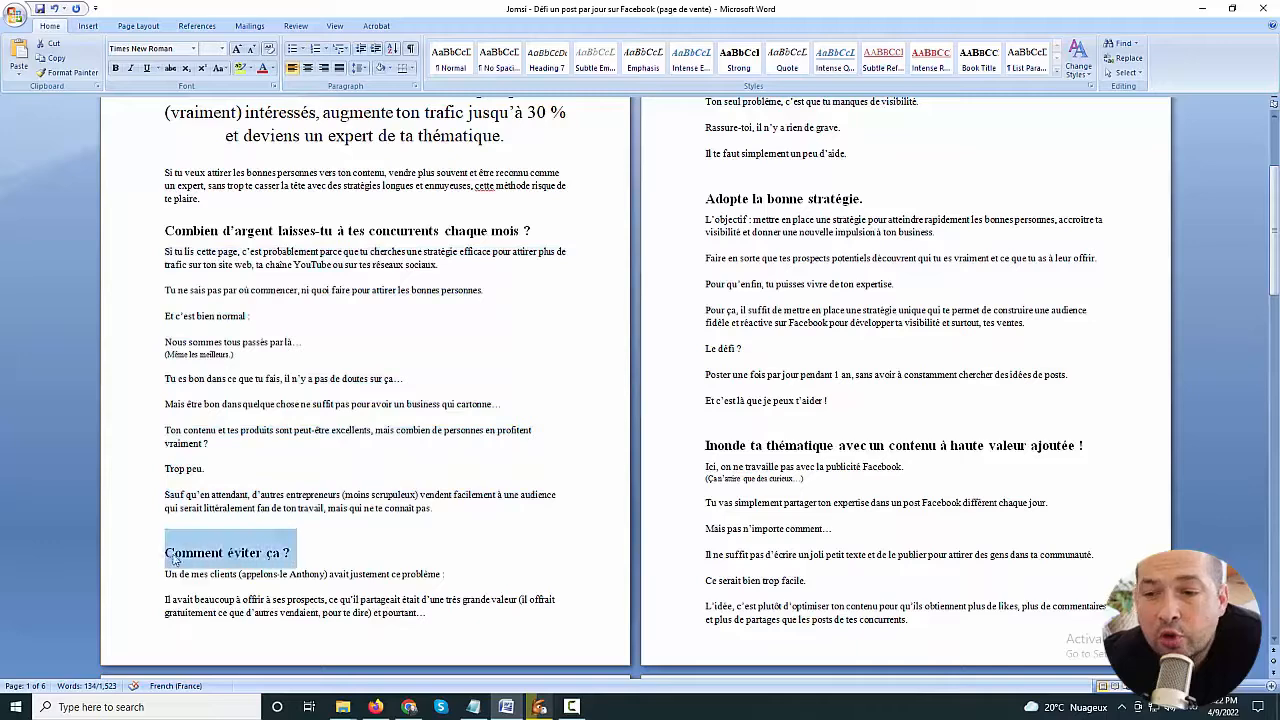
{"action": "right_click", "coordinate": [174, 560]}
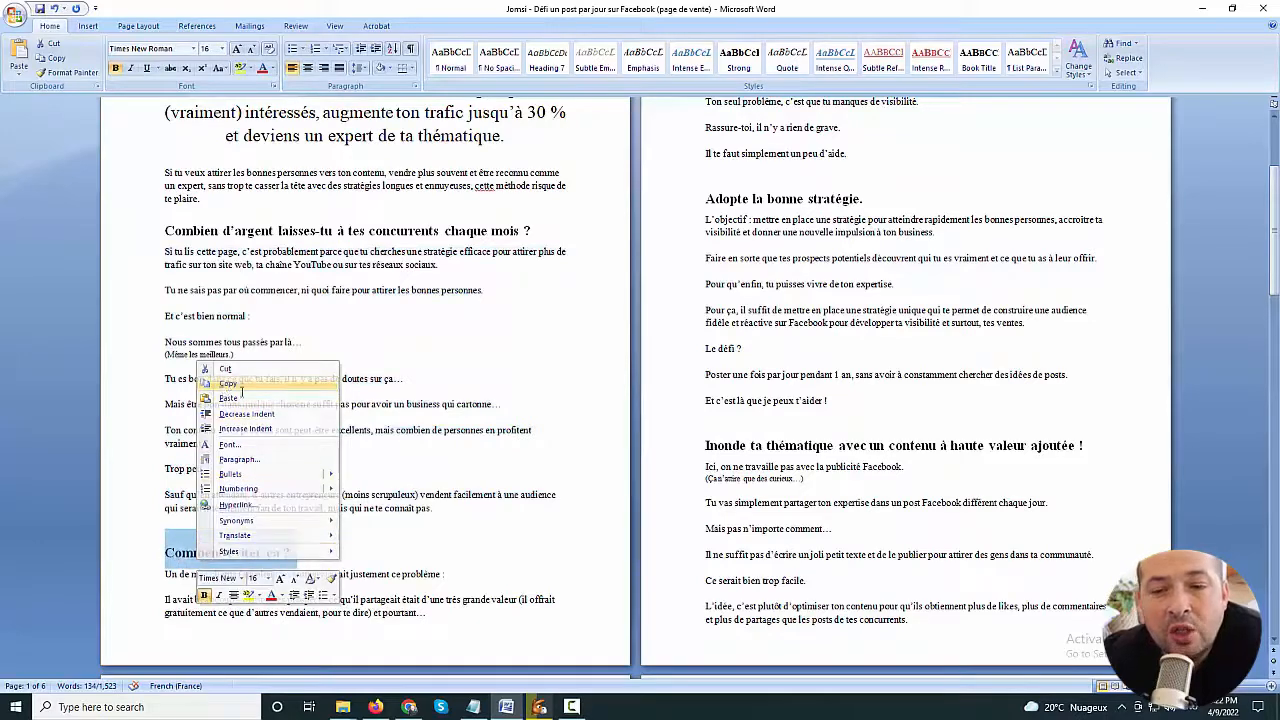
{"action": "left_click", "coordinate": [228, 384]}
{"action": "key", "text": "alt+Tab"}
{"action": "right_click", "coordinate": [609, 314]}
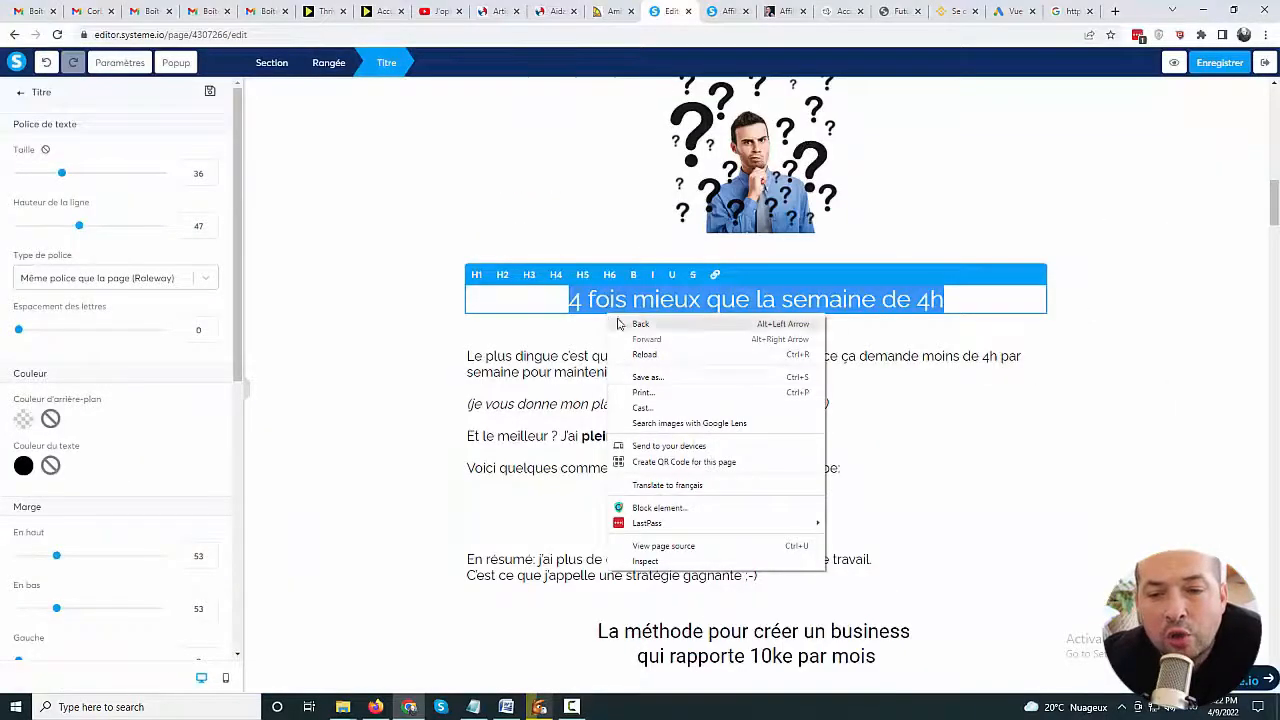
{"action": "key", "text": "Escape"}
{"action": "right_click", "coordinate": [612, 298]}
{"action": "left_click", "coordinate": [632, 352]}
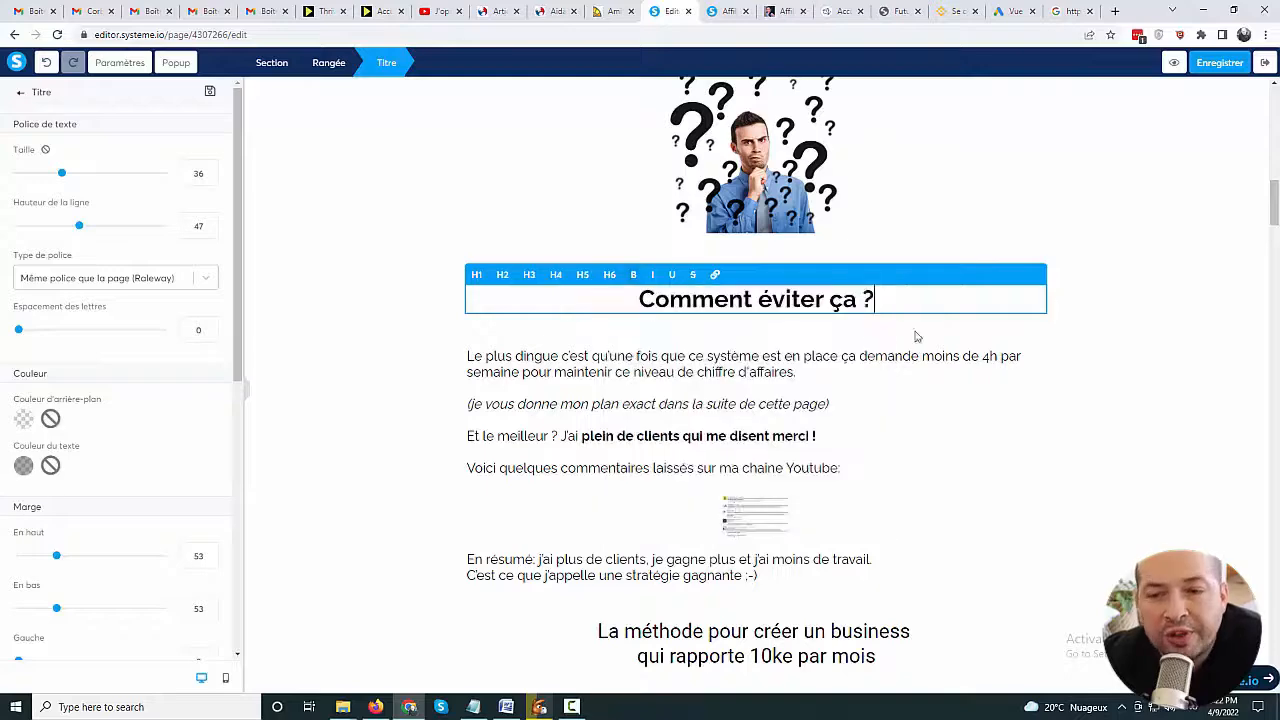
{"action": "left_click", "coordinate": [1039, 289]}
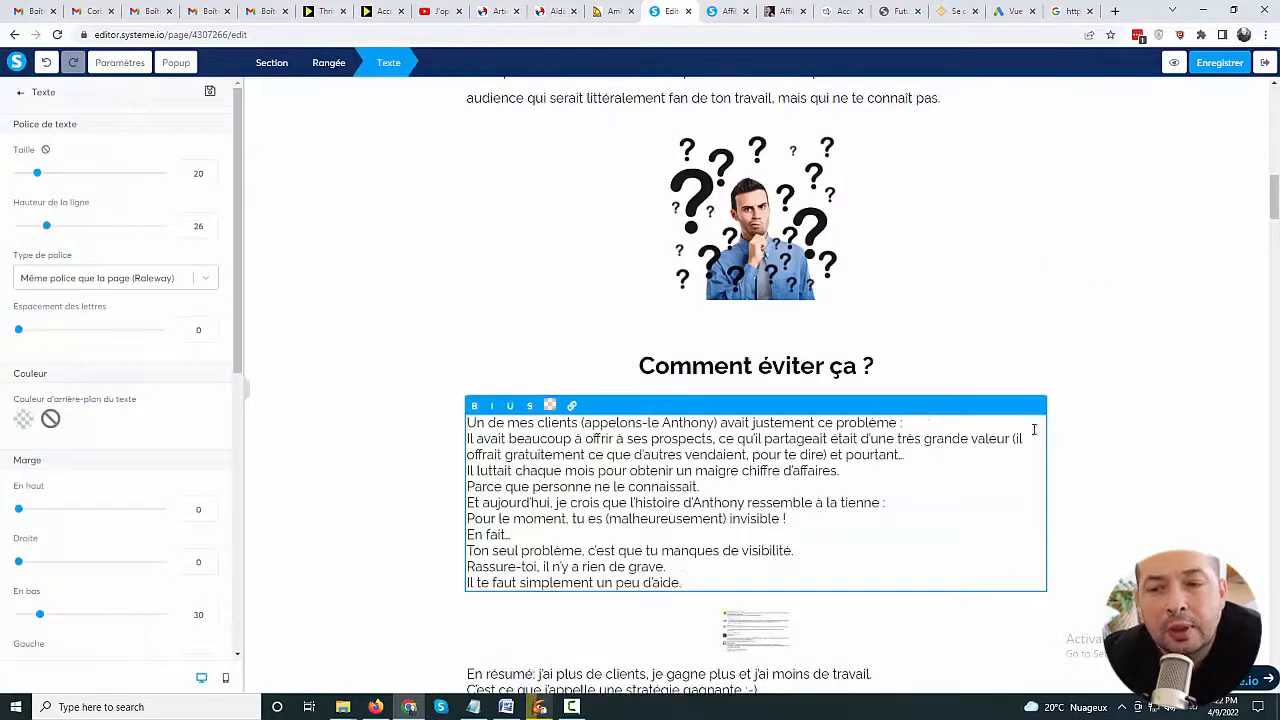
Step: Add blank lines between the Anthony story paragraphs, including after 'En fait…' and 'visibilité.'
{"action": "left_click", "coordinate": [928, 430]}
{"action": "key", "text": "Return"}
{"action": "left_click", "coordinate": [923, 474]}
{"action": "key", "text": "Return"}
{"action": "left_click", "coordinate": [851, 503]}
{"action": "key", "text": "Return"}
{"action": "left_click", "coordinate": [705, 535]}
{"action": "key", "text": "Return"}
{"action": "key", "text": "Return"}
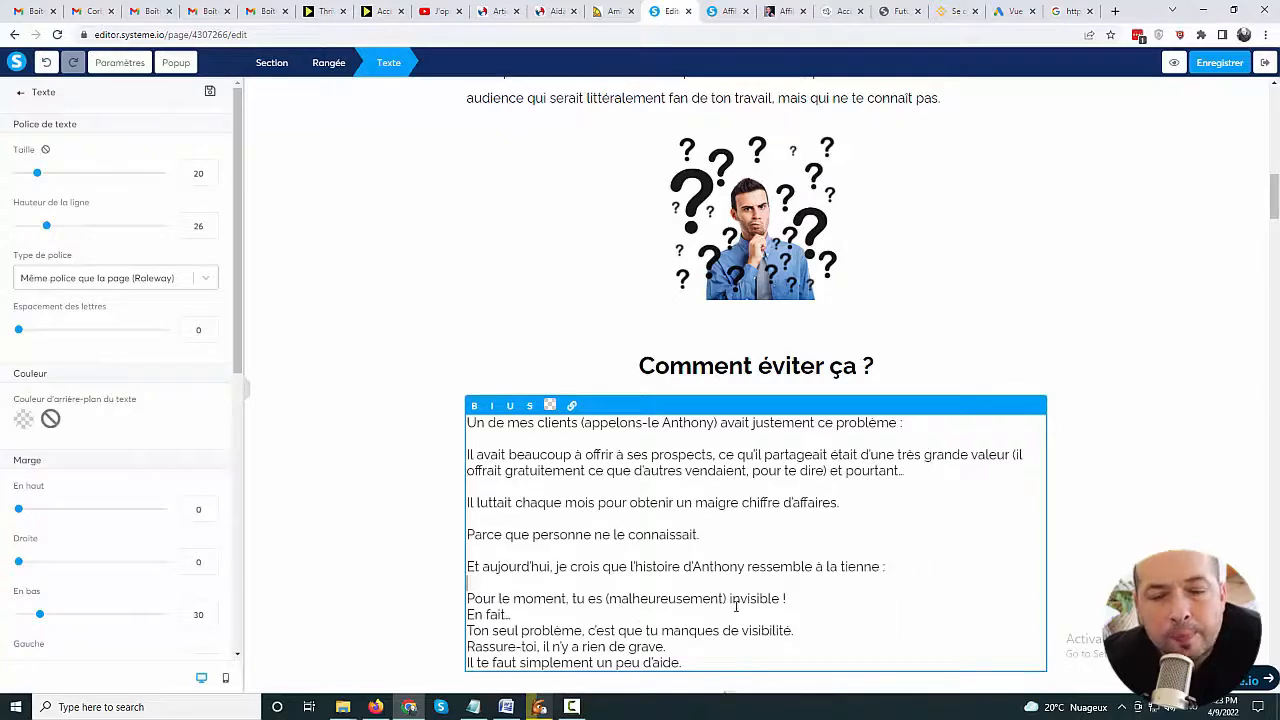
{"action": "left_click", "coordinate": [680, 614]}
{"action": "key", "text": "Return"}
{"action": "left_click", "coordinate": [814, 646]}
{"action": "key", "text": "Return"}
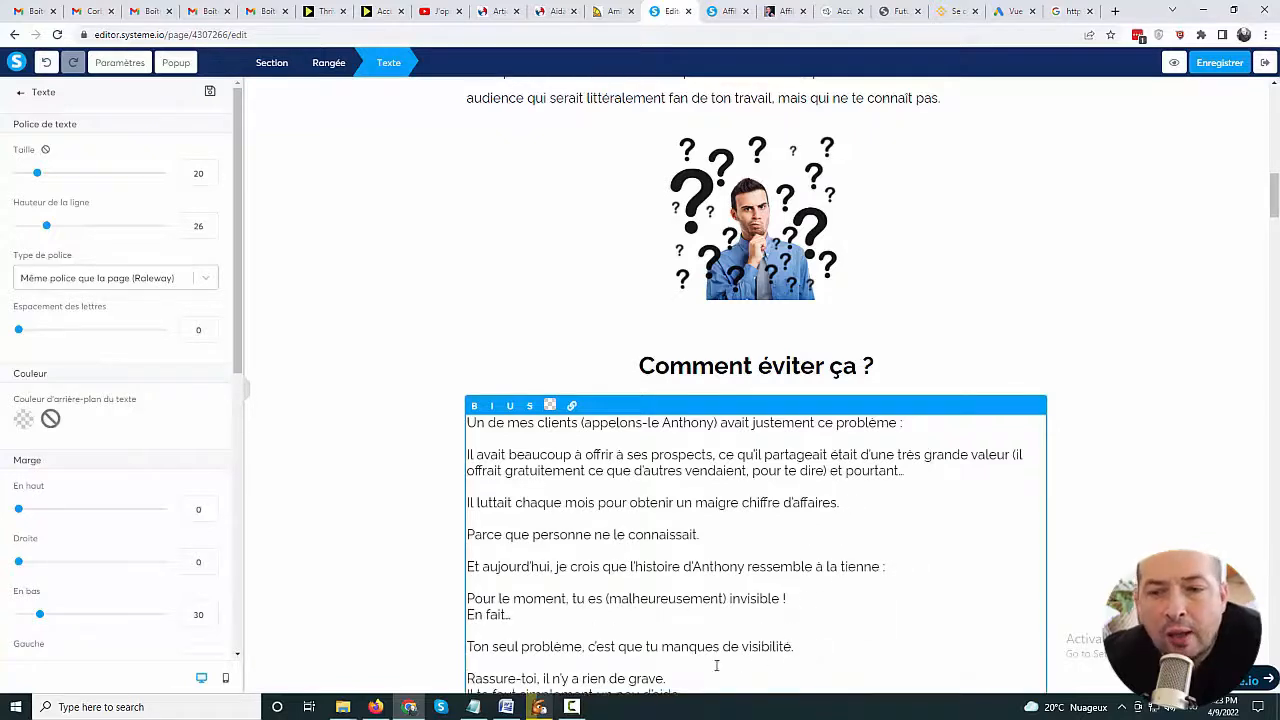
{"action": "key", "text": "Return"}
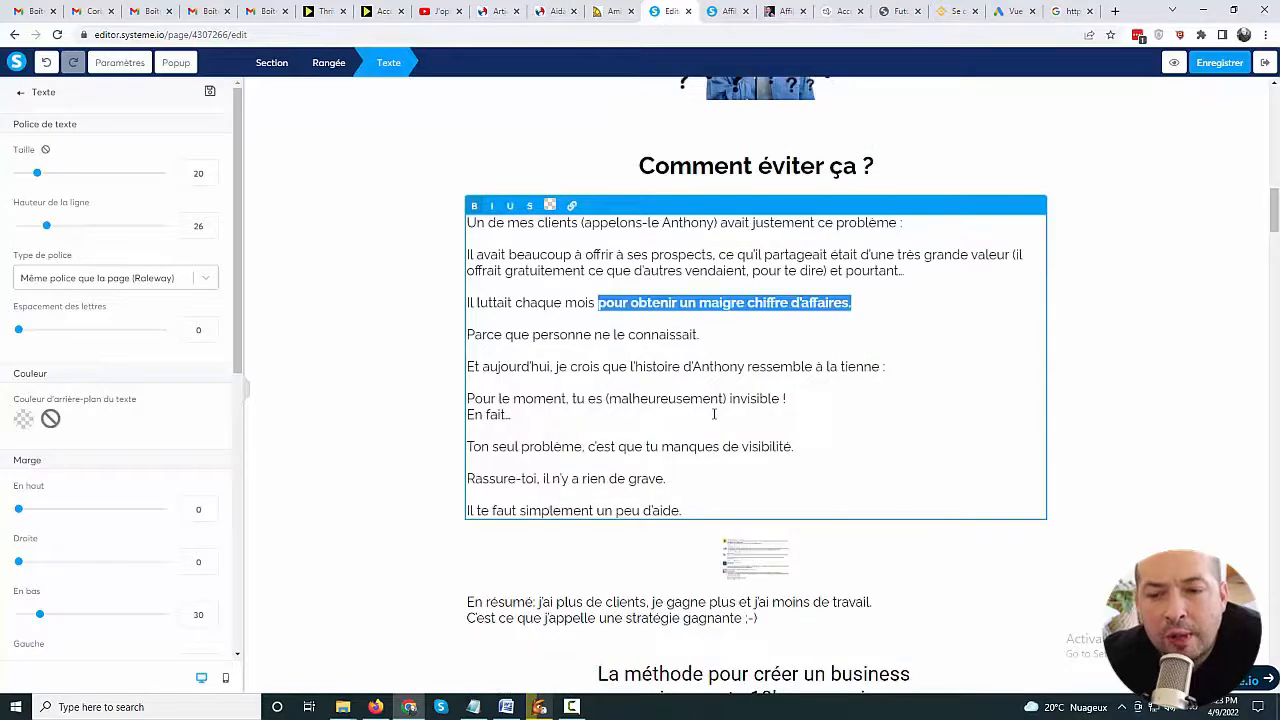
Step: Bold the 'maigre chiffre d'affaires', 'Ton seul problème' and 'Il te faut simplement un peu d'aide.' lines
{"action": "left_click", "coordinate": [714, 414]}
{"action": "left_click_drag", "start_coordinate": [794, 447], "coordinate": [466, 448]}
{"action": "left_click", "coordinate": [474, 206]}
{"action": "left_click_drag", "start_coordinate": [684, 511], "coordinate": [430, 516]}
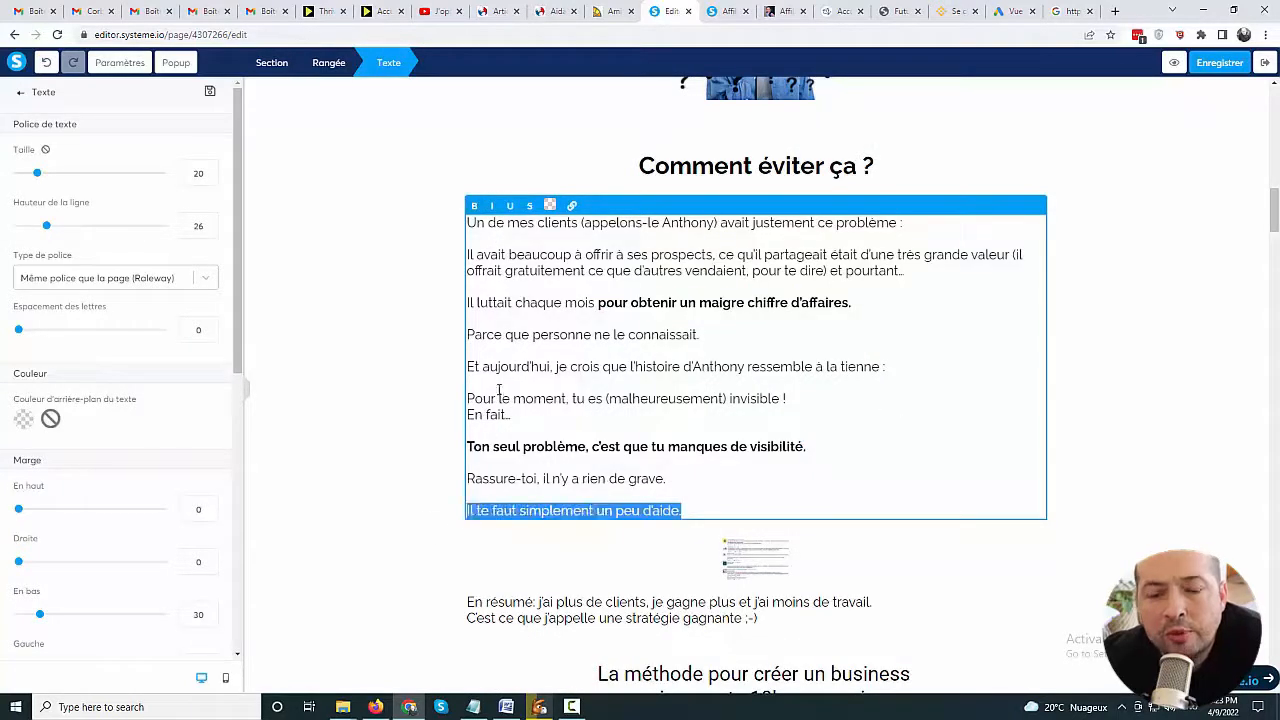
{"action": "left_click", "coordinate": [474, 206]}
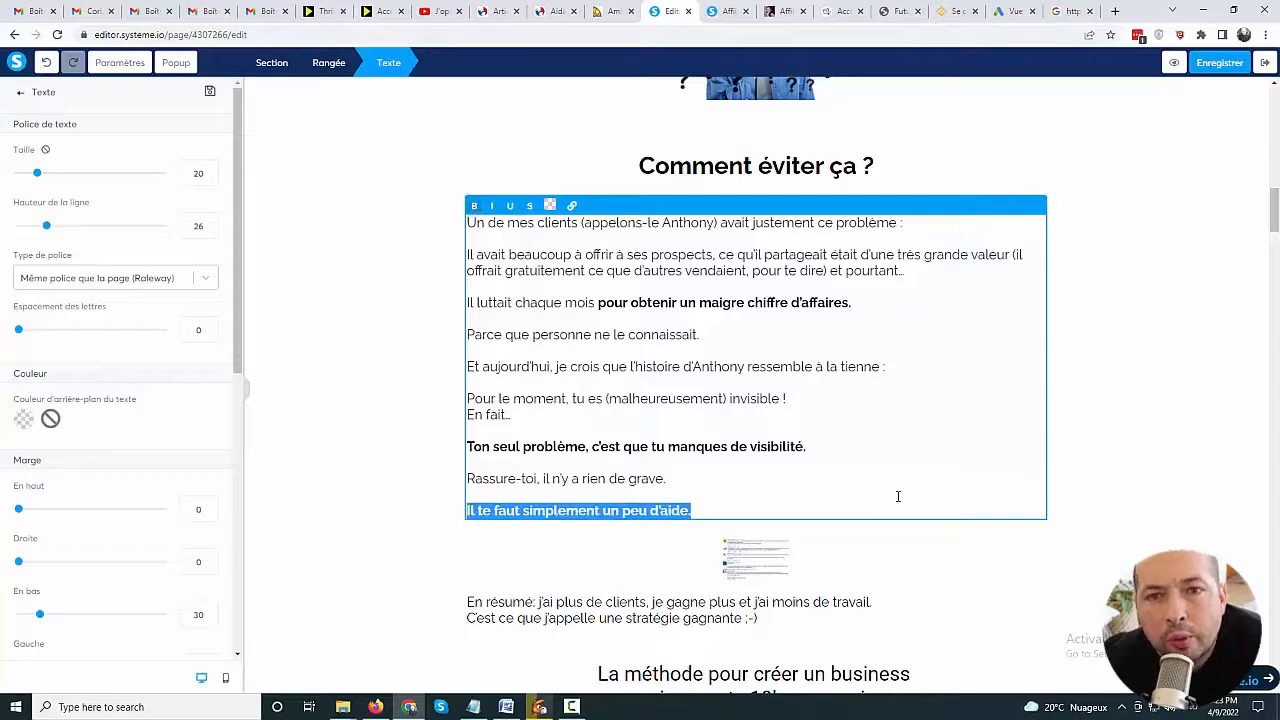
Step: Duplicate the question-mark image below the Anthony story and delete the small screenshot beneath it
{"action": "scroll", "coordinate": [970, 214], "scroll_direction": "up", "scroll_amount": 3}
{"action": "left_click", "coordinate": [998, 191]}
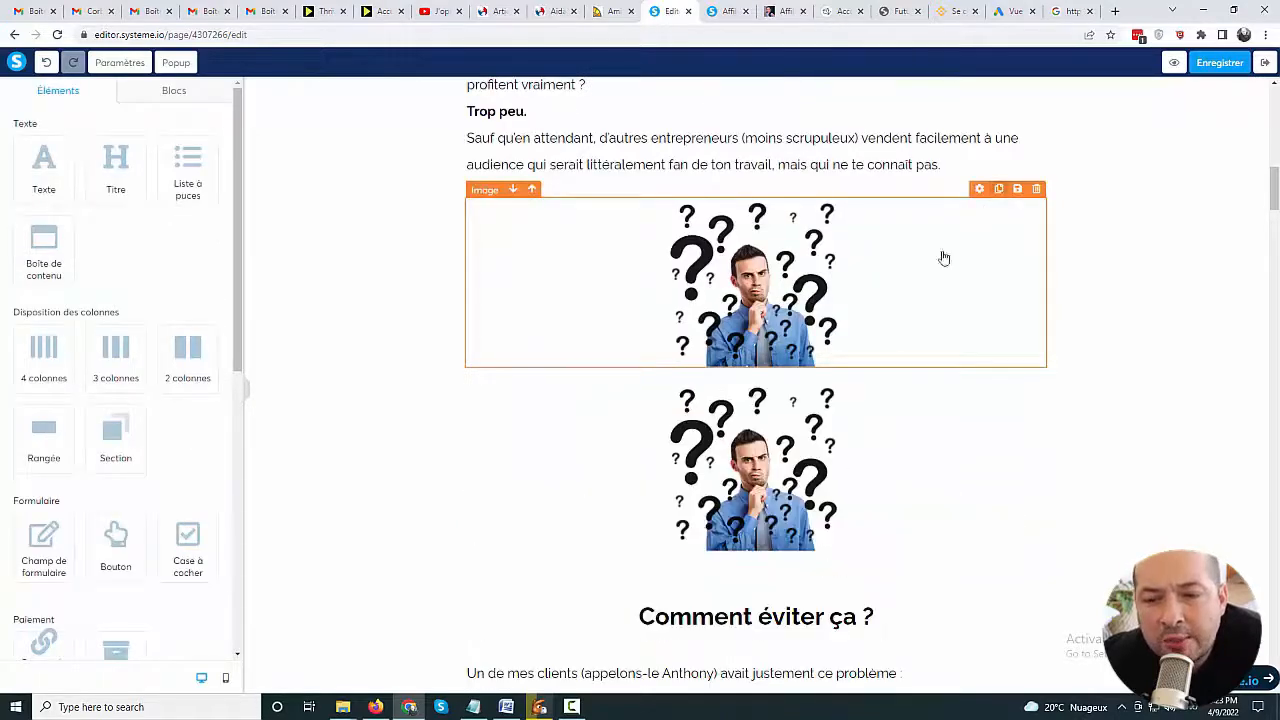
{"action": "left_click", "coordinate": [512, 374]}
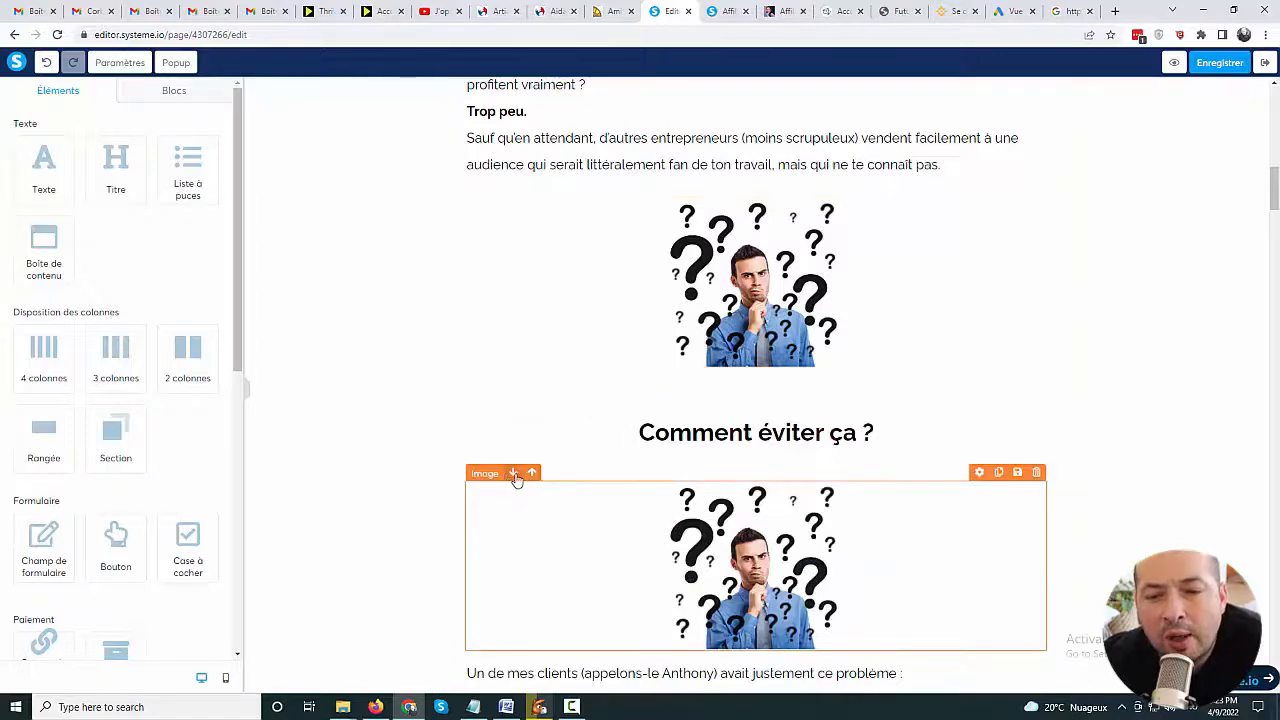
{"action": "left_click", "coordinate": [514, 475]}
{"action": "scroll", "coordinate": [1138, 488], "scroll_direction": "down", "scroll_amount": 3}
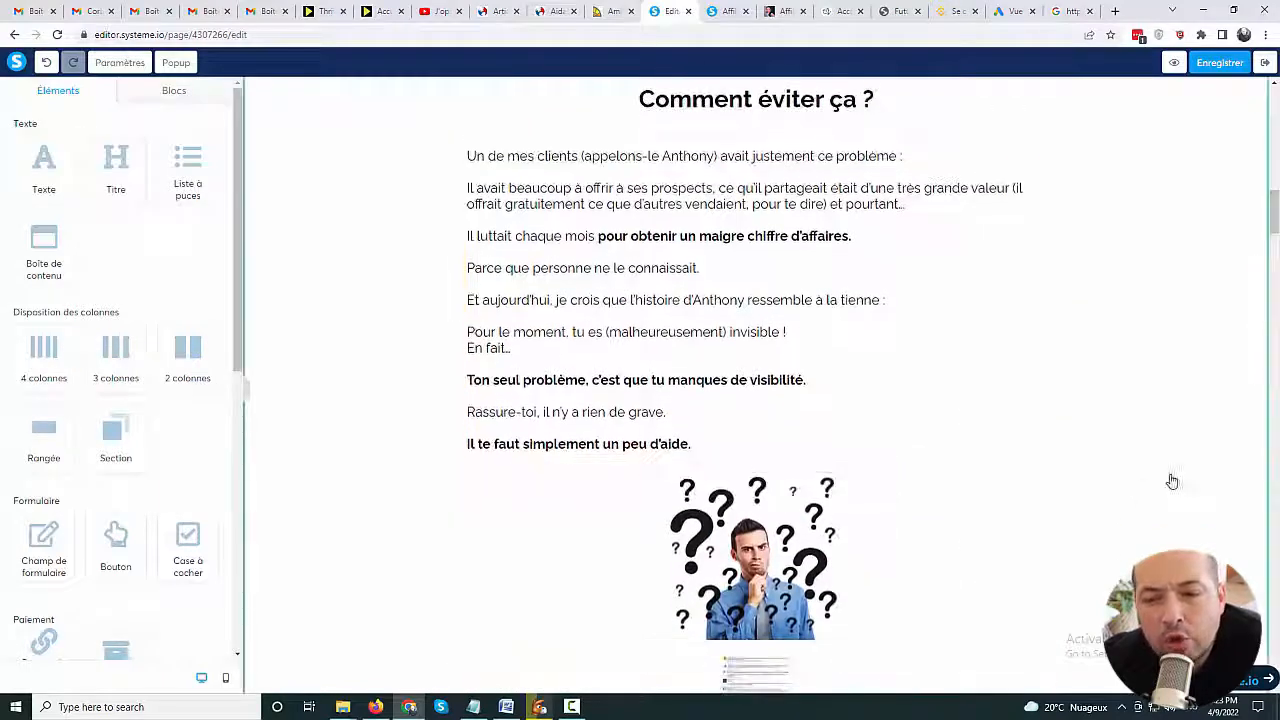
{"action": "scroll", "coordinate": [1174, 483], "scroll_direction": "down", "scroll_amount": 2}
{"action": "left_click", "coordinate": [1036, 380]}
Step: Confirm removal of the comments screenshot and delete the paragraph about the training
{"action": "left_click", "coordinate": [705, 110]}
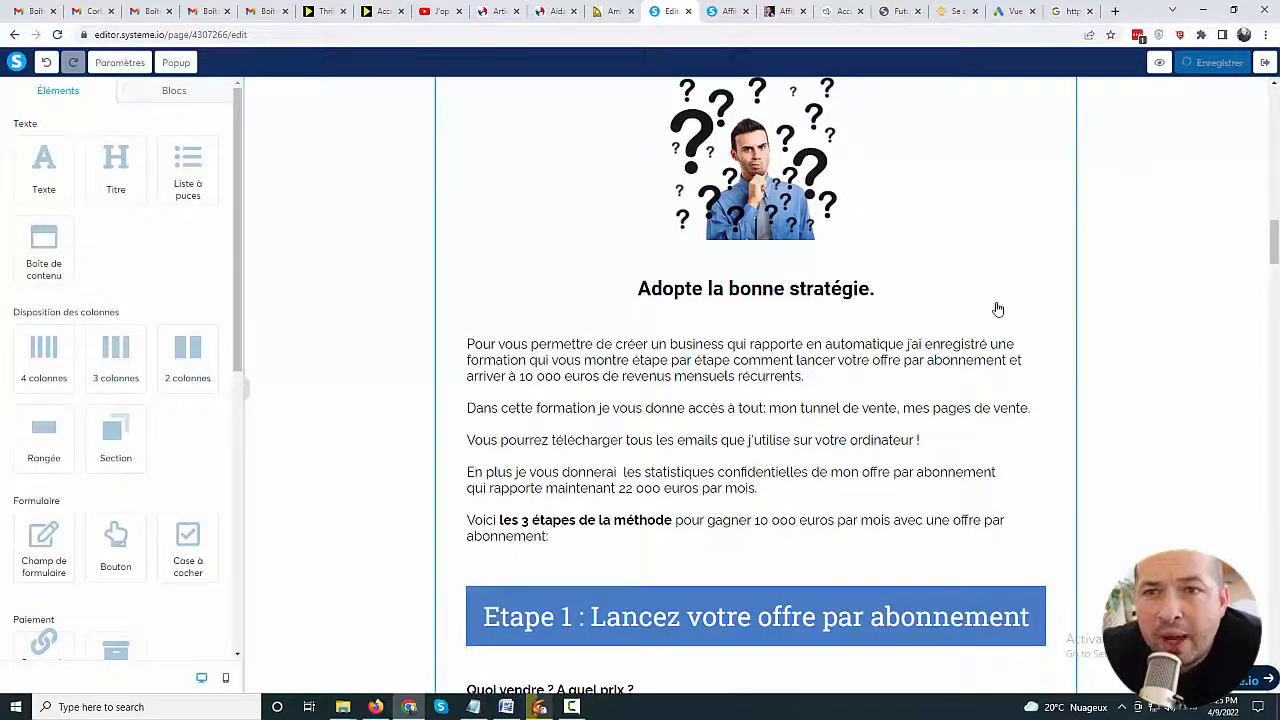
{"action": "scroll", "coordinate": [880, 410], "scroll_direction": "down", "scroll_amount": 1}
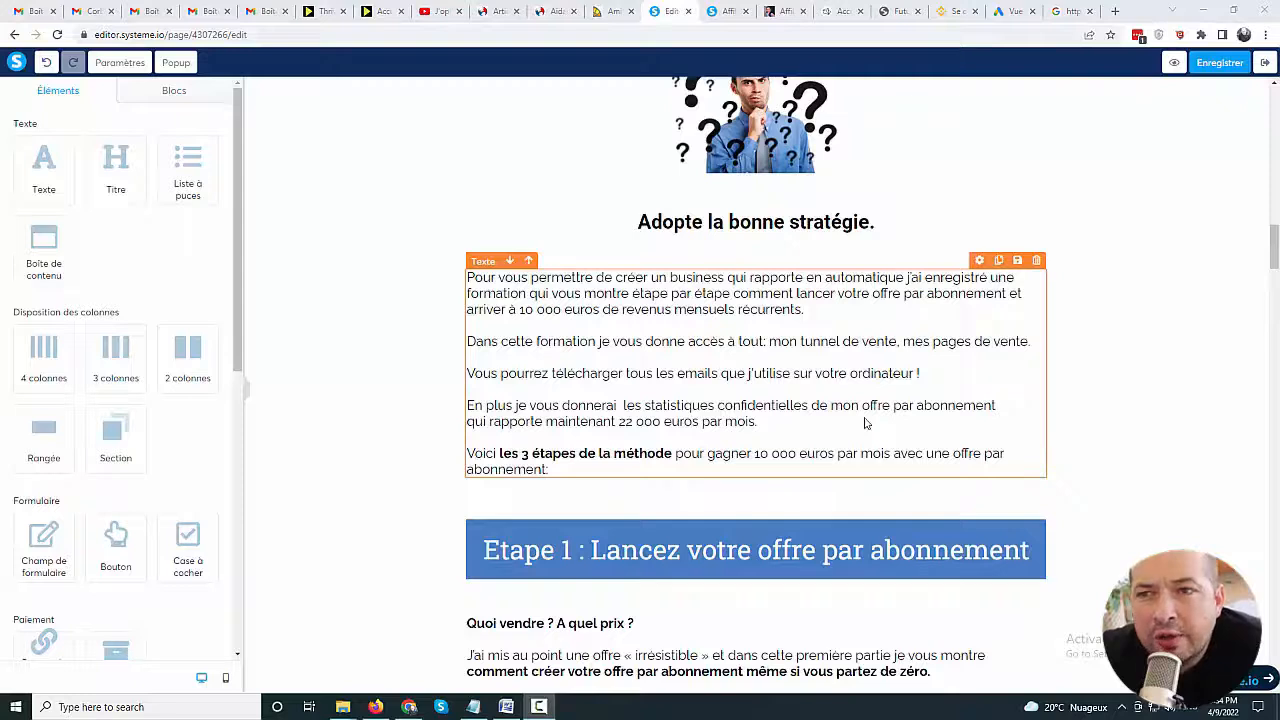
{"action": "left_click", "coordinate": [1036, 261]}
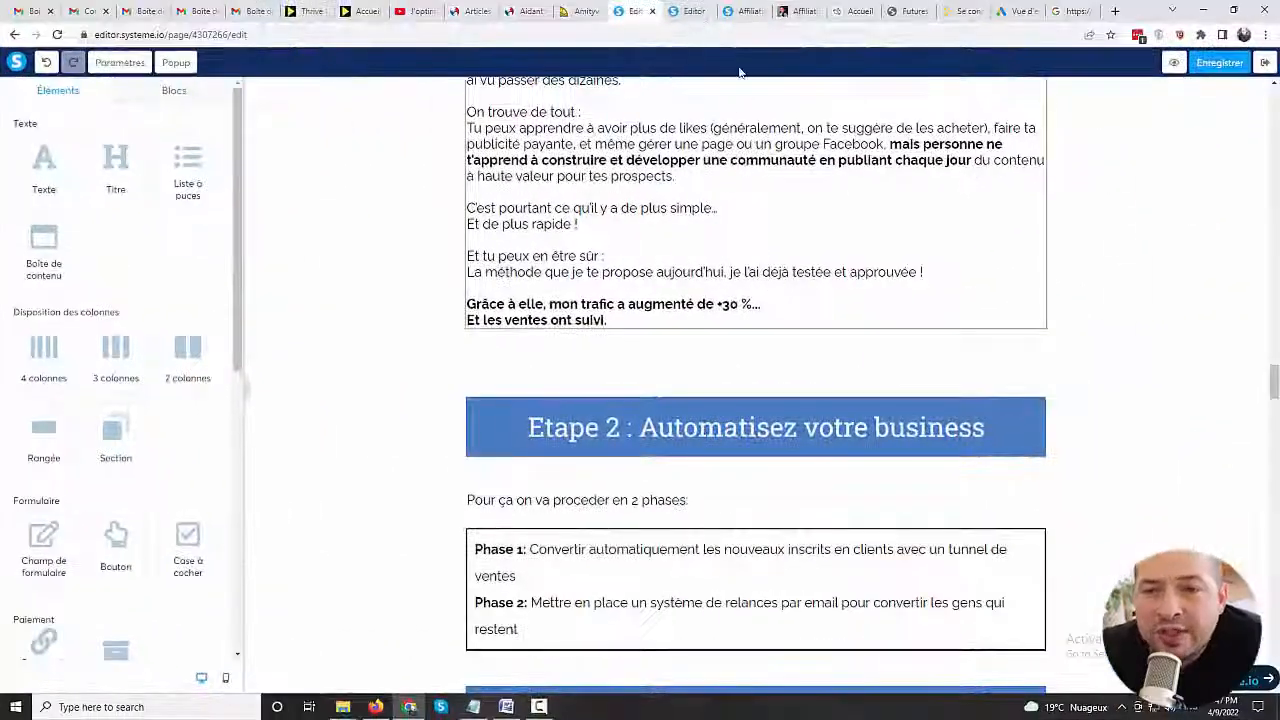
Step: Replace the Etape 2 heading with 'Au programme :' copied from Word, in white text
{"action": "key", "text": "alt+Tab"}
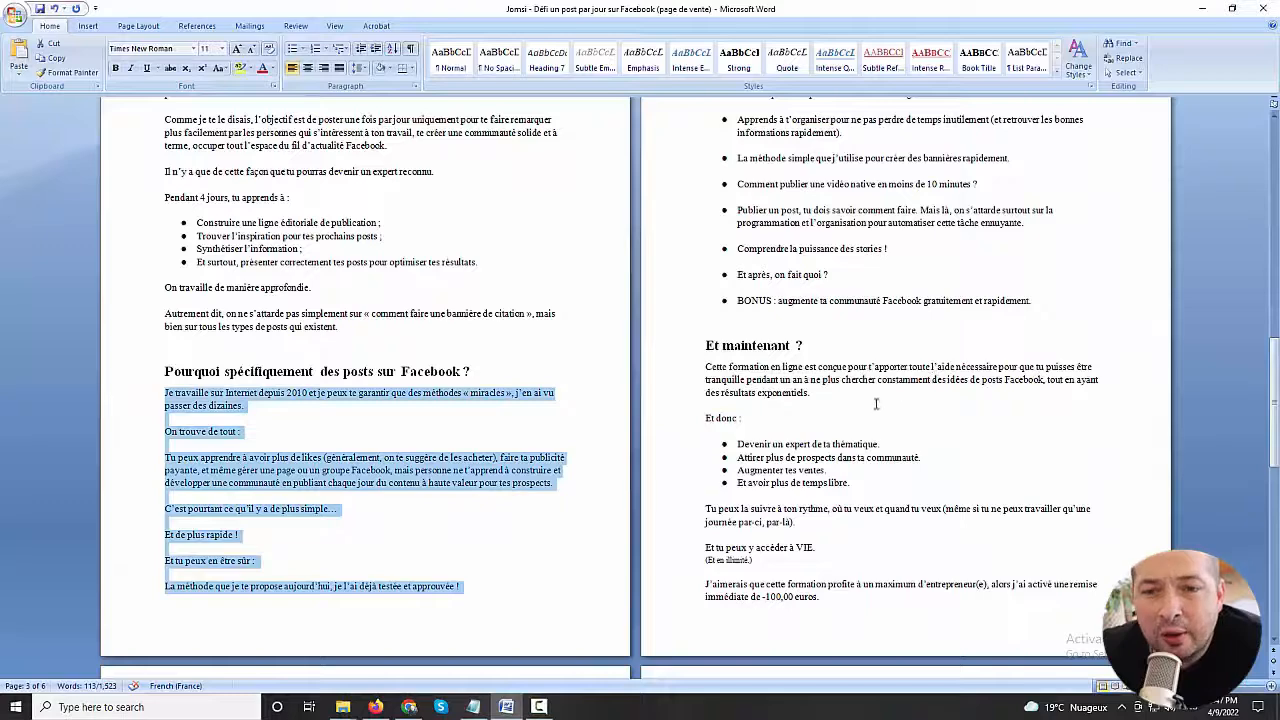
{"action": "scroll", "coordinate": [877, 405], "scroll_direction": "up", "scroll_amount": 5}
{"action": "left_click_drag", "start_coordinate": [810, 268], "coordinate": [705, 278]}
{"action": "right_click", "coordinate": [727, 280]}
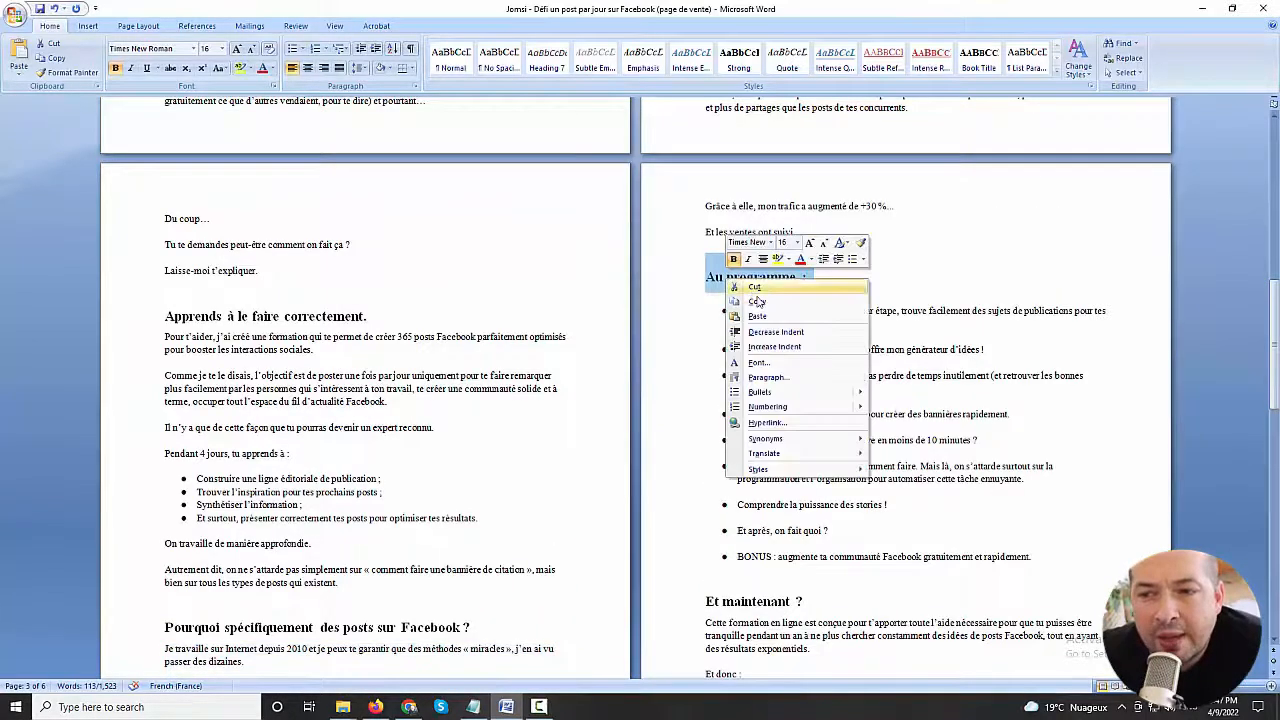
{"action": "left_click", "coordinate": [757, 301]}
{"action": "left_click", "coordinate": [409, 707]}
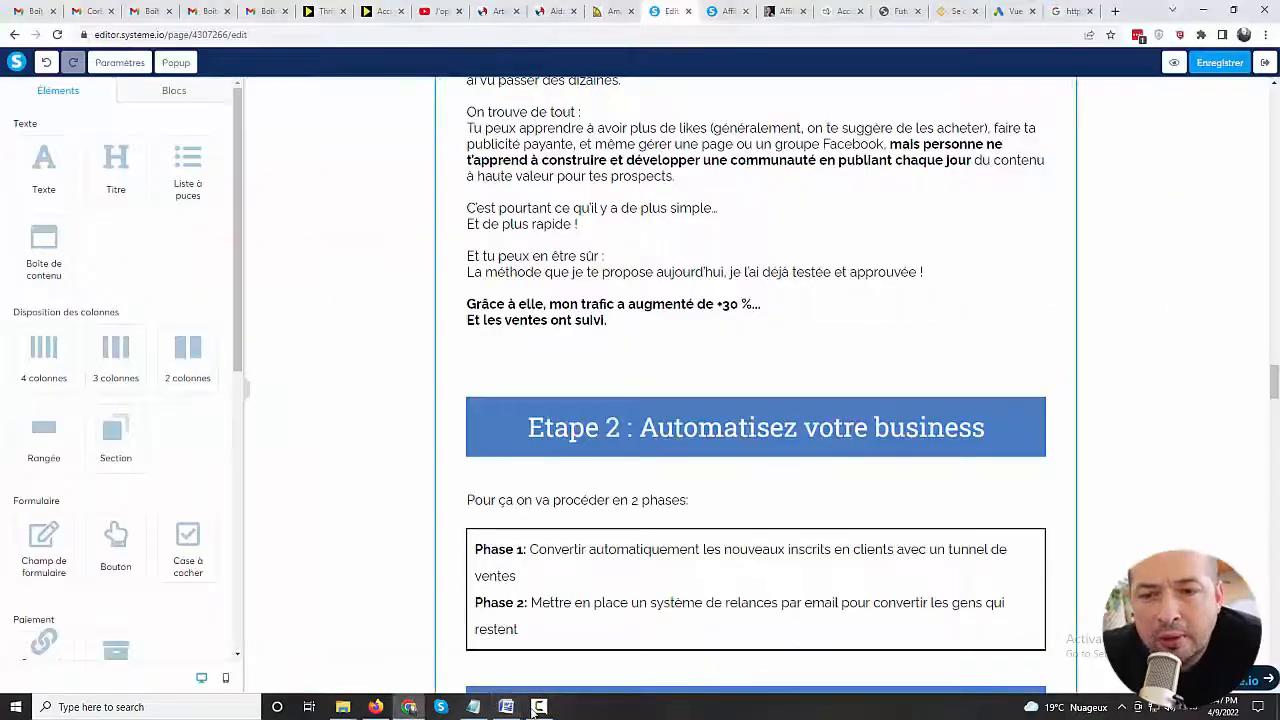
{"action": "left_click", "coordinate": [617, 424]}
{"action": "key", "text": "ctrl+a"}
{"action": "key", "text": "ctrl+v"}
{"action": "left_click_drag", "start_coordinate": [873, 426], "coordinate": [543, 414]}
{"action": "left_click", "coordinate": [194, 631]}
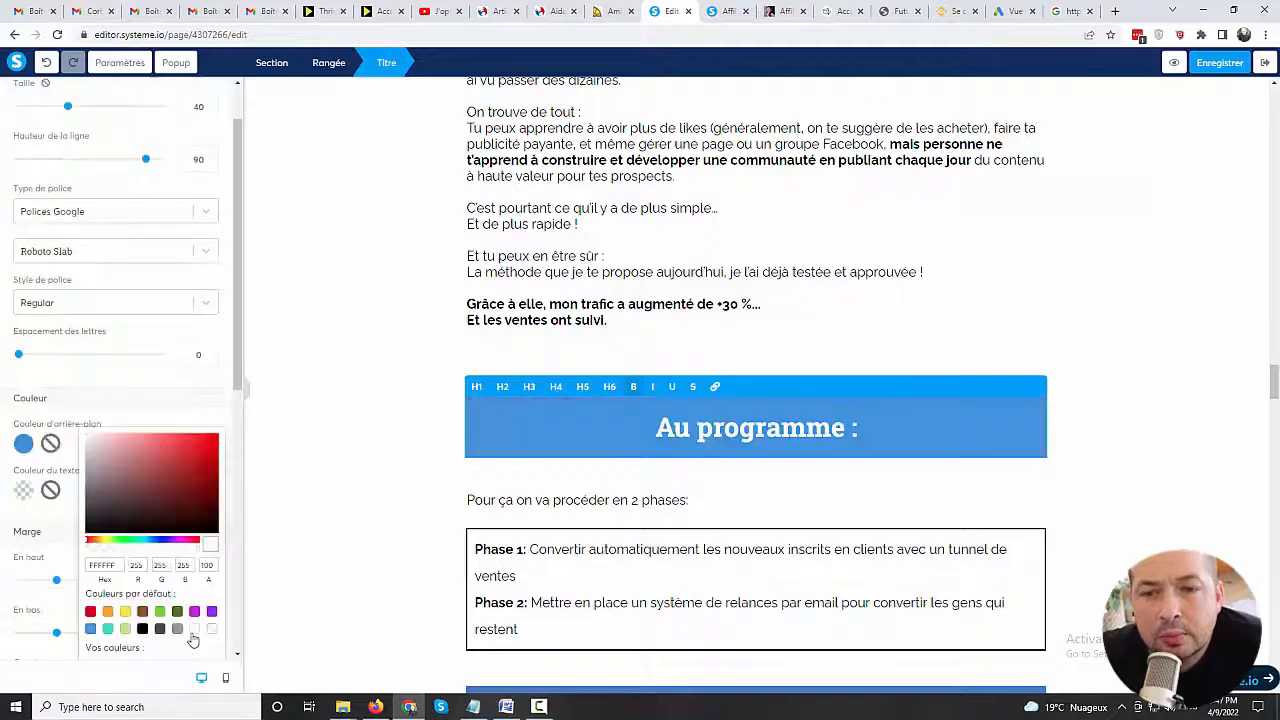
{"action": "left_click", "coordinate": [1245, 344]}
Step: Copy the 'Au programme' bullet list from the Word document
{"action": "left_click", "coordinate": [1241, 345]}
{"action": "left_click_drag", "start_coordinate": [1034, 494], "coordinate": [727, 248]}
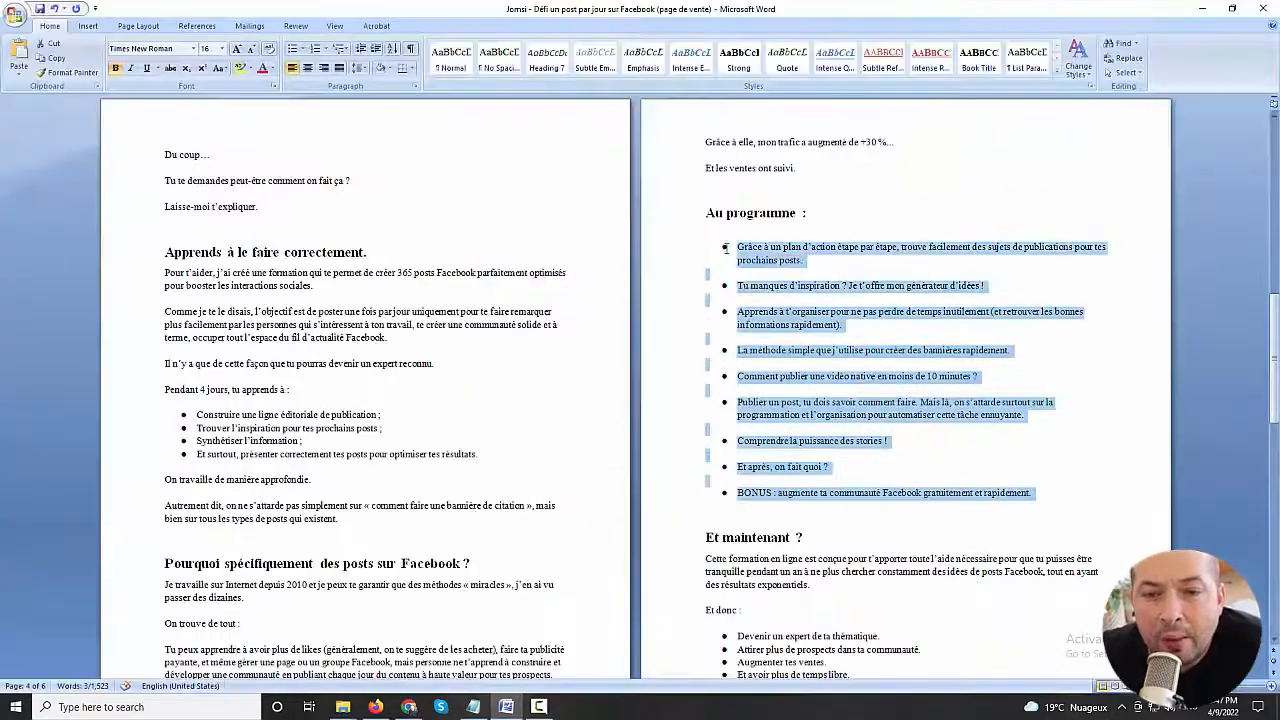
{"action": "right_click", "coordinate": [755, 255]}
{"action": "left_click", "coordinate": [781, 275]}
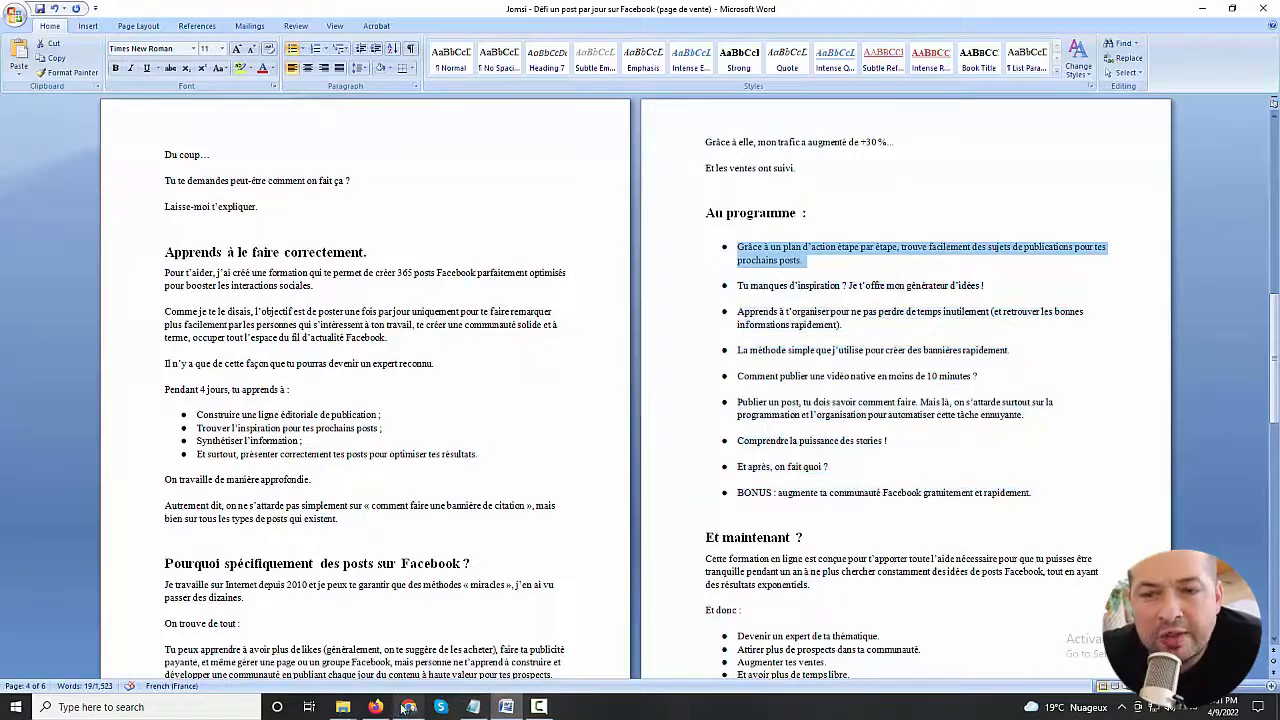
Step: Paste the Word bullet list over the programme bullets and remove the stray symbol before 'Grâce'
{"action": "left_click", "coordinate": [408, 707]}
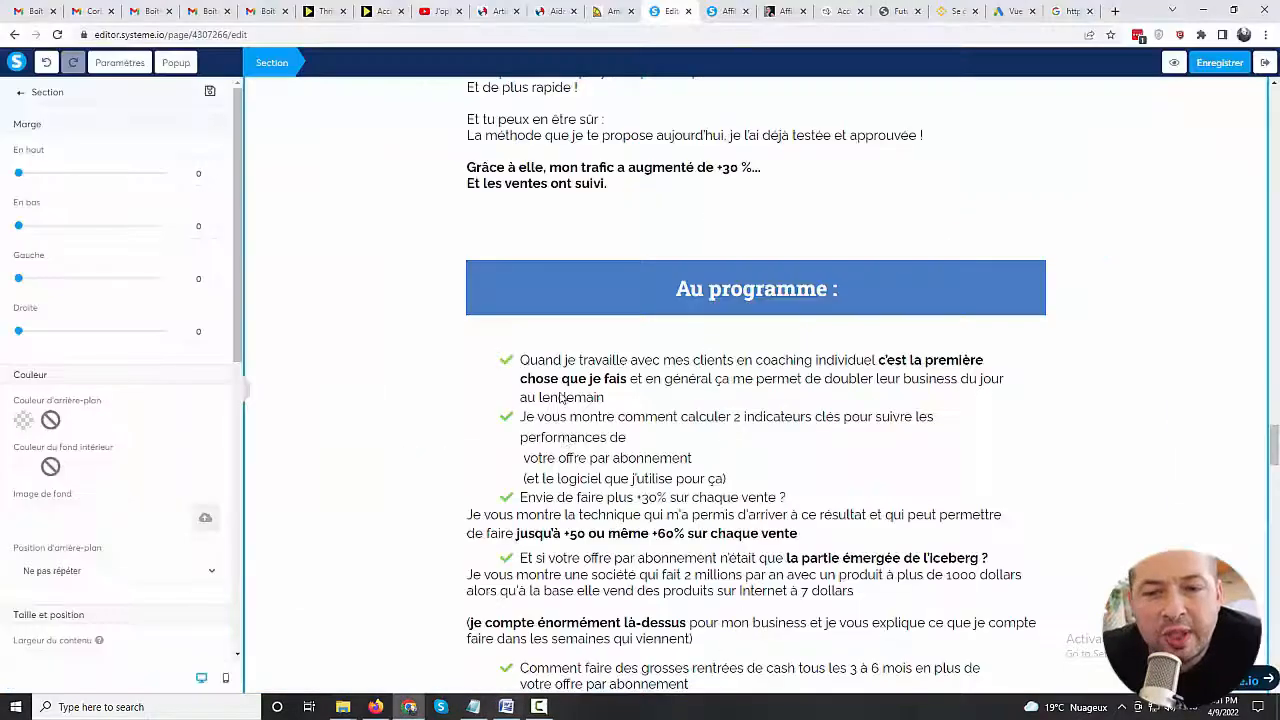
{"action": "left_click", "coordinate": [540, 362]}
{"action": "left_click_drag", "start_coordinate": [642, 396], "coordinate": [548, 360]}
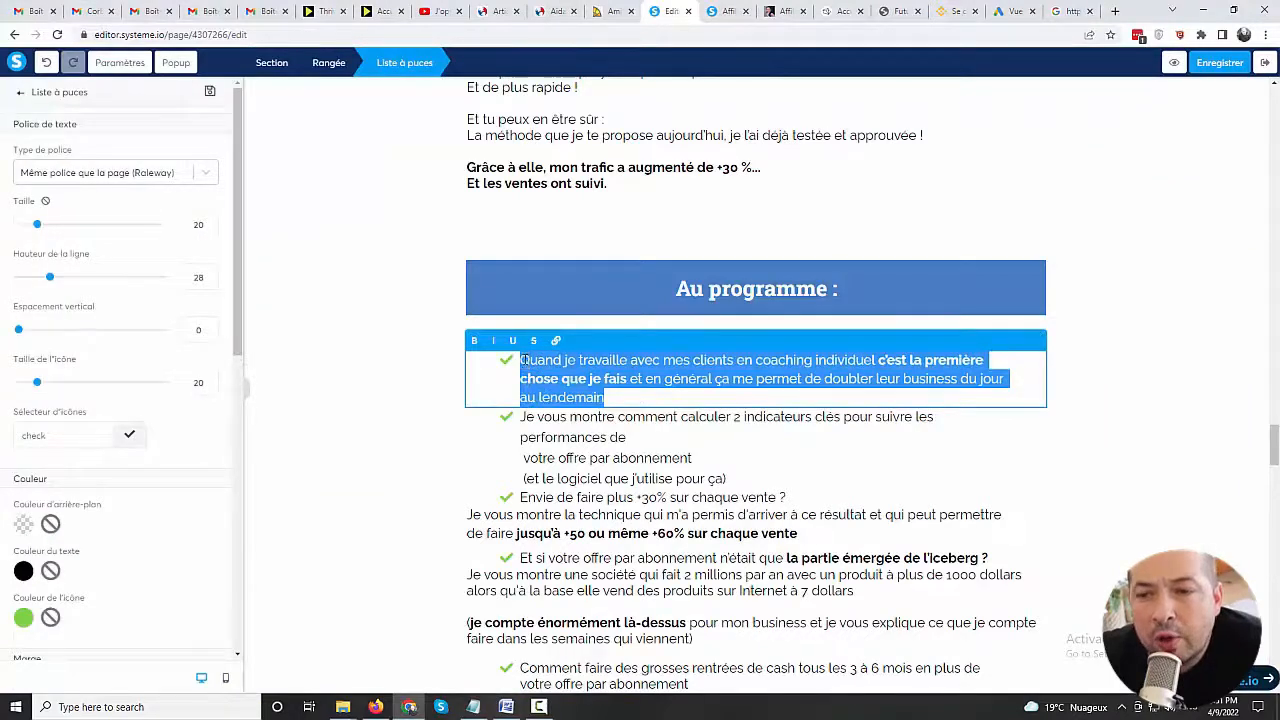
{"action": "key", "text": "ctrl+v"}
{"action": "type", "text": "."}
{"action": "key", "text": "BackSpace"}
{"action": "key", "text": "BackSpace"}
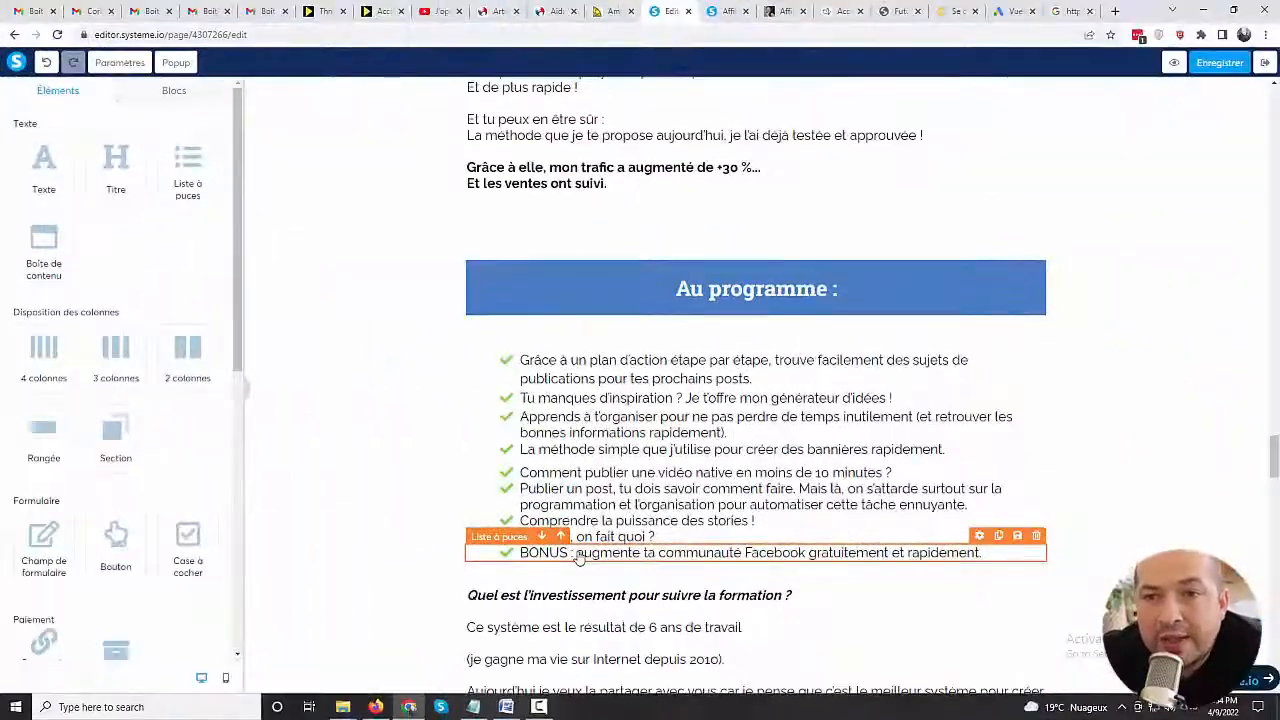
{"action": "left_click", "coordinate": [568, 552]}
{"action": "left_click", "coordinate": [1160, 320]}
Step: Delete the 'Quel est l'investissement' text block below the list
{"action": "scroll", "coordinate": [1157, 340], "scroll_direction": "down", "scroll_amount": 3}
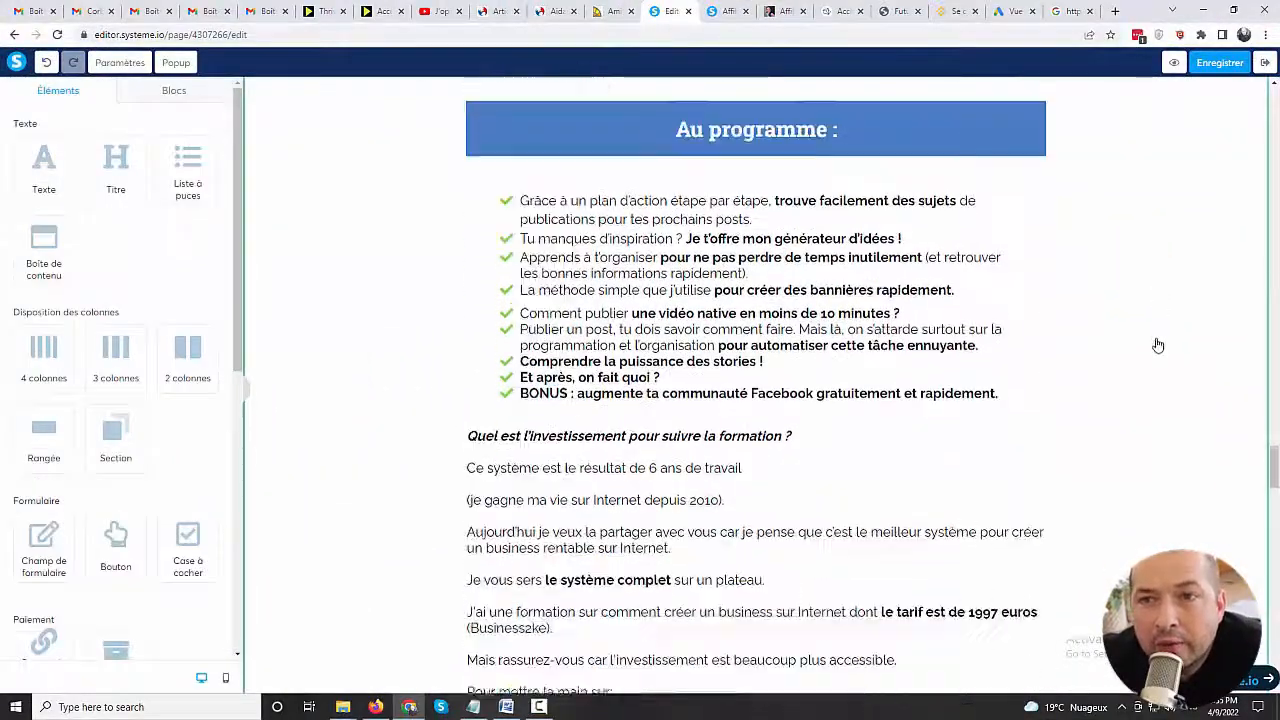
{"action": "left_click", "coordinate": [1036, 312]}
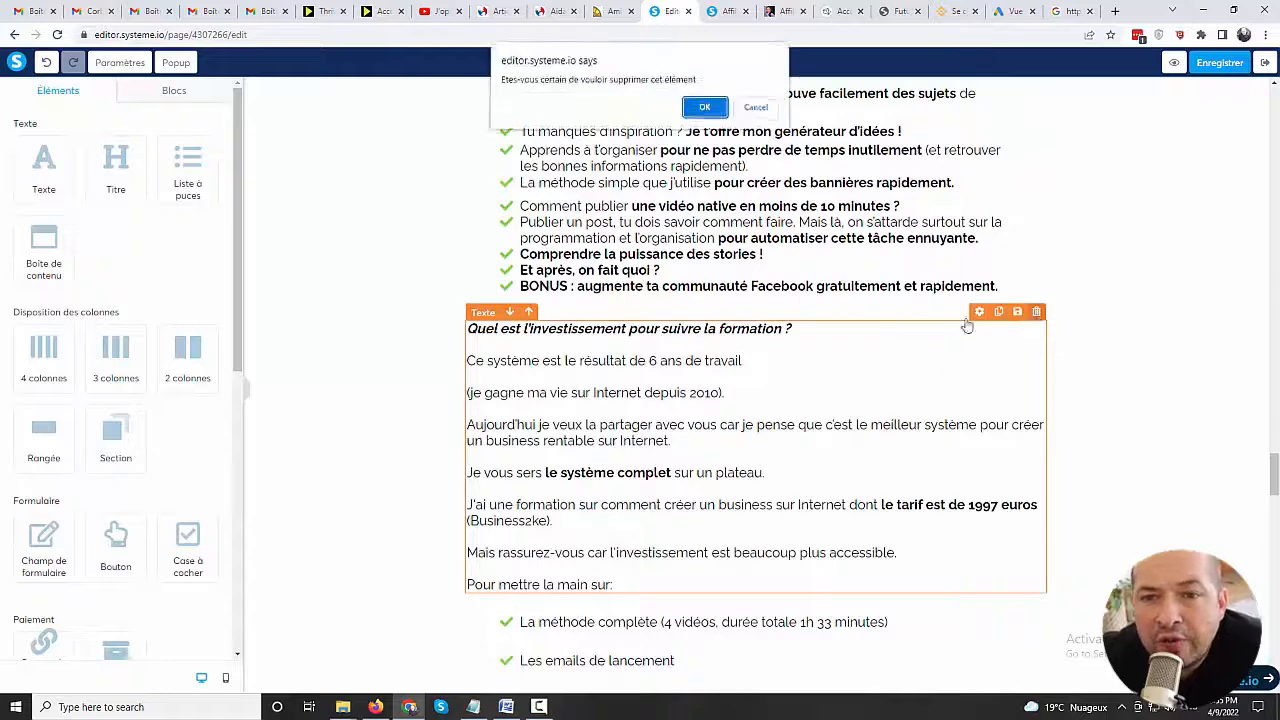
{"action": "left_click", "coordinate": [705, 110]}
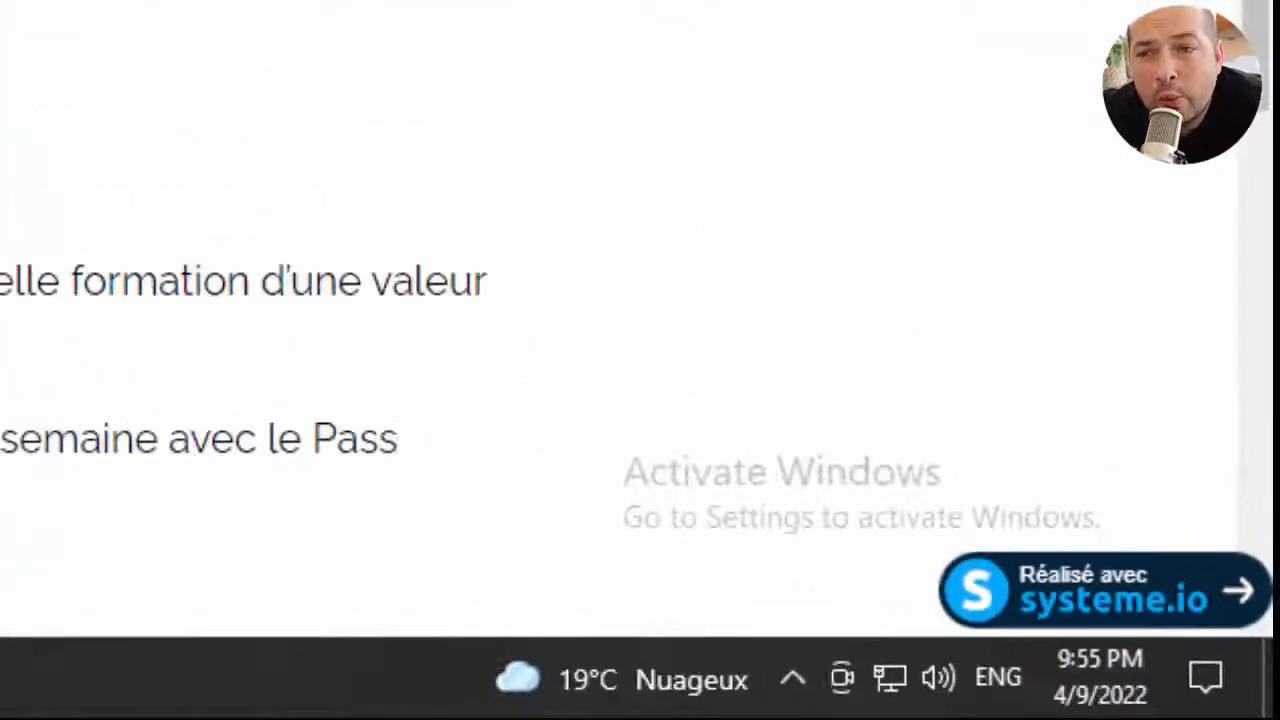
Step: Scroll through the Paramètres page-wide settings panel, then save the sales page
{"action": "left_click", "coordinate": [121, 71]}
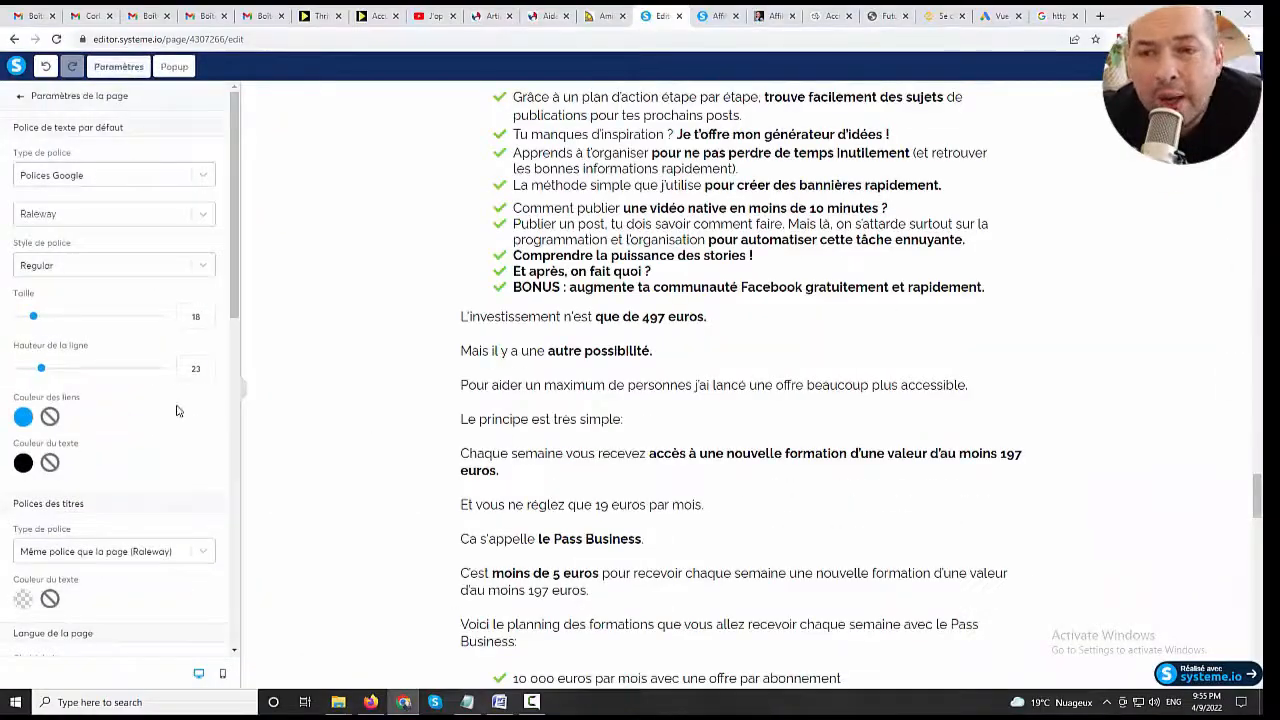
{"action": "scroll", "coordinate": [154, 439], "scroll_direction": "down", "scroll_amount": 4}
{"action": "scroll", "coordinate": [154, 439], "scroll_direction": "down", "scroll_amount": 4}
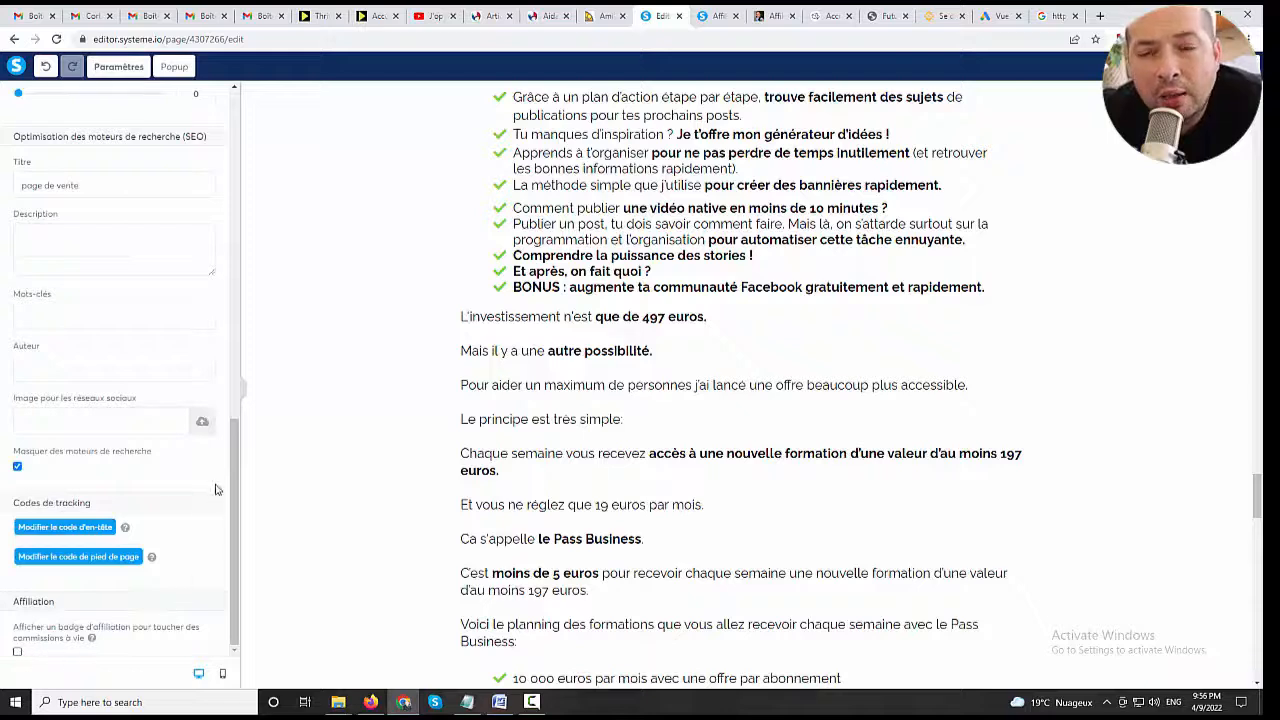
{"action": "scroll", "coordinate": [205, 430], "scroll_direction": "up", "scroll_amount": 10}
{"action": "left_click", "coordinate": [1200, 67]}
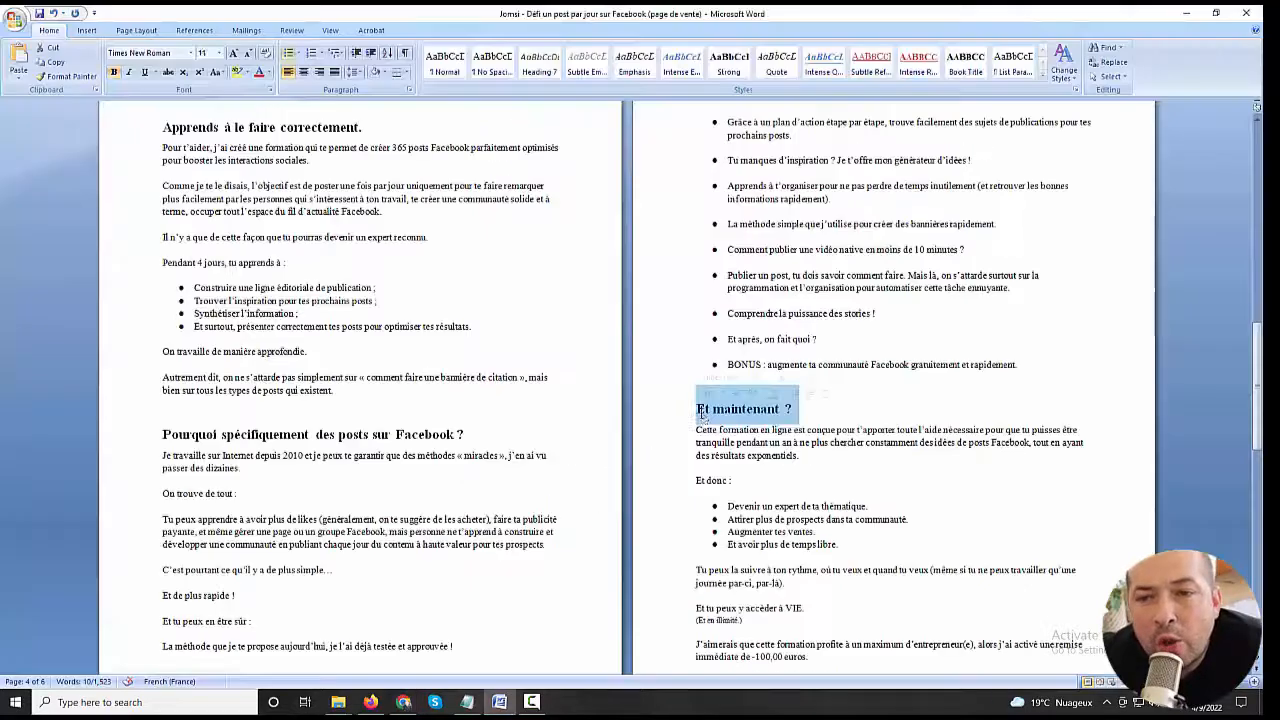
Step: Set the heading to 'Et maintenant ?' in white text and trash the pricing row beneath it
{"action": "right_click", "coordinate": [708, 414]}
{"action": "left_click", "coordinate": [712, 437]}
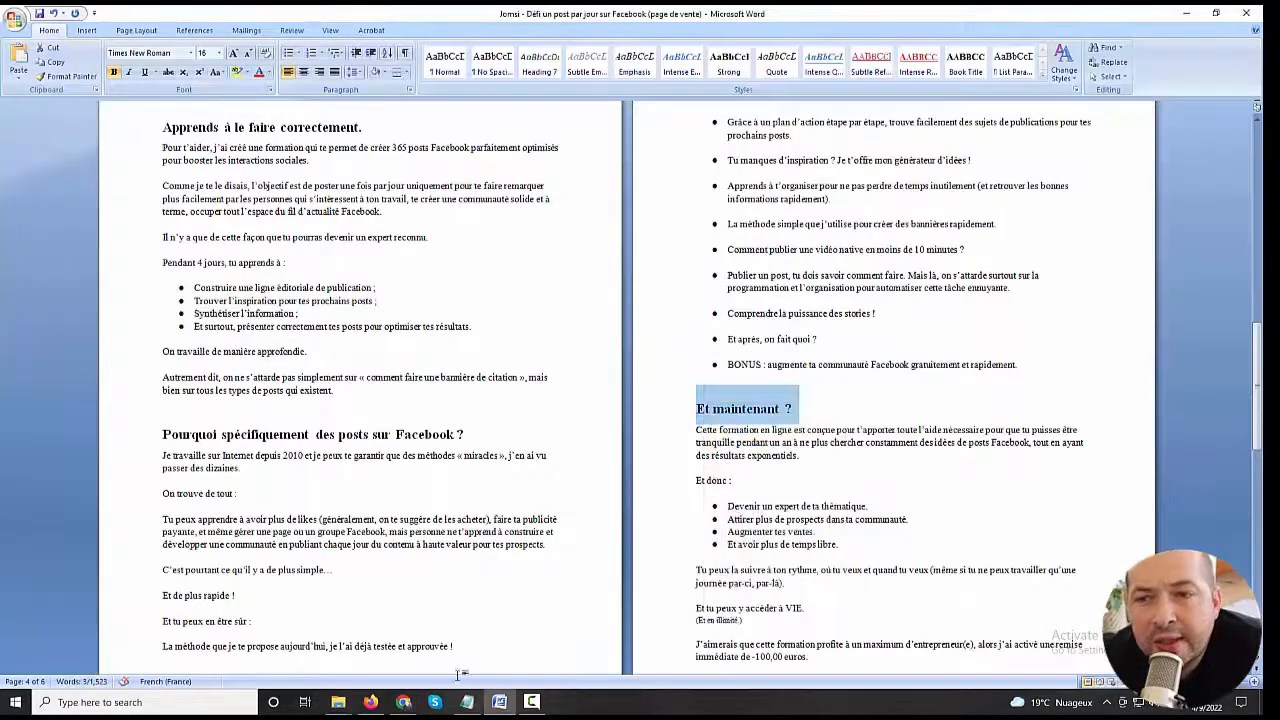
{"action": "left_click", "coordinate": [403, 702]}
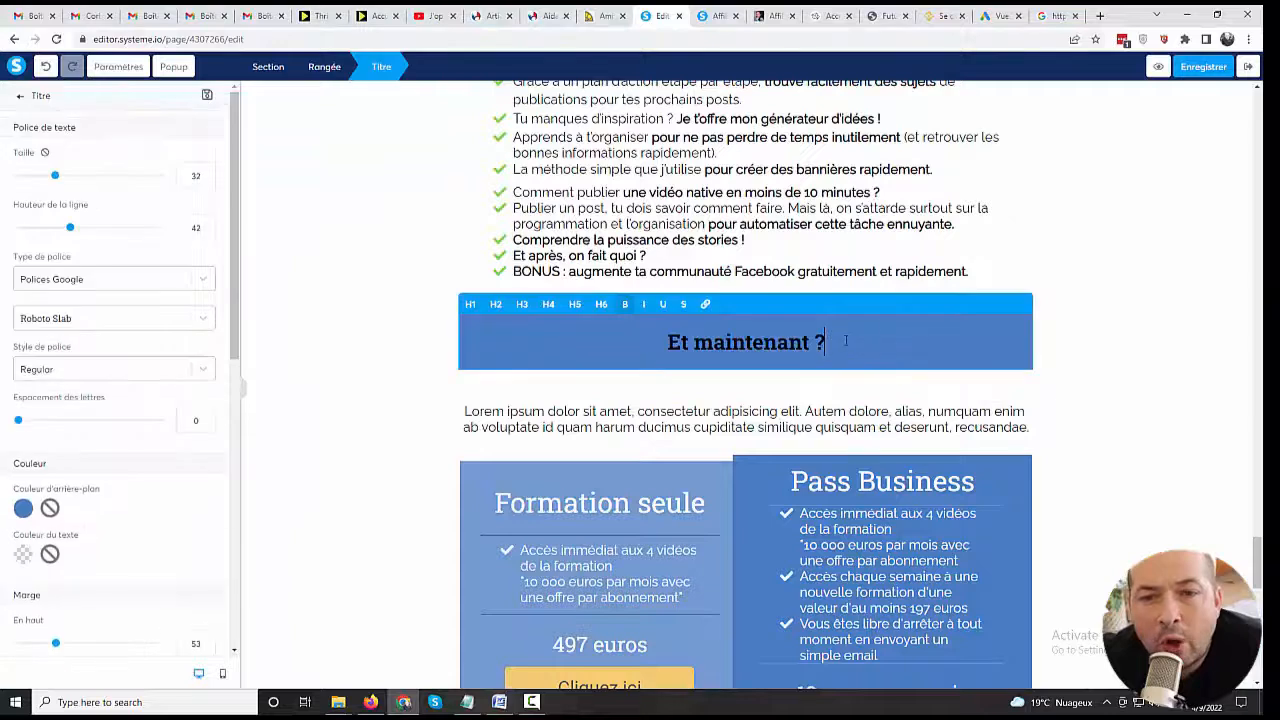
{"action": "left_click_drag", "start_coordinate": [841, 343], "coordinate": [643, 343]}
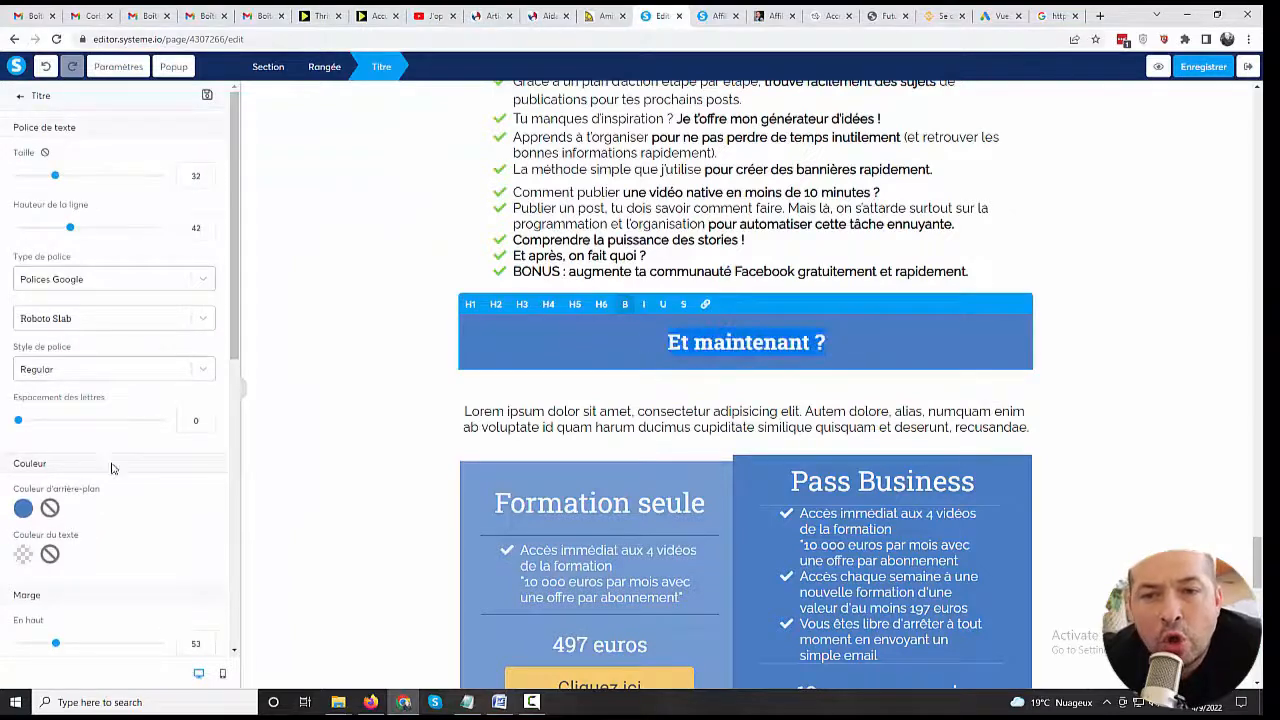
{"action": "left_click", "coordinate": [22, 554]}
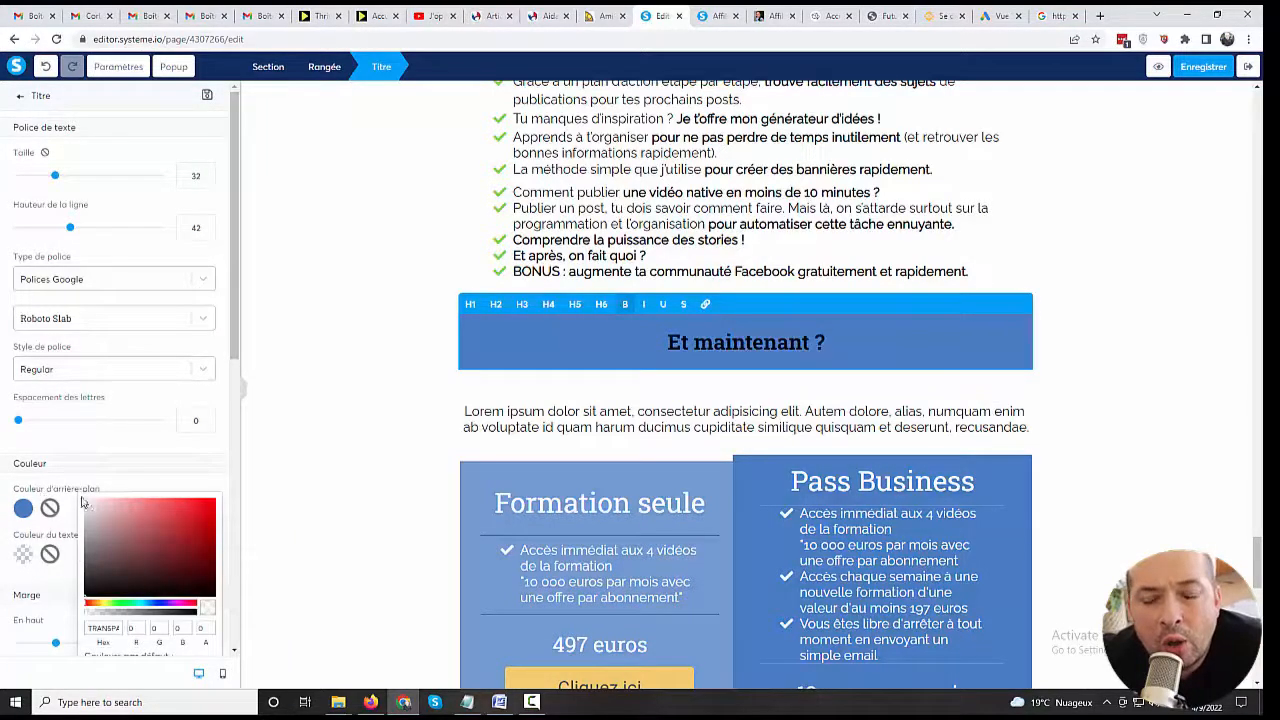
{"action": "left_click_drag", "start_coordinate": [83, 503], "coordinate": [93, 503]}
{"action": "left_click", "coordinate": [95, 514]}
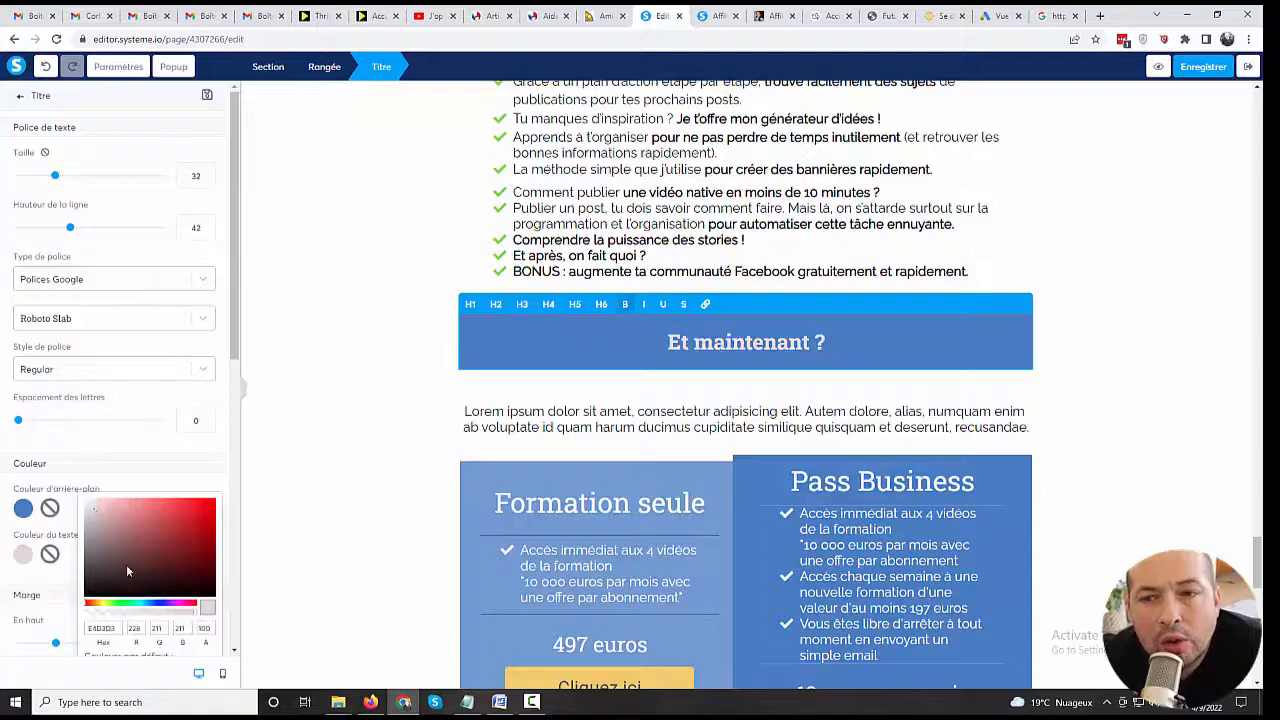
{"action": "scroll", "coordinate": [132, 575], "scroll_direction": "down", "scroll_amount": 2}
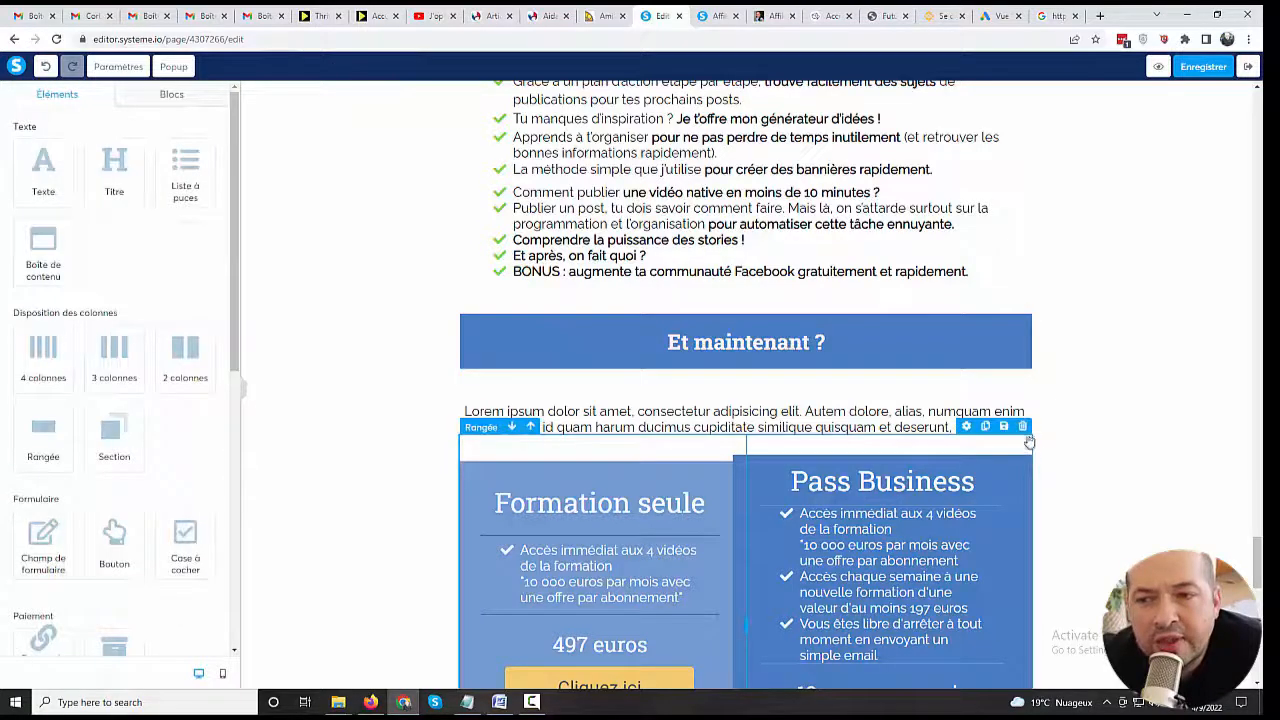
{"action": "left_click", "coordinate": [1022, 426]}
Step: Confirm removal of the pricing row and copy the 'Et maintenant ?' passage from Word
{"action": "left_click", "coordinate": [694, 113]}
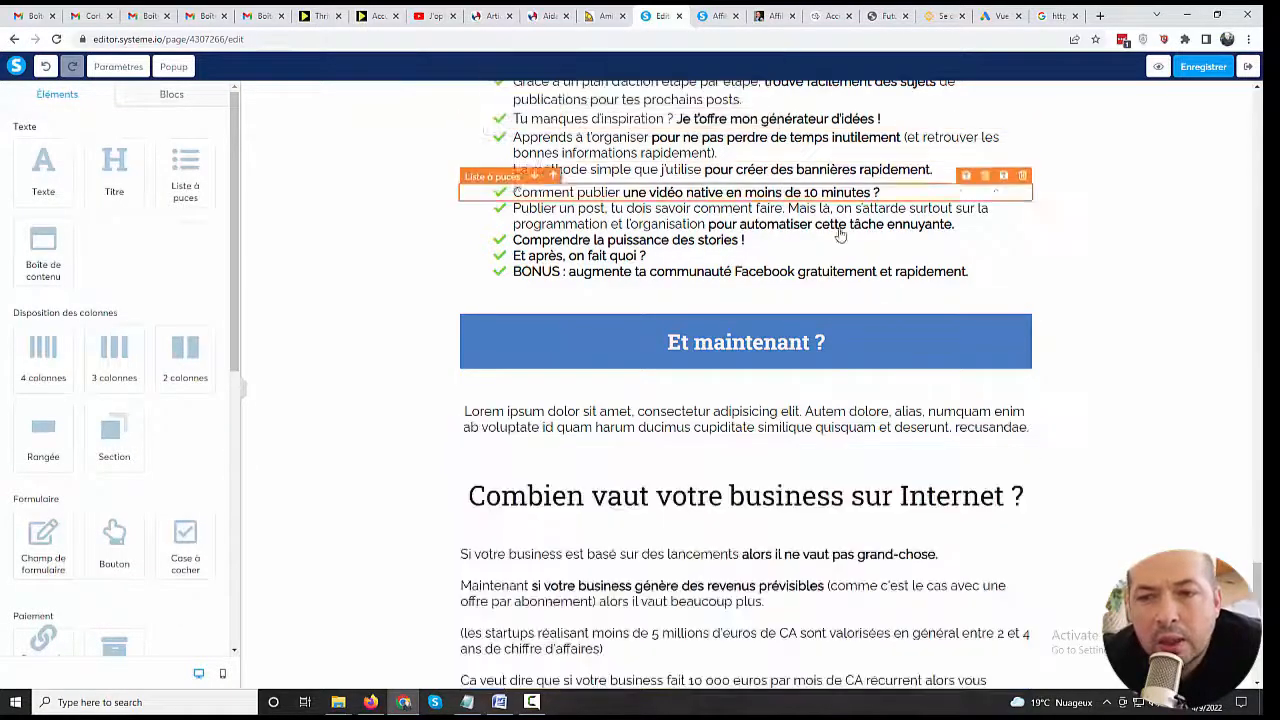
{"action": "key", "text": "alt+Tab"}
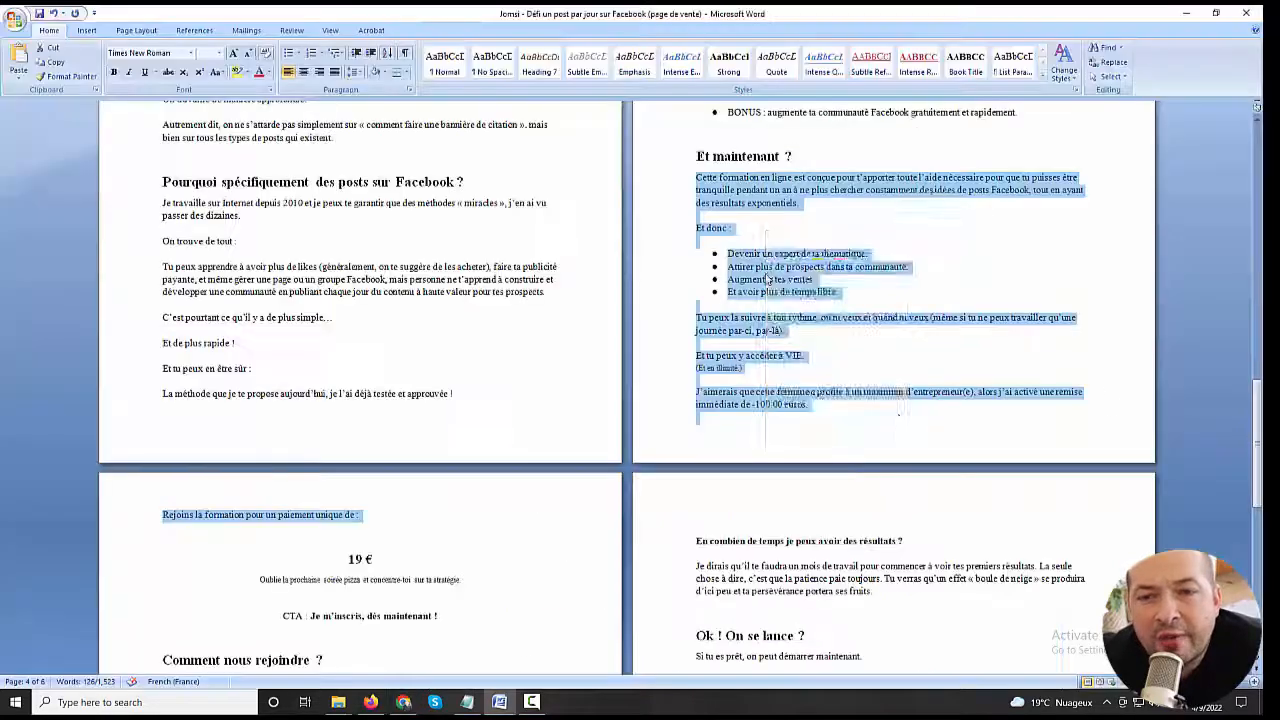
{"action": "right_click", "coordinate": [768, 274]}
{"action": "left_click", "coordinate": [808, 298]}
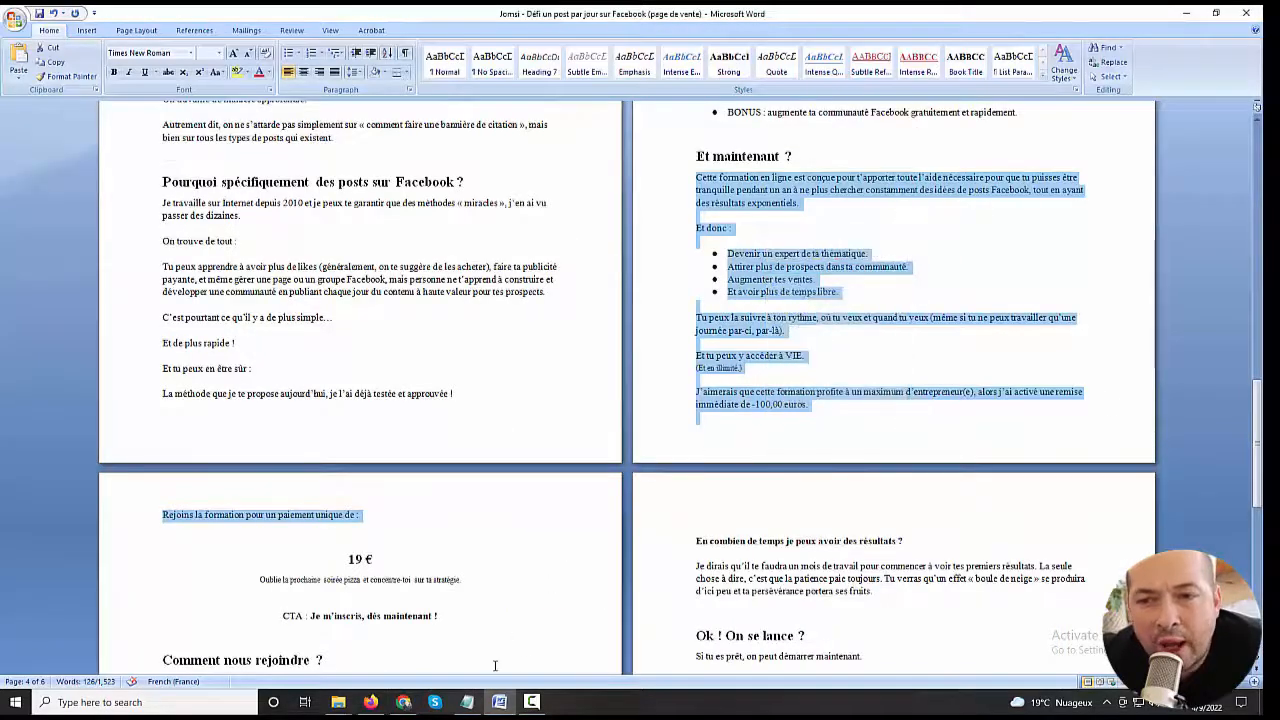
{"action": "key", "text": "alt+Tab"}
Step: Add a heading showing the 19 € price, enlarged and coloured blue
{"action": "left_click_drag", "start_coordinate": [140, 186], "coordinate": [829, 536]}
{"action": "left_click", "coordinate": [806, 531]}
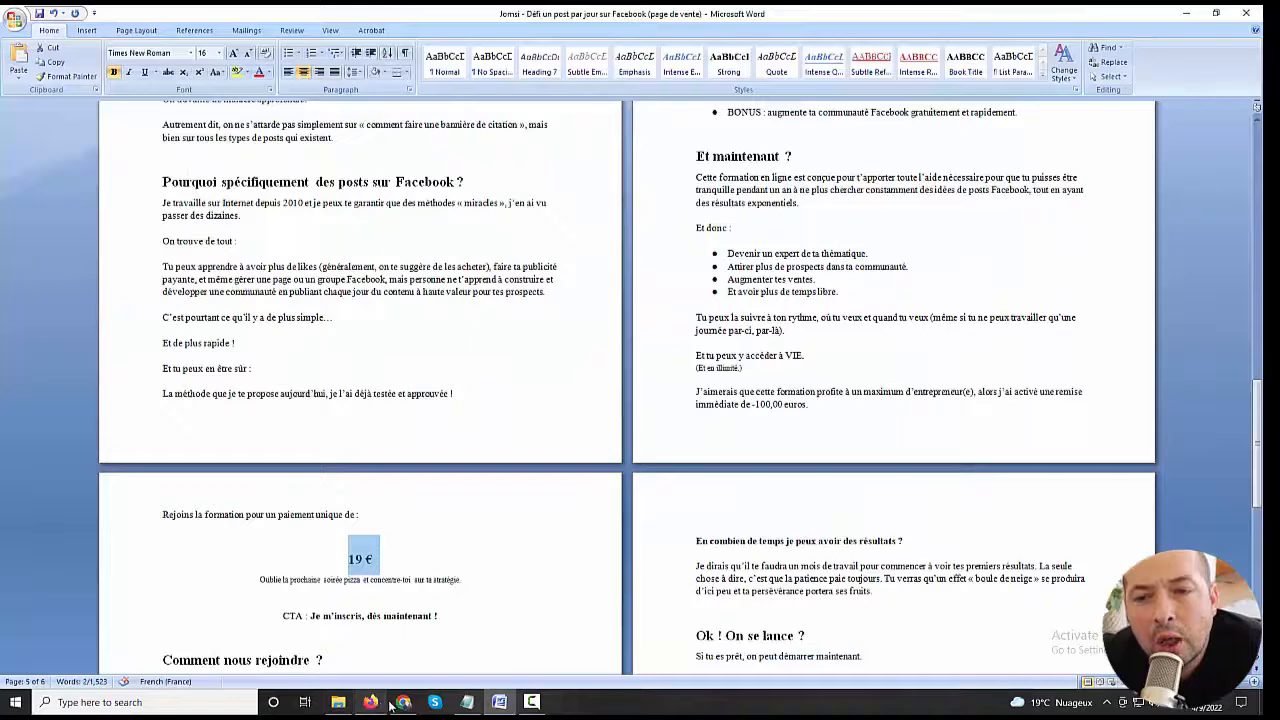
{"action": "left_click", "coordinate": [399, 702]}
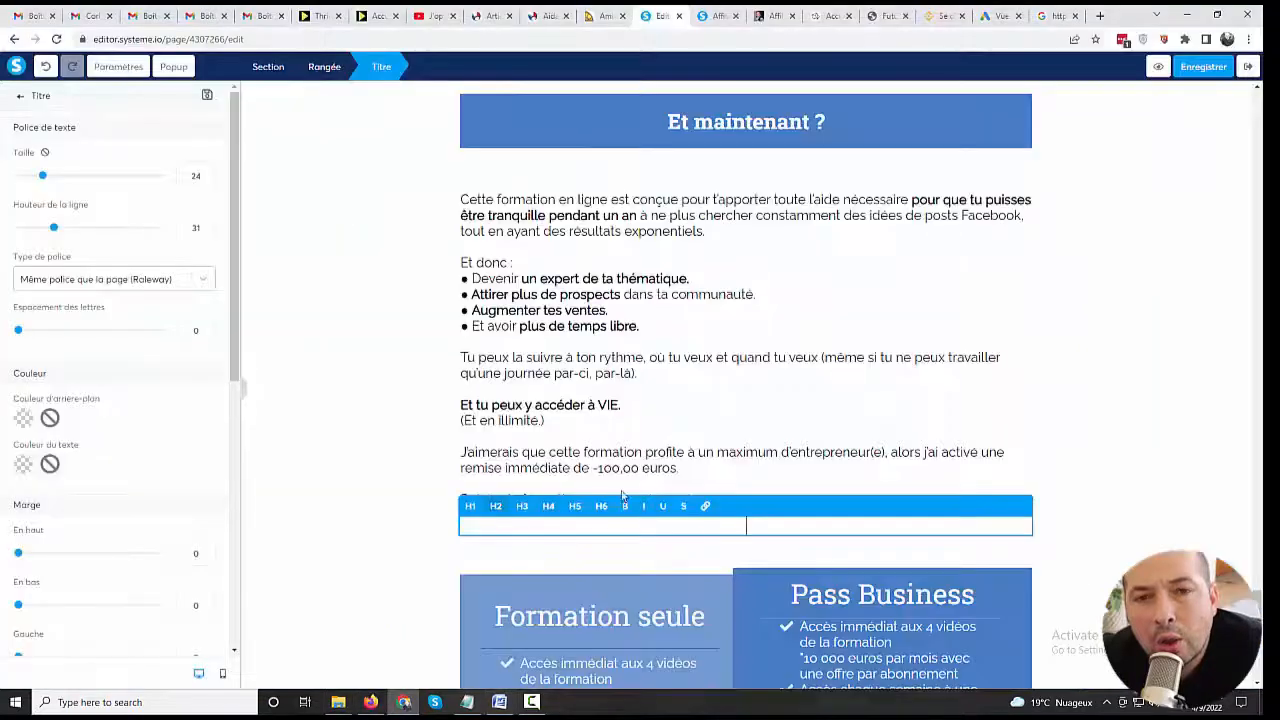
{"action": "key", "text": "ctrl+v"}
{"action": "left_click_drag", "start_coordinate": [763, 530], "coordinate": [684, 532]}
{"action": "left_click_drag", "start_coordinate": [43, 176], "coordinate": [74, 177]}
{"action": "left_click", "coordinate": [22, 463]}
{"action": "left_click", "coordinate": [90, 601]}
Step: Add a text block with the pizza tagline under the price, then a button below it
{"action": "left_click_drag", "start_coordinate": [49, 175], "coordinate": [663, 545]}
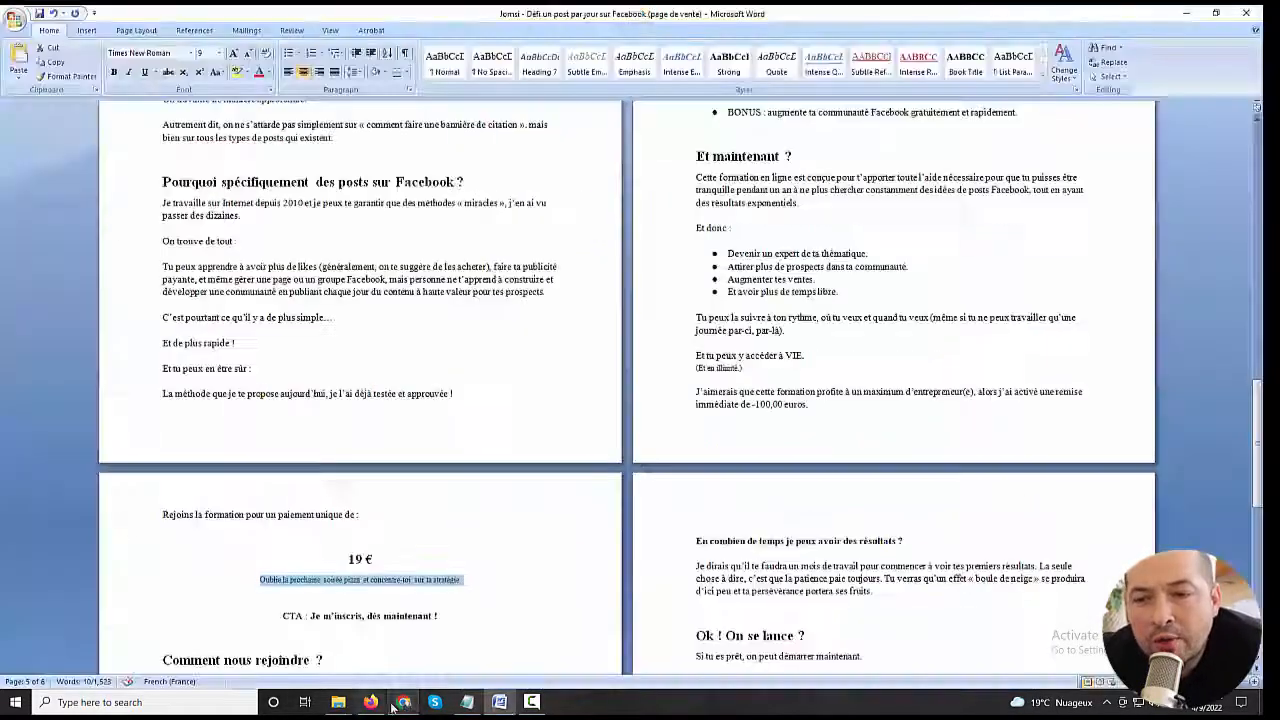
{"action": "left_click", "coordinate": [401, 702]}
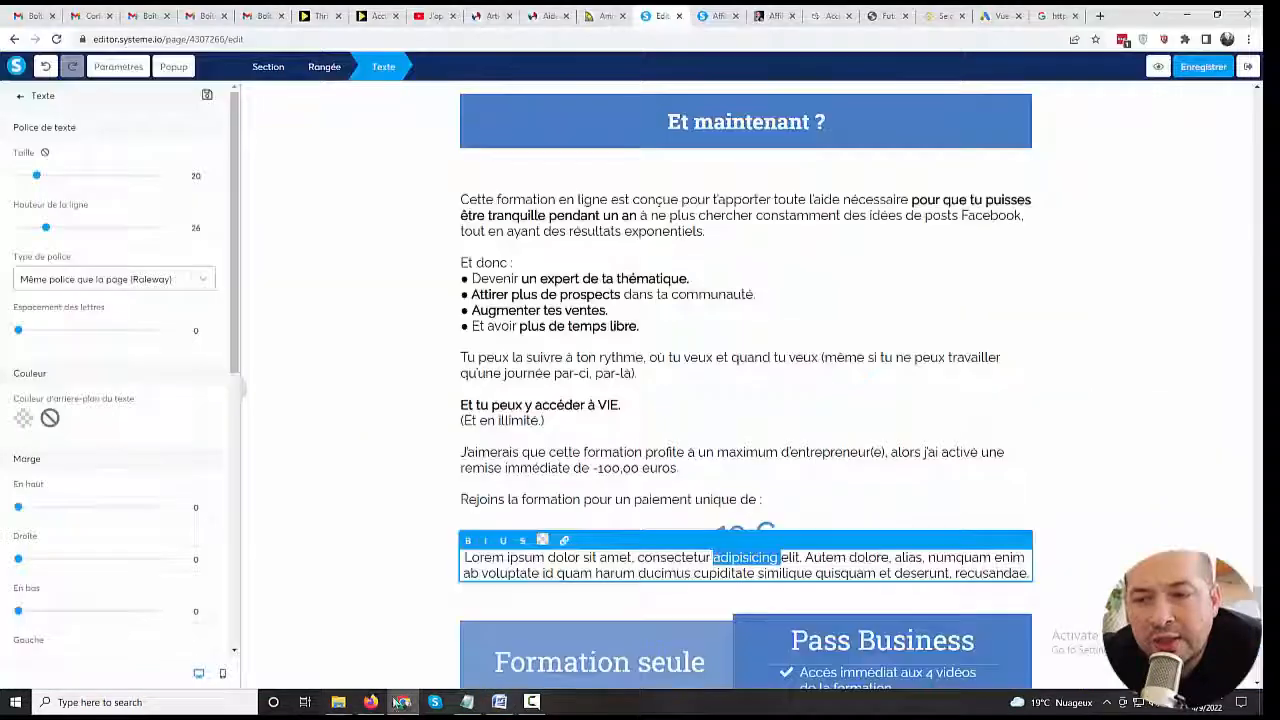
{"action": "left_click", "coordinate": [643, 573]}
{"action": "key", "text": "ctrl+a"}
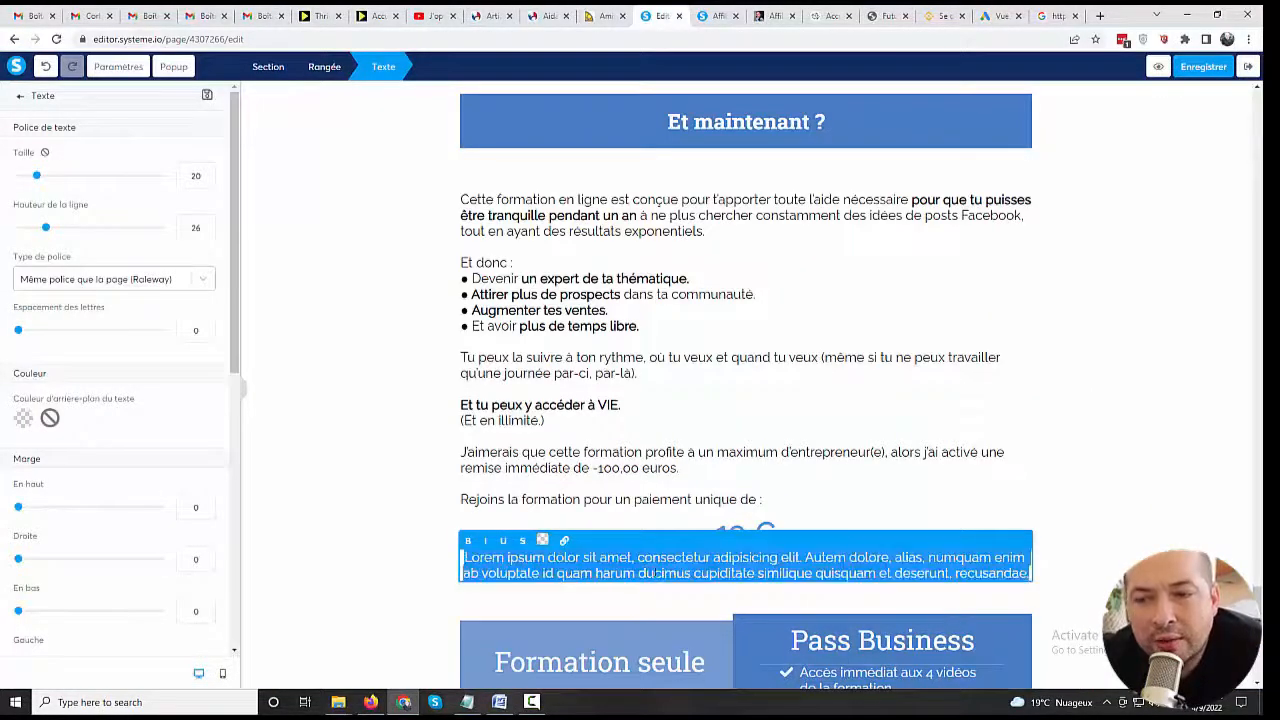
{"action": "key", "text": "ctrl+v"}
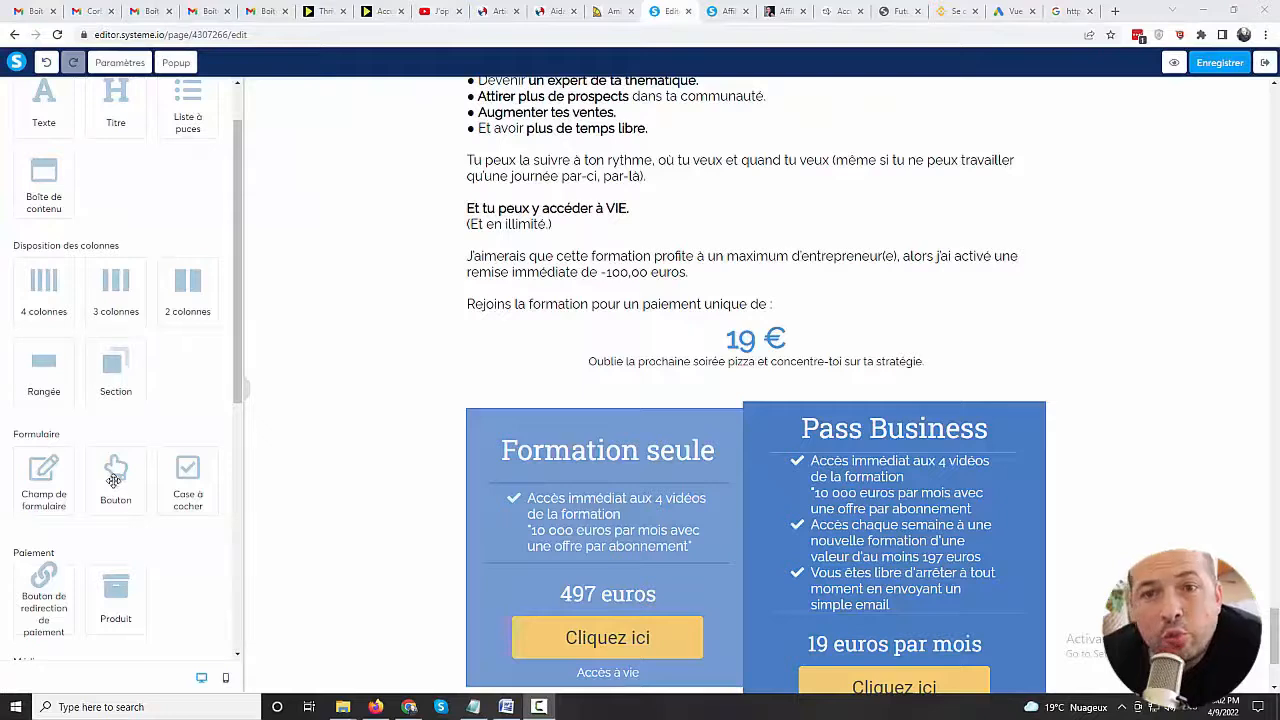
{"action": "left_click_drag", "start_coordinate": [114, 481], "coordinate": [682, 366]}
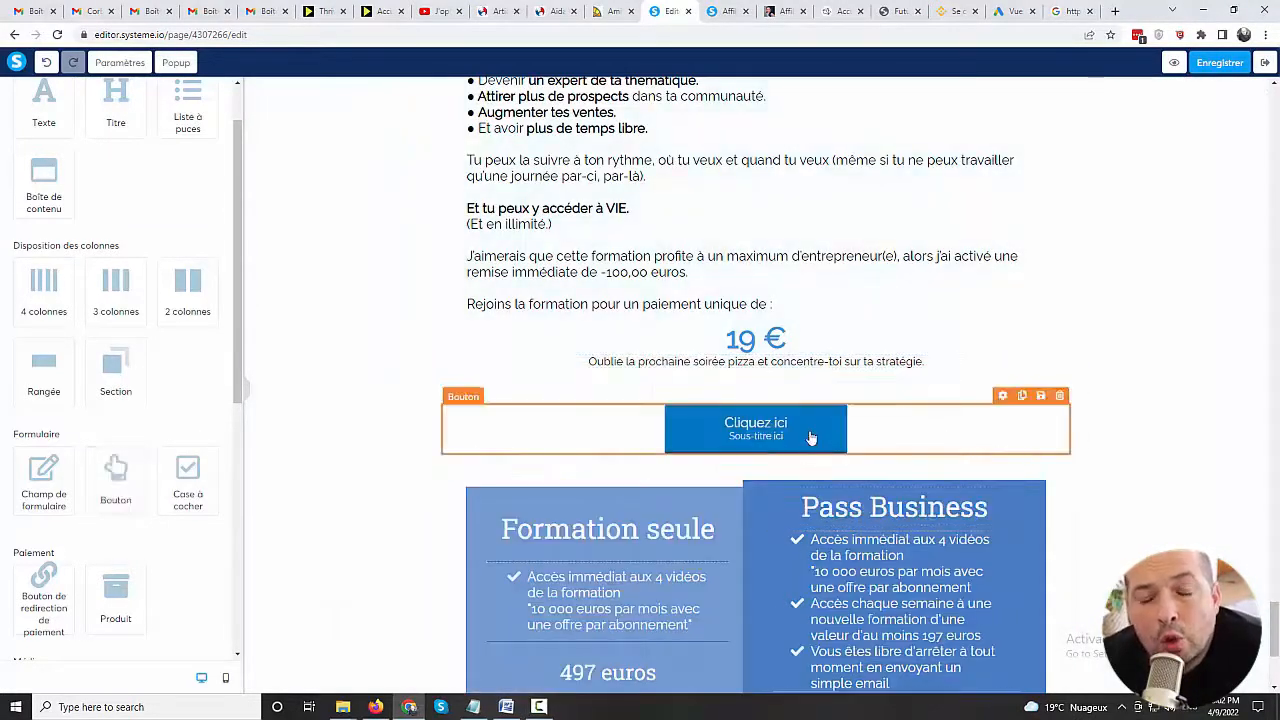
Step: Label the button 'Je m'inscris, dès maintenant !', clear its sub-text, set size 35, and save
{"action": "left_click", "coordinate": [506, 706]}
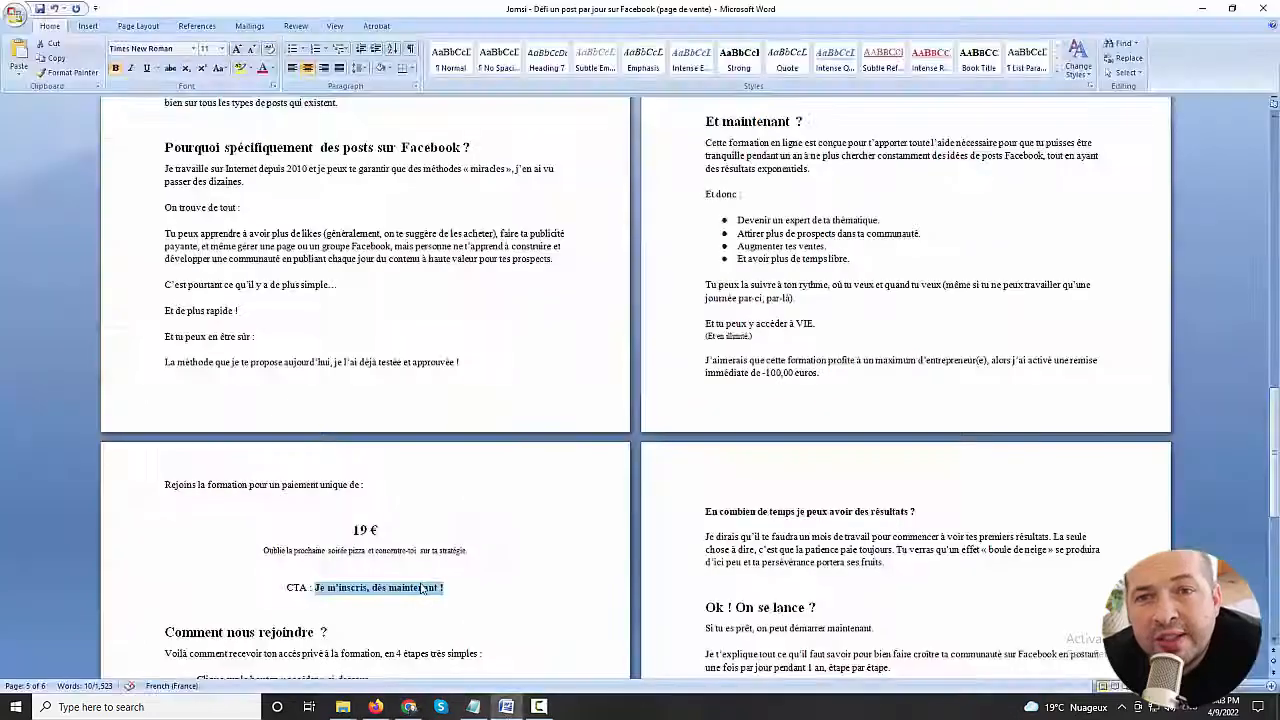
{"action": "left_click", "coordinate": [409, 706]}
{"action": "key", "text": "ctrl+v"}
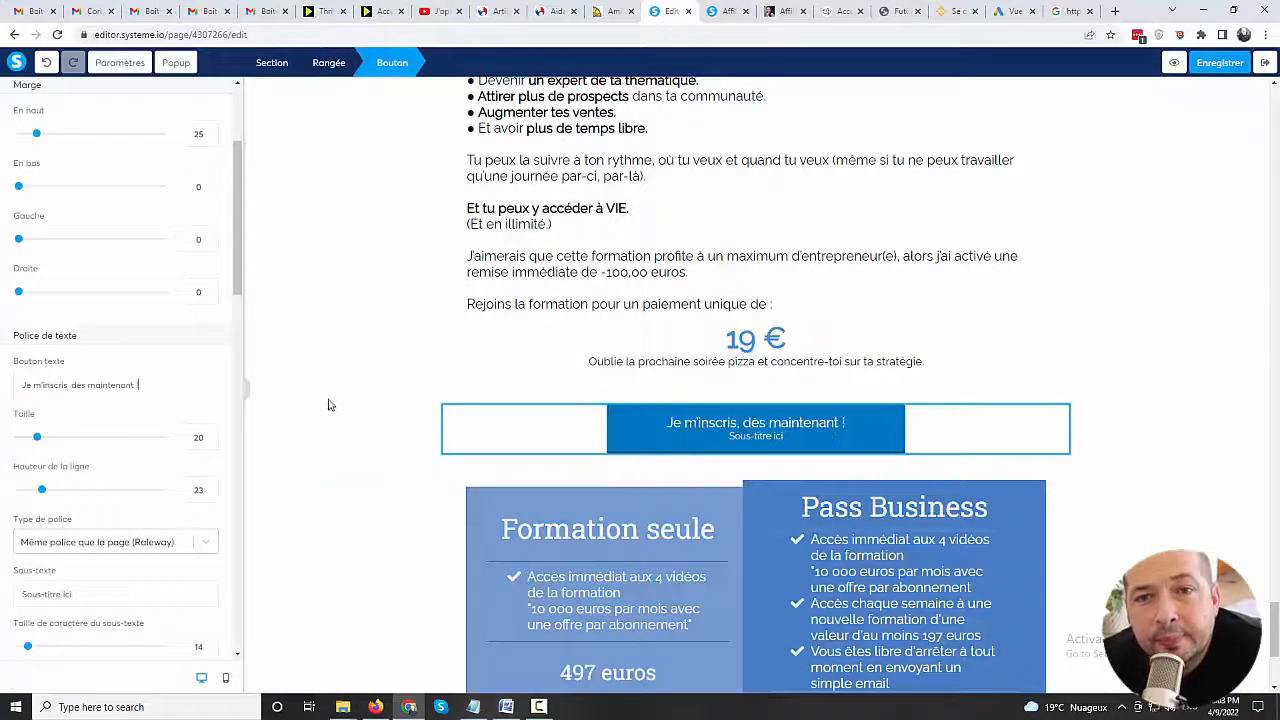
{"action": "scroll", "coordinate": [90, 500], "scroll_direction": "down", "scroll_amount": 1}
{"action": "left_click_drag", "start_coordinate": [88, 528], "coordinate": [18, 527]}
{"action": "key", "text": "BackSpace"}
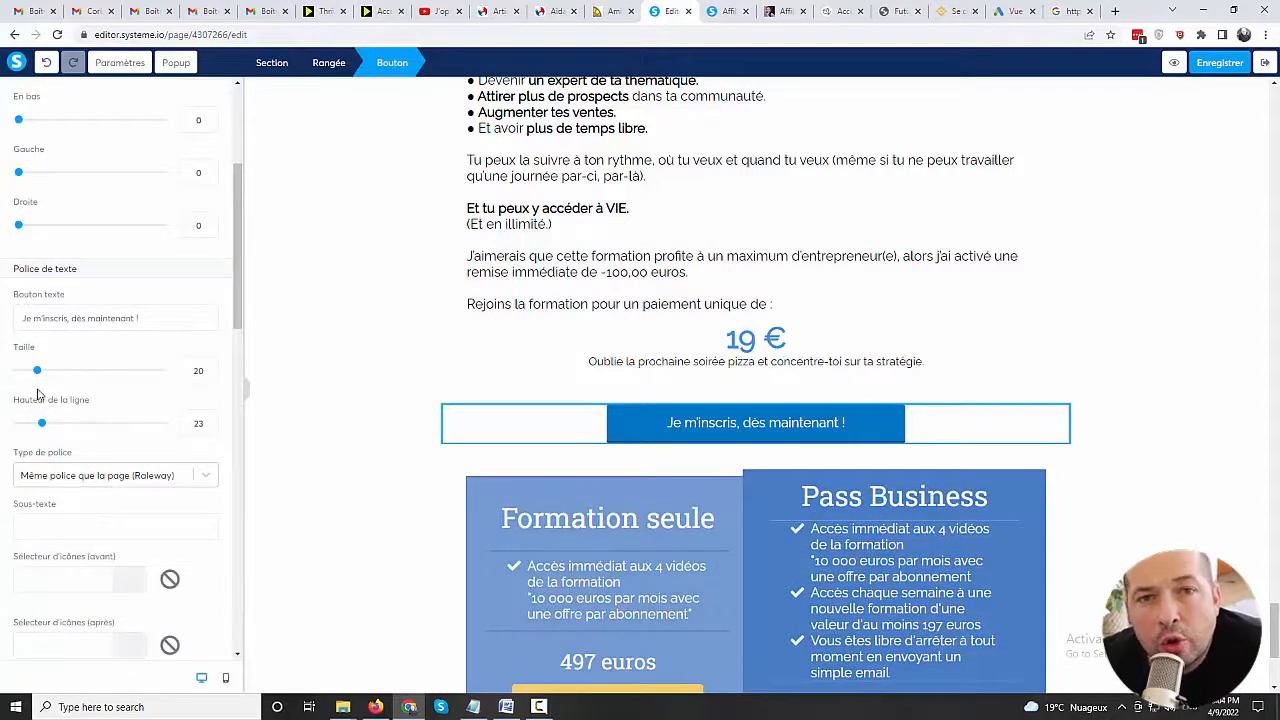
{"action": "left_click_drag", "start_coordinate": [42, 373], "coordinate": [61, 371]}
{"action": "left_click", "coordinate": [1208, 62]}
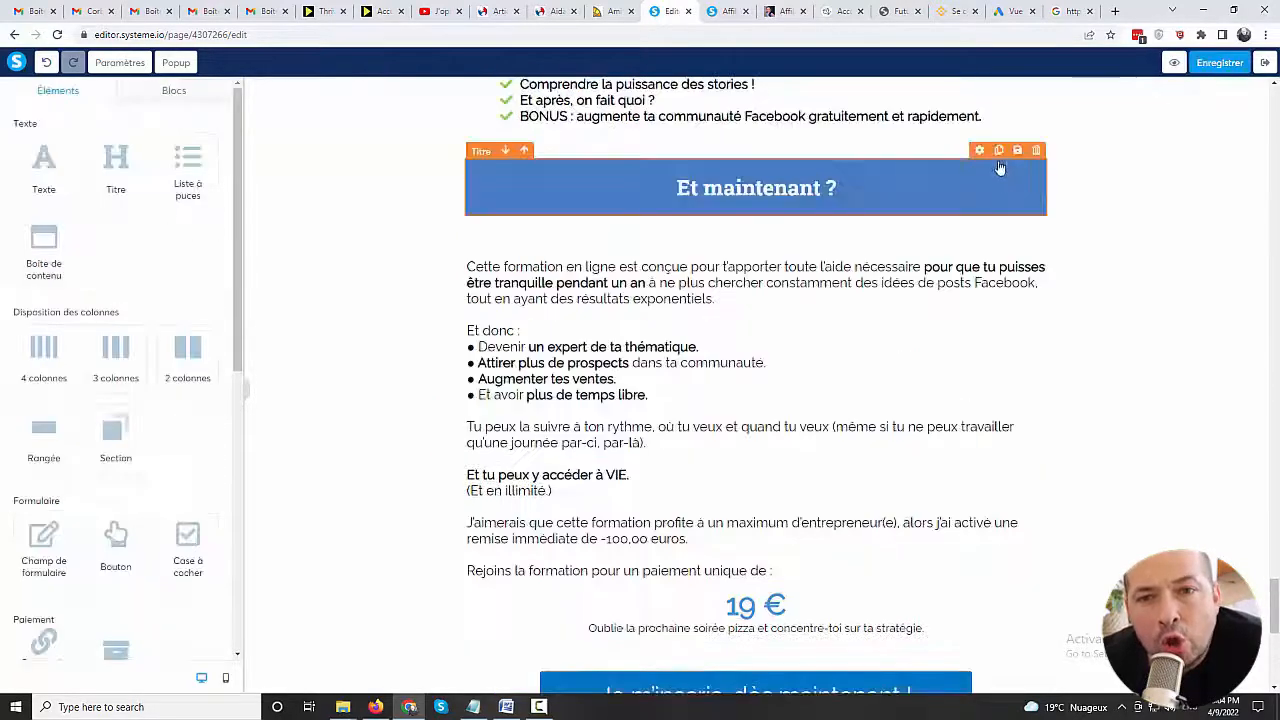
Step: Duplicate the 'Et maintenant ?' heading and move the copy below the Je m'inscris button
{"action": "left_click", "coordinate": [998, 150]}
{"action": "left_click", "coordinate": [505, 277]}
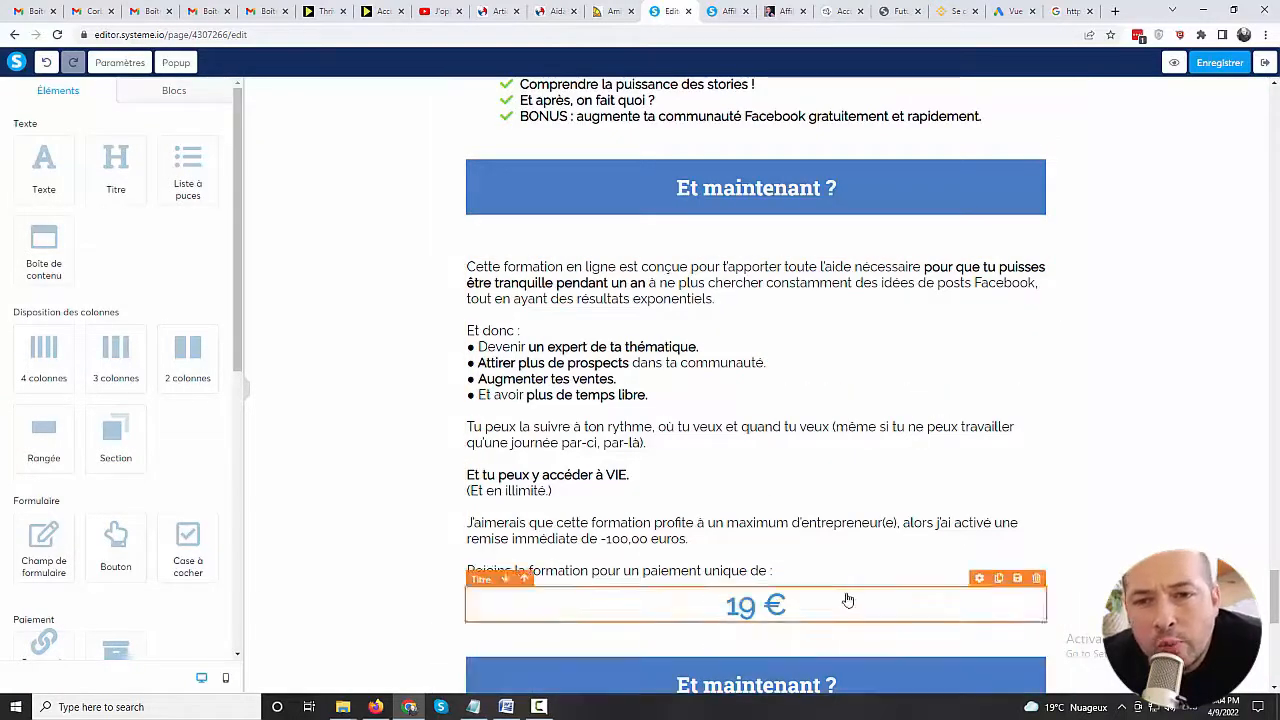
{"action": "scroll", "coordinate": [847, 600], "scroll_direction": "down", "scroll_amount": 3}
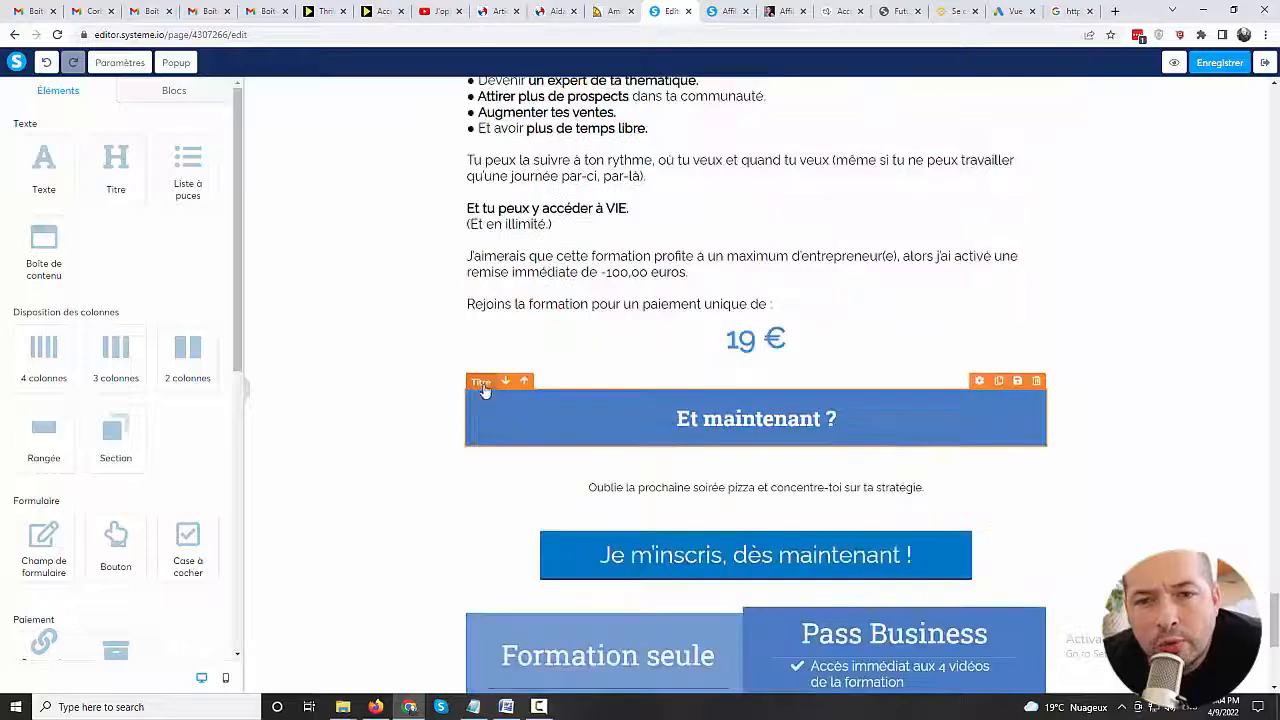
{"action": "left_click_drag", "start_coordinate": [502, 452], "coordinate": [473, 596]}
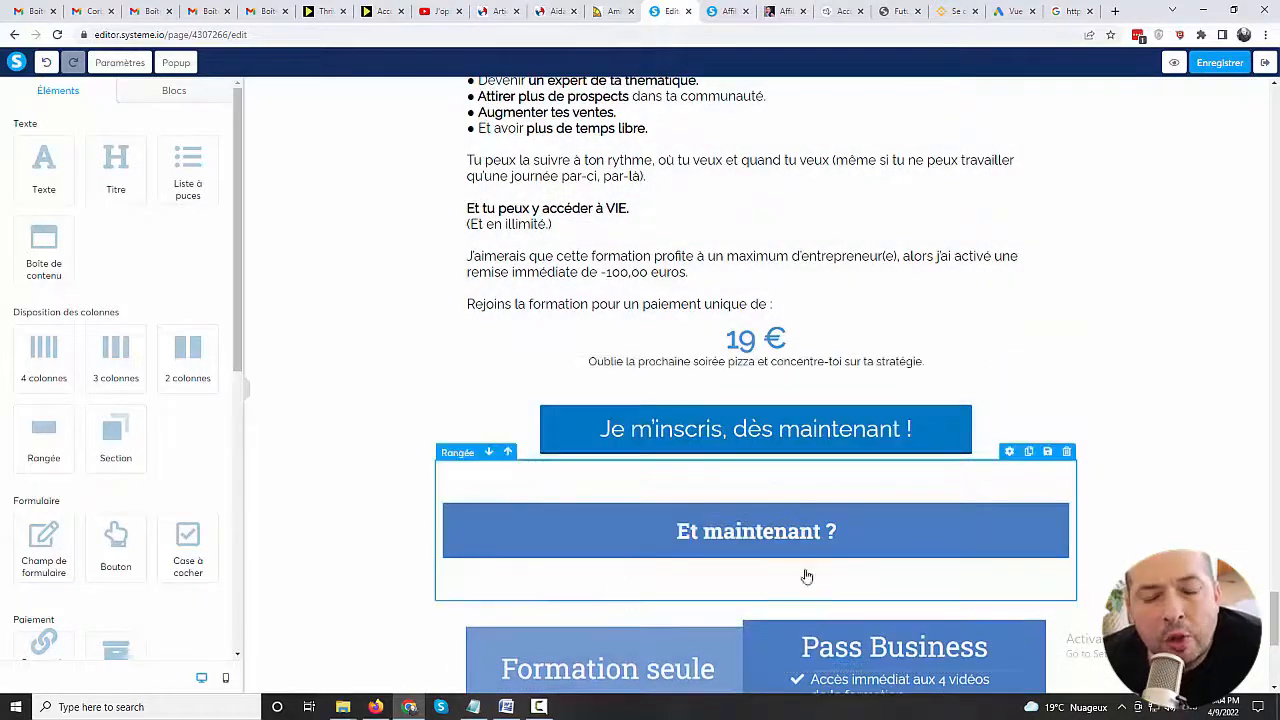
{"action": "left_click", "coordinate": [1201, 443]}
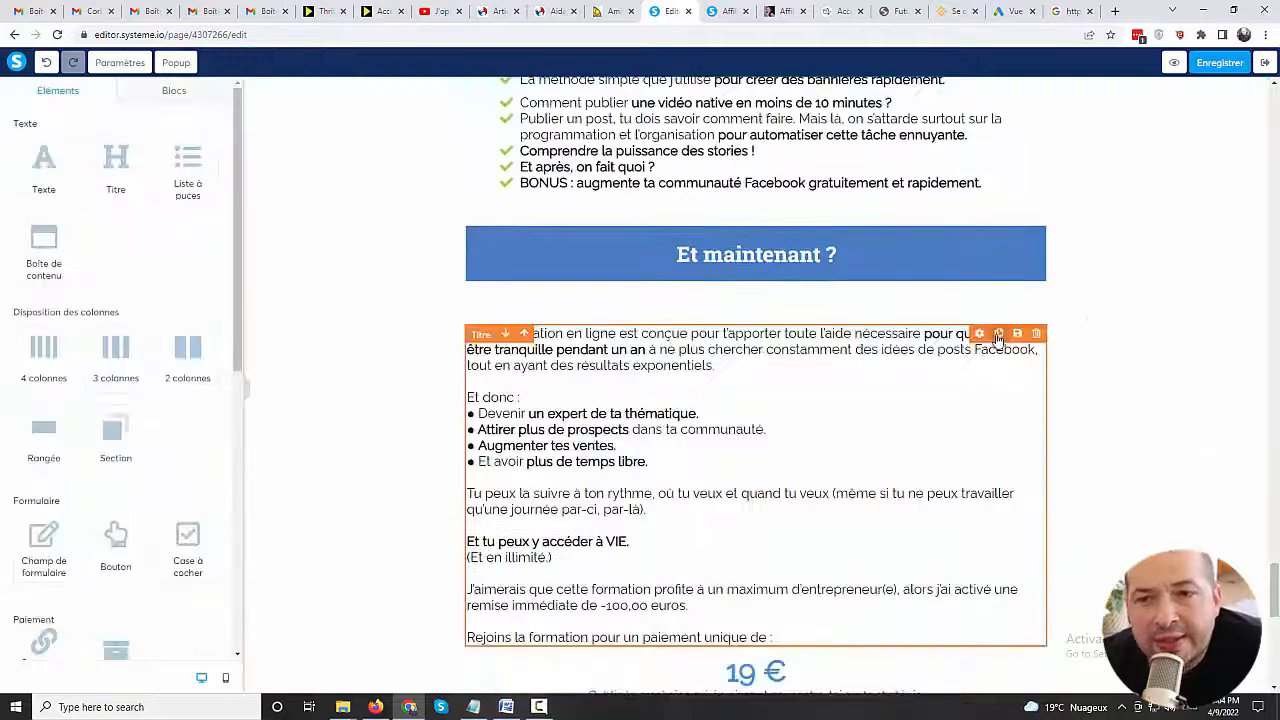
Step: Duplicate the section's text block and the Je m'inscris button under the new heading
{"action": "left_click", "coordinate": [998, 336]}
{"action": "scroll", "coordinate": [800, 464], "scroll_direction": "down", "scroll_amount": 4}
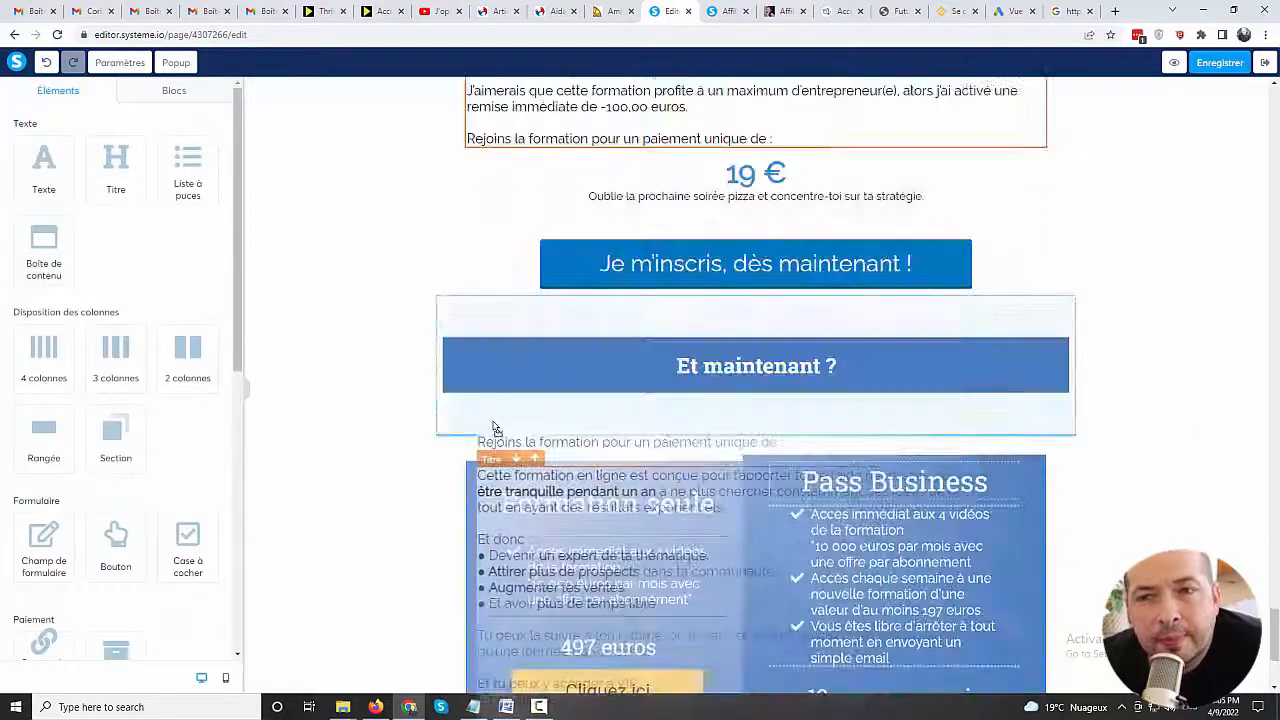
{"action": "left_click_drag", "start_coordinate": [494, 431], "coordinate": [497, 431]}
{"action": "scroll", "coordinate": [1137, 400], "scroll_direction": "up", "scroll_amount": 3}
{"action": "left_click", "coordinate": [1017, 163]}
{"action": "left_click_drag", "start_coordinate": [600, 237], "coordinate": [492, 306]}
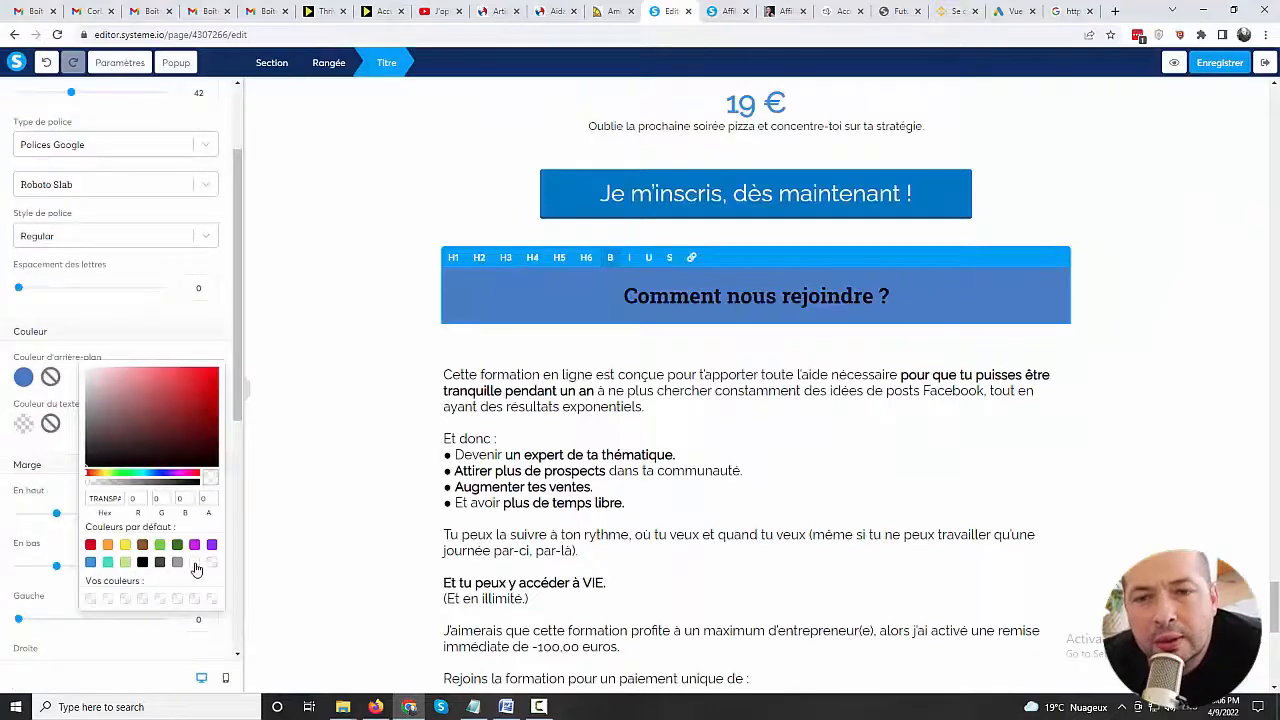
Step: Make the 'Comment nous rejoindre ?' heading white, paste the four-step list, and bold 'C'est tout.'
{"action": "left_click", "coordinate": [195, 564]}
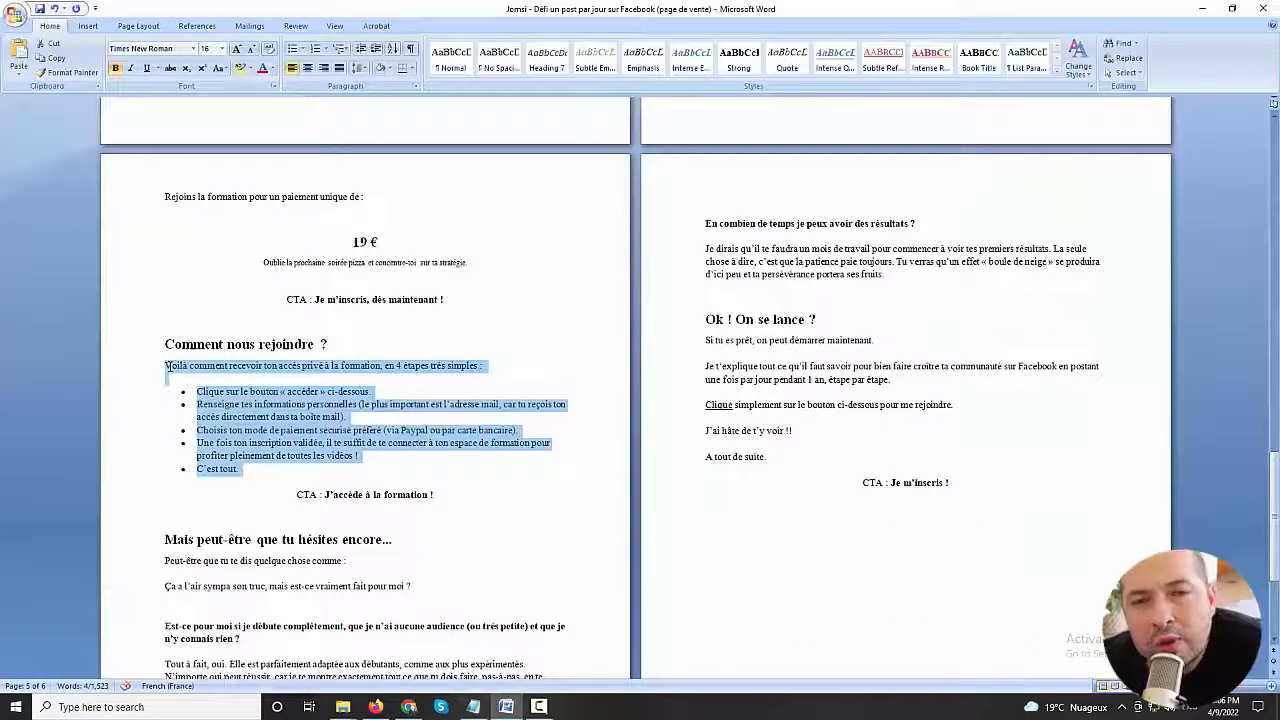
{"action": "left_click", "coordinate": [409, 707]}
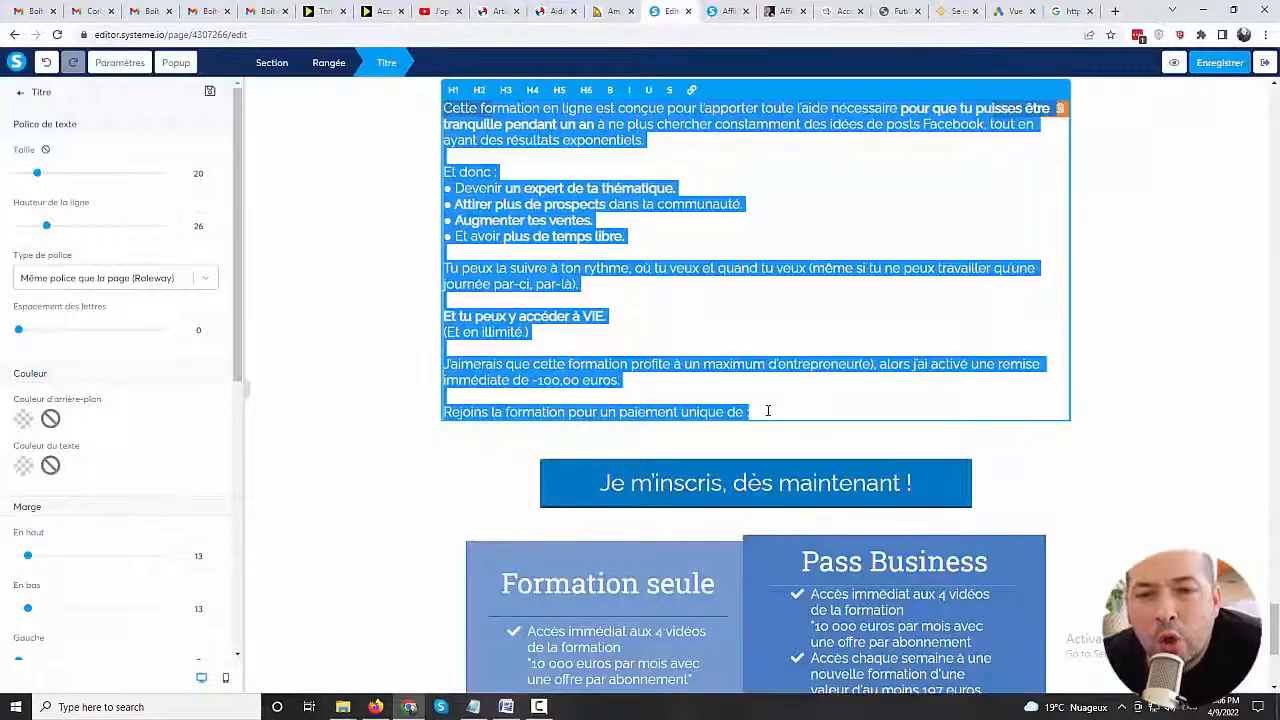
{"action": "type", "text": "Voilà comment recevoir ton accès privé à la formation, en 4 étapes très simples : • Clique sur le bouton « accéder » ci-dessous. • Renseigne tes informations personnelles (le plus important est l'adresse mail, car tu reçois ton accès directement dans ta boite mail). • Choisis ton mode de paiement sécurisé préféré (via Paypal ou par carte bancaire). • Une fois ton inscription validée, il te suffit de te connecter à ton espace de formation pour profiter pleinement de toutes les vidéos ! • C'est tout"}
{"action": "scroll", "coordinate": [563, 222], "scroll_direction": "up", "scroll_amount": 3}
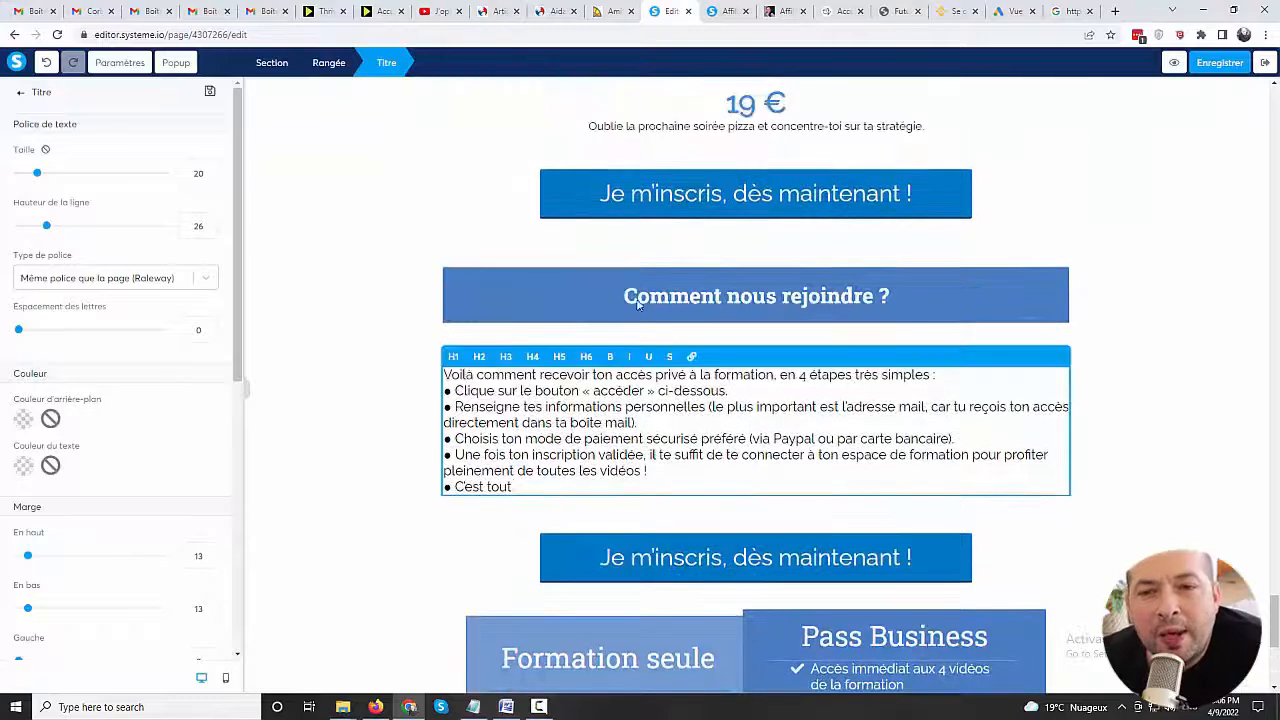
{"action": "left_click_drag", "start_coordinate": [748, 455], "coordinate": [455, 455]}
{"action": "left_click_drag", "start_coordinate": [515, 503], "coordinate": [455, 503]}
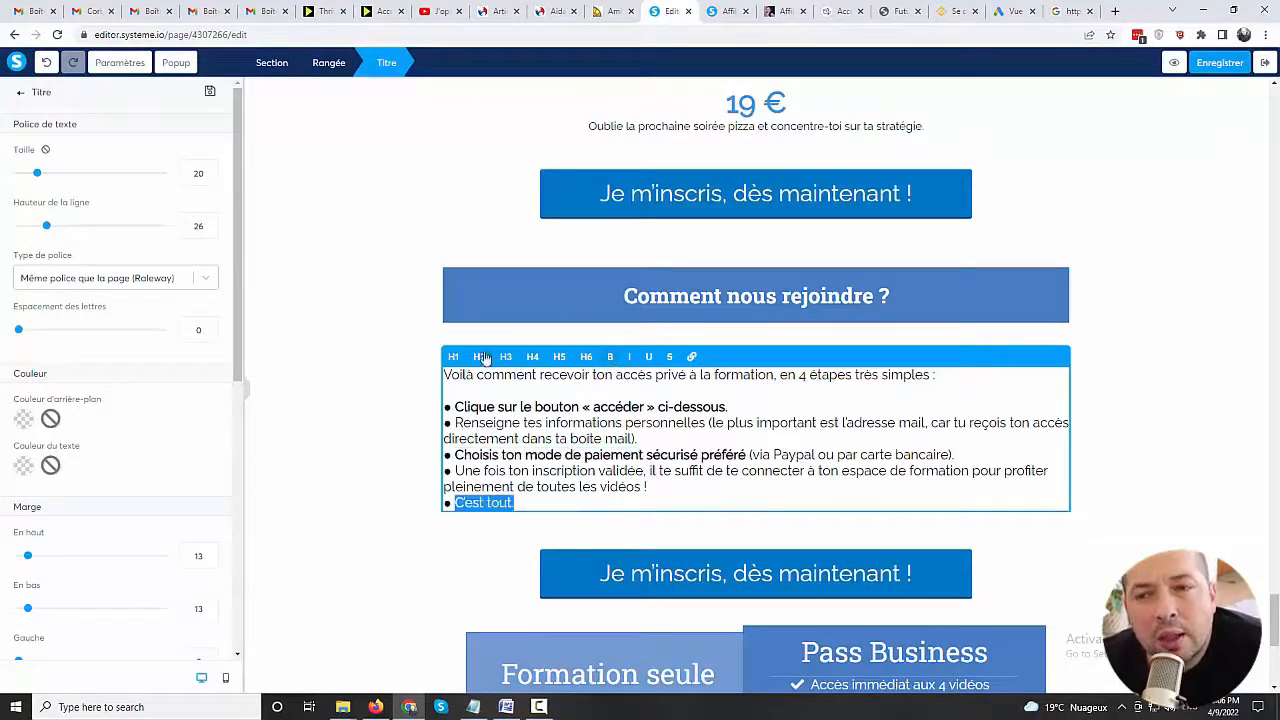
{"action": "left_click", "coordinate": [610, 357]}
{"action": "left_click", "coordinate": [641, 487]}
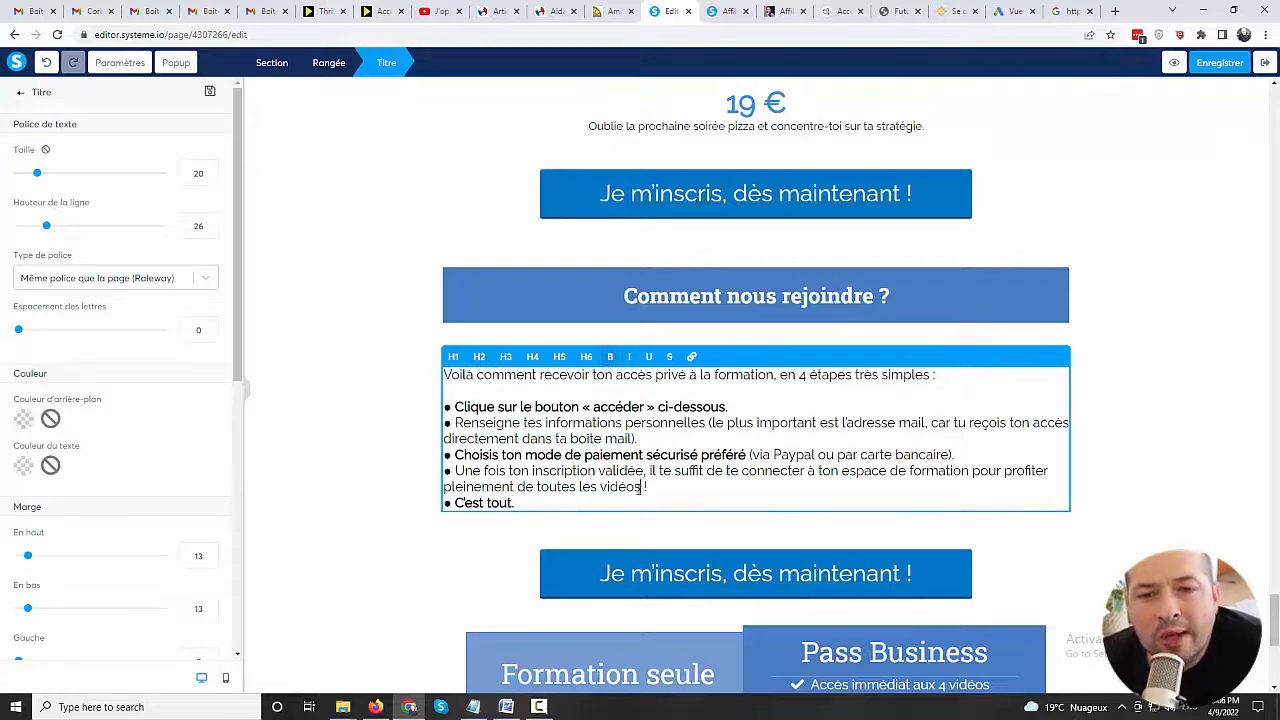
Step: Relabel the duplicated button 'J'accède à la formation !'
{"action": "key", "text": "alt+Tab"}
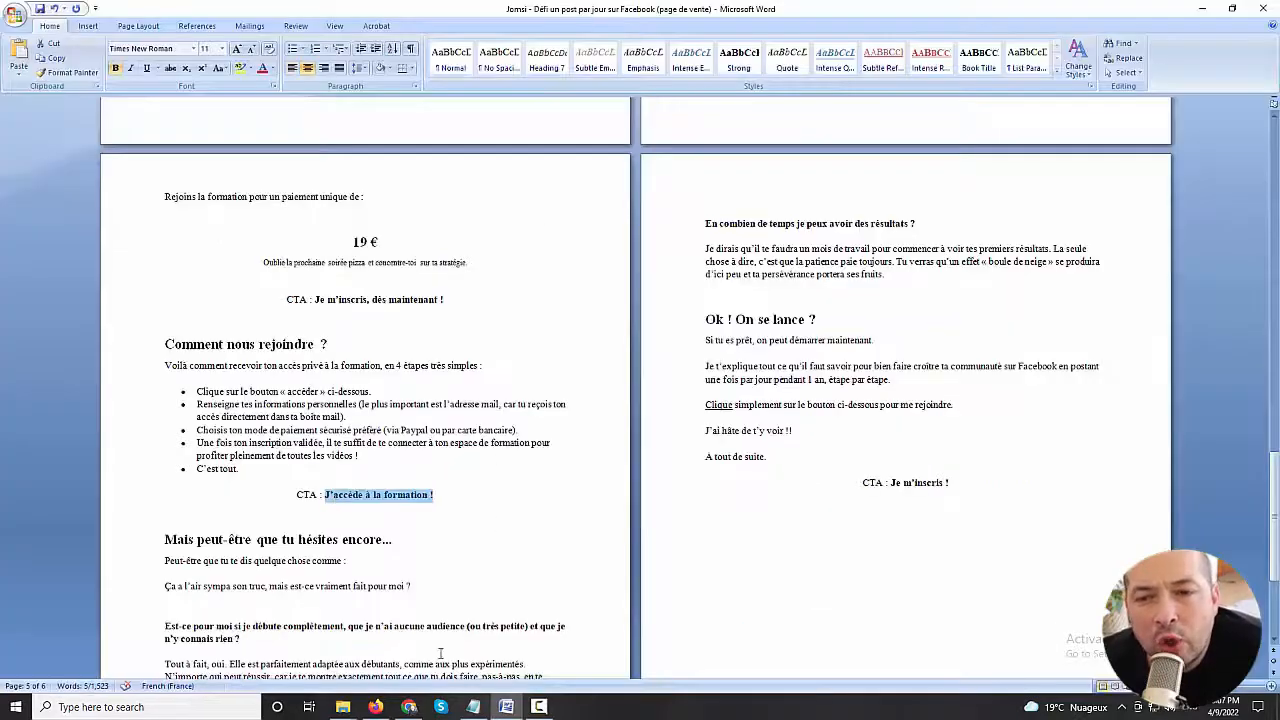
{"action": "key", "text": "alt+Tab"}
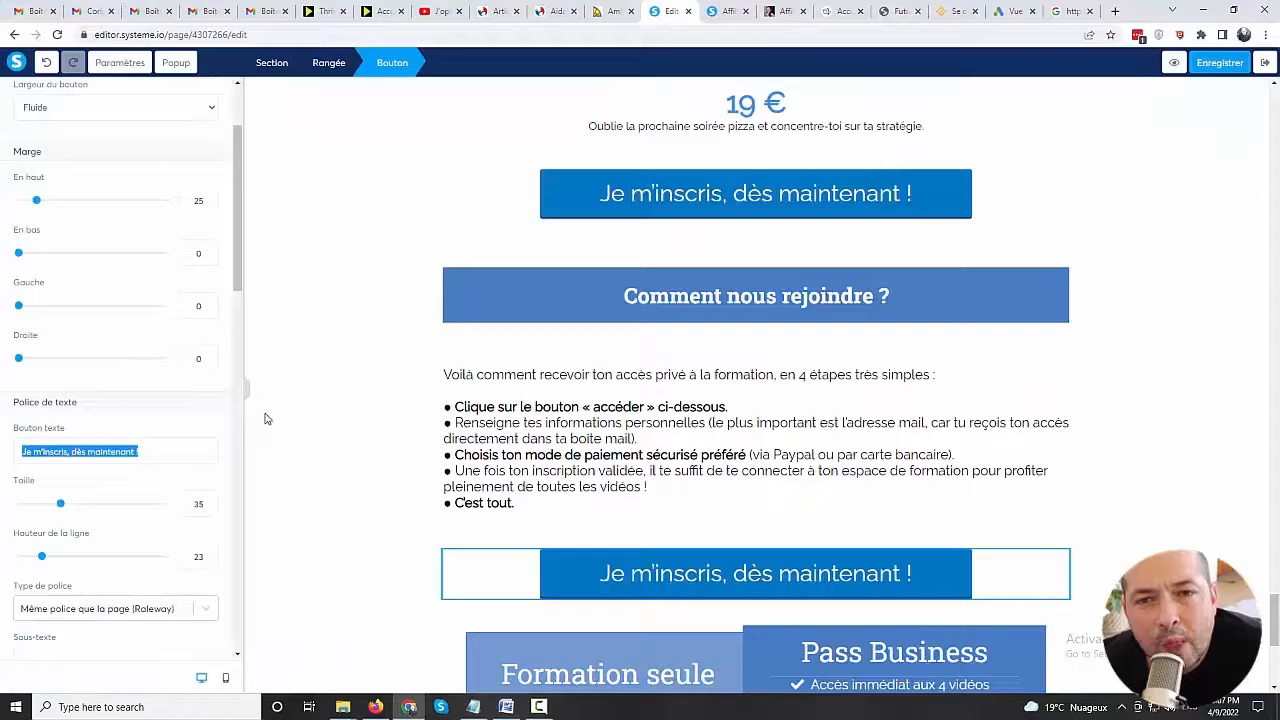
{"action": "type", "text": "J'accède à la formation !"}
Step: Save the page, then delete the two-column pricing row and the leftover empty row
{"action": "left_click", "coordinate": [1154, 414]}
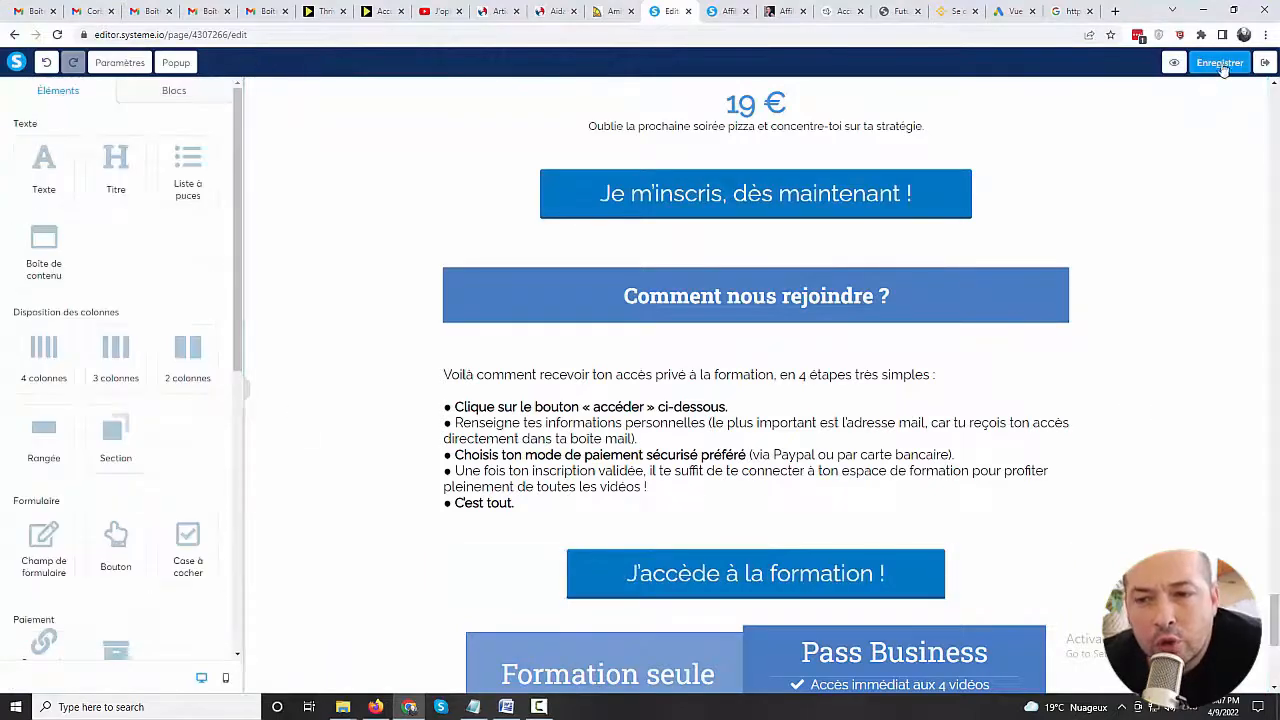
{"action": "left_click", "coordinate": [1220, 67]}
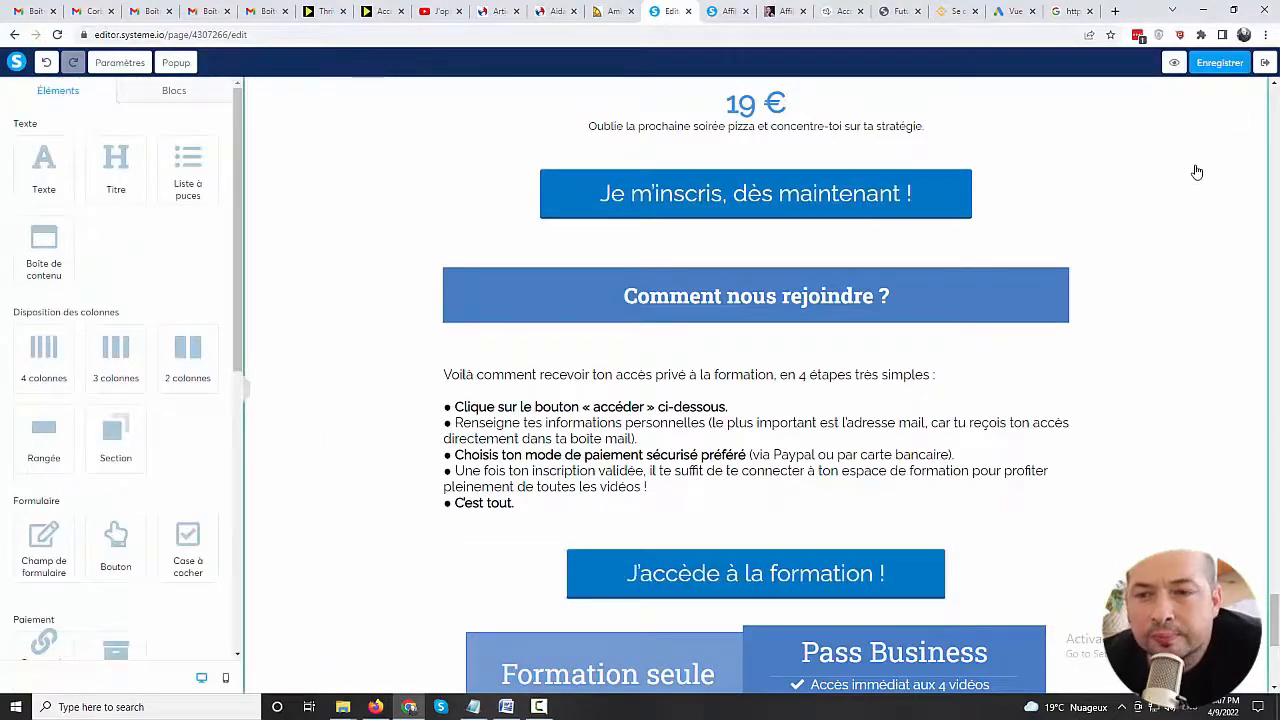
{"action": "scroll", "coordinate": [1197, 172], "scroll_direction": "down", "scroll_amount": 3}
{"action": "left_click", "coordinate": [1066, 305]}
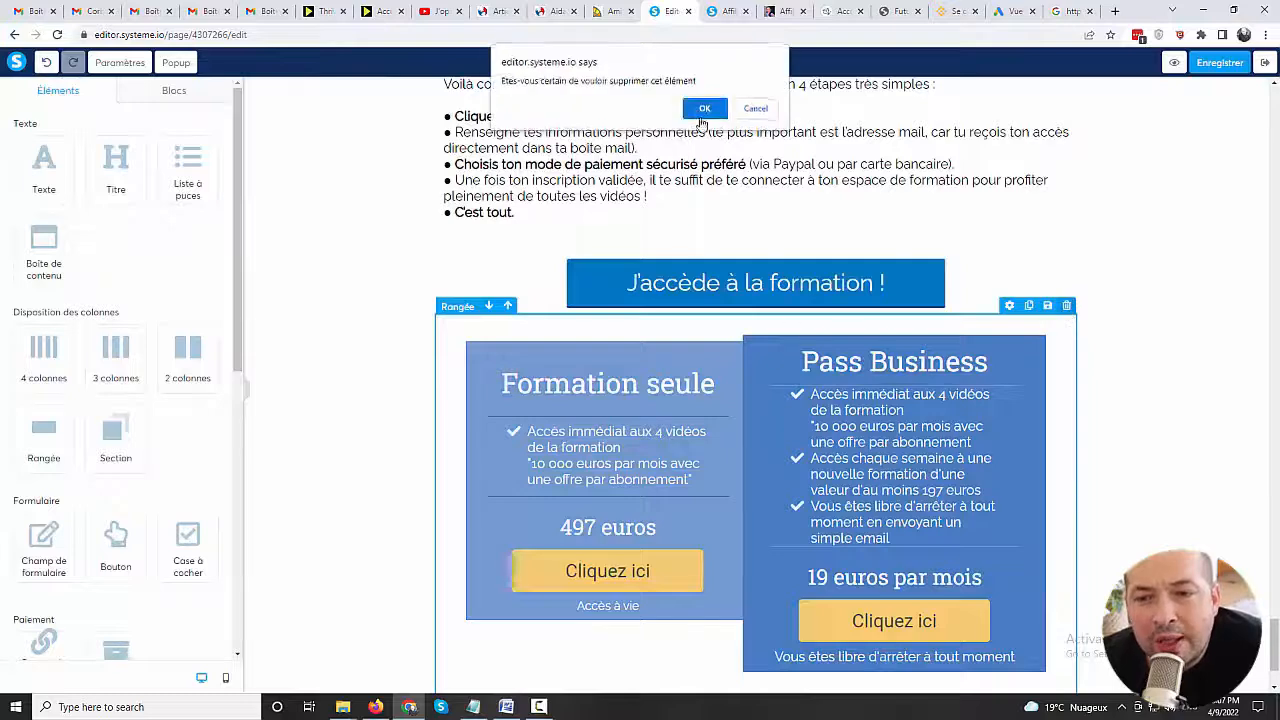
{"action": "left_click", "coordinate": [703, 110]}
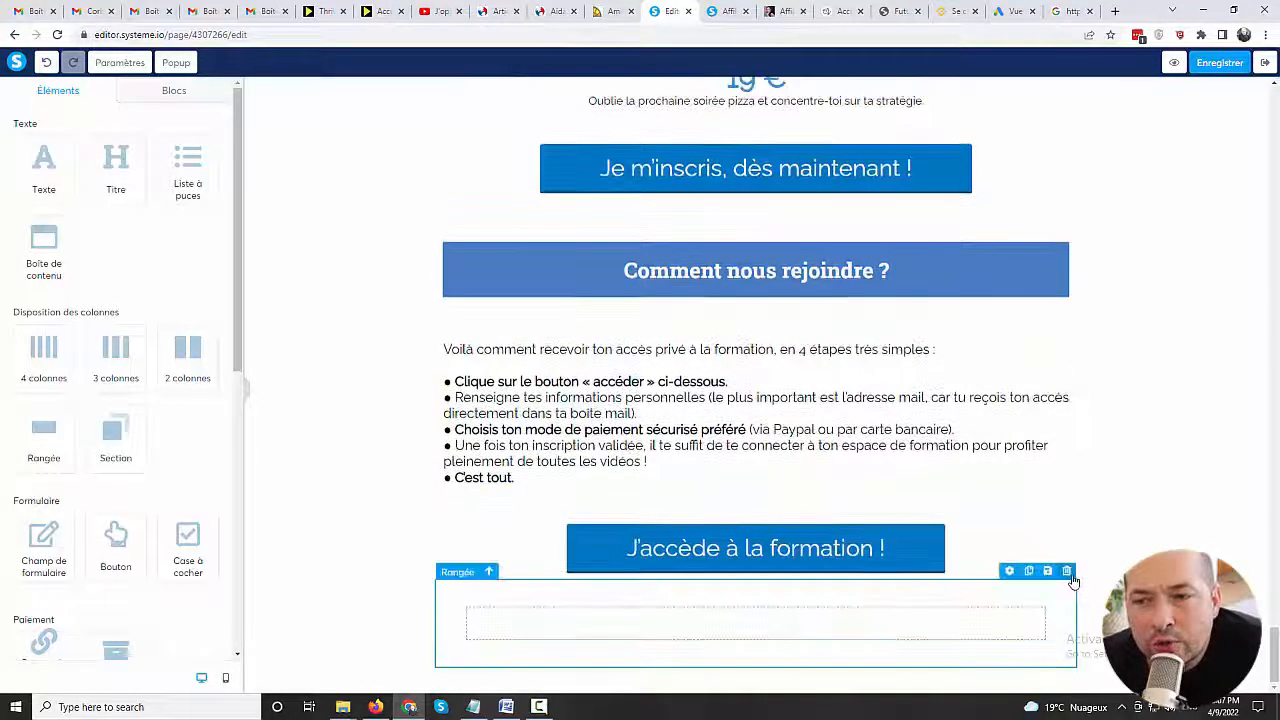
{"action": "left_click", "coordinate": [1068, 573]}
{"action": "left_click", "coordinate": [696, 115]}
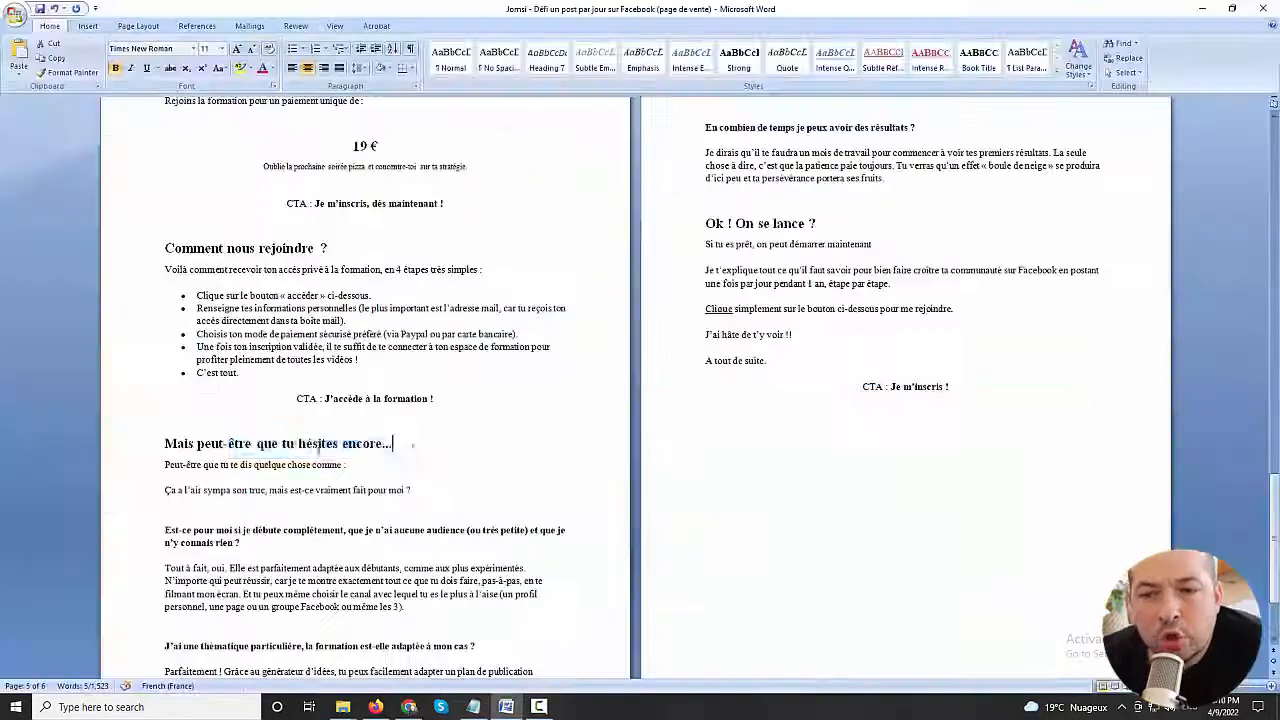
Step: Paste 'Mais peut-être que tu hésites encore...' from Word over the next heading
{"action": "left_click_drag", "start_coordinate": [410, 445], "coordinate": [173, 441]}
{"action": "key", "text": "ctrl+c"}
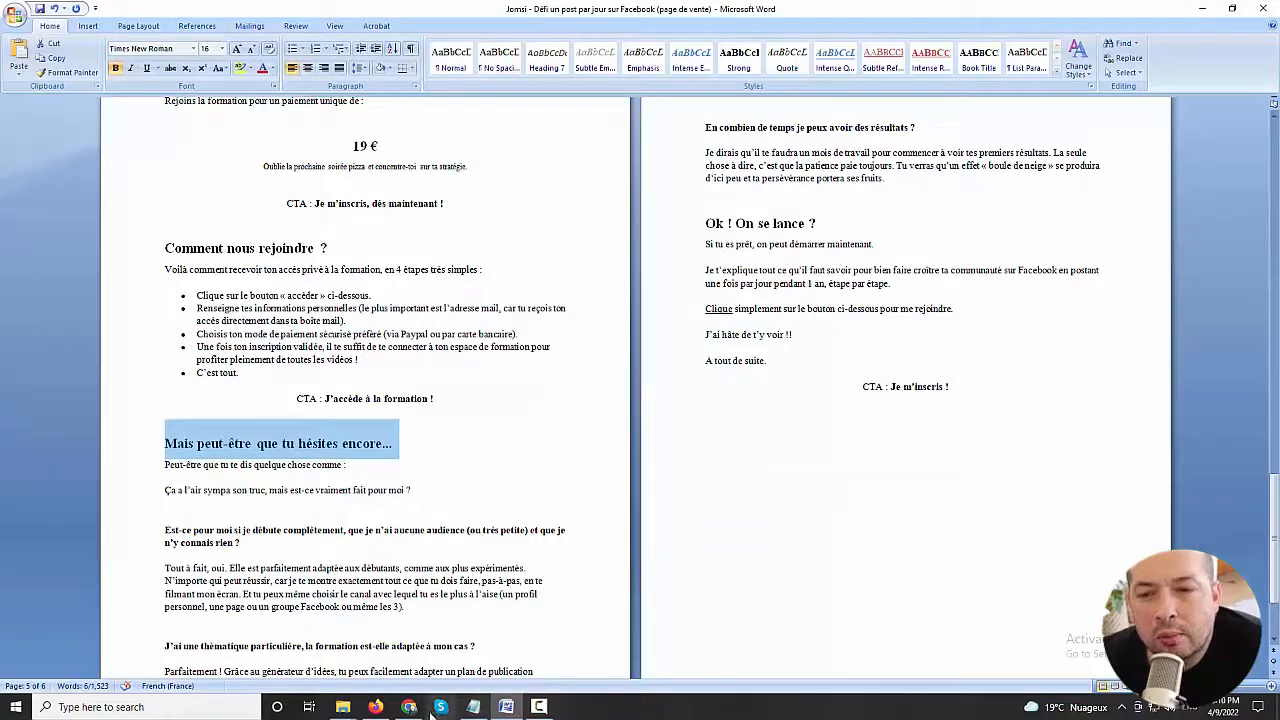
{"action": "left_click", "coordinate": [410, 707]}
{"action": "key", "text": "ctrl+v"}
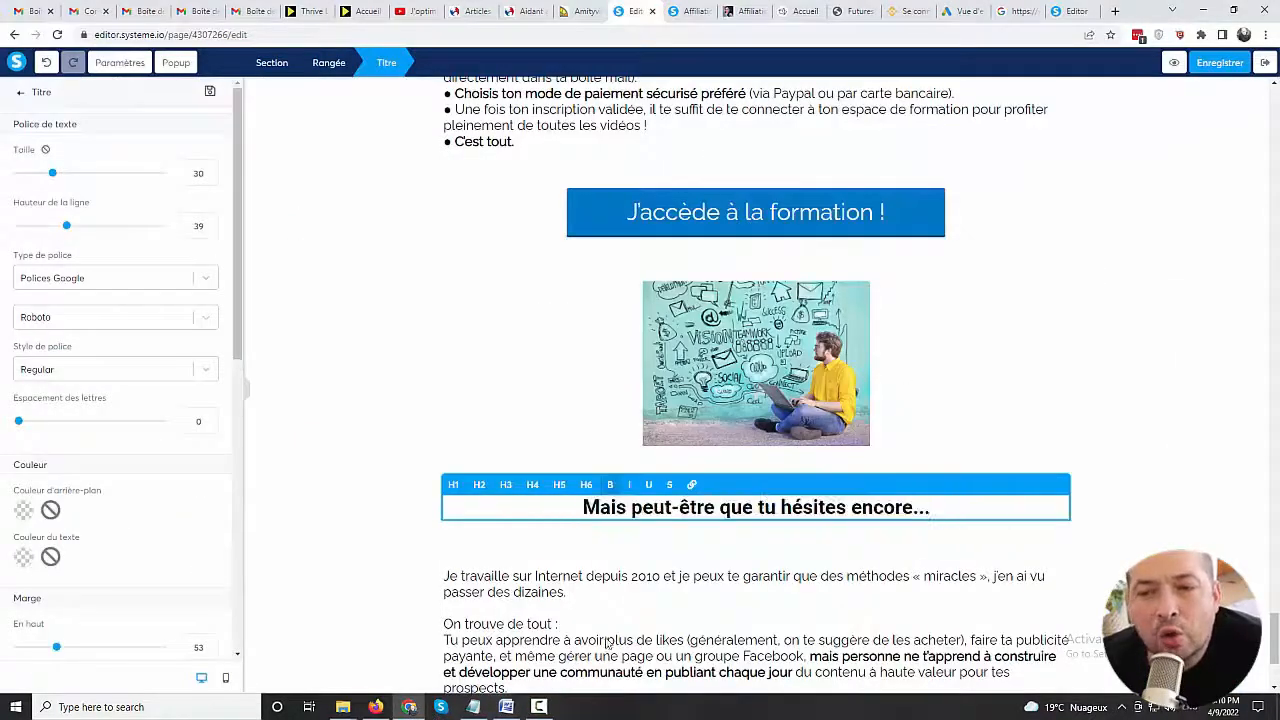
Step: Make the 'Mais peut-être' heading text blue (4A90E2)
{"action": "left_click", "coordinate": [23, 557]}
{"action": "scroll", "coordinate": [100, 585], "scroll_direction": "down", "scroll_amount": 2}
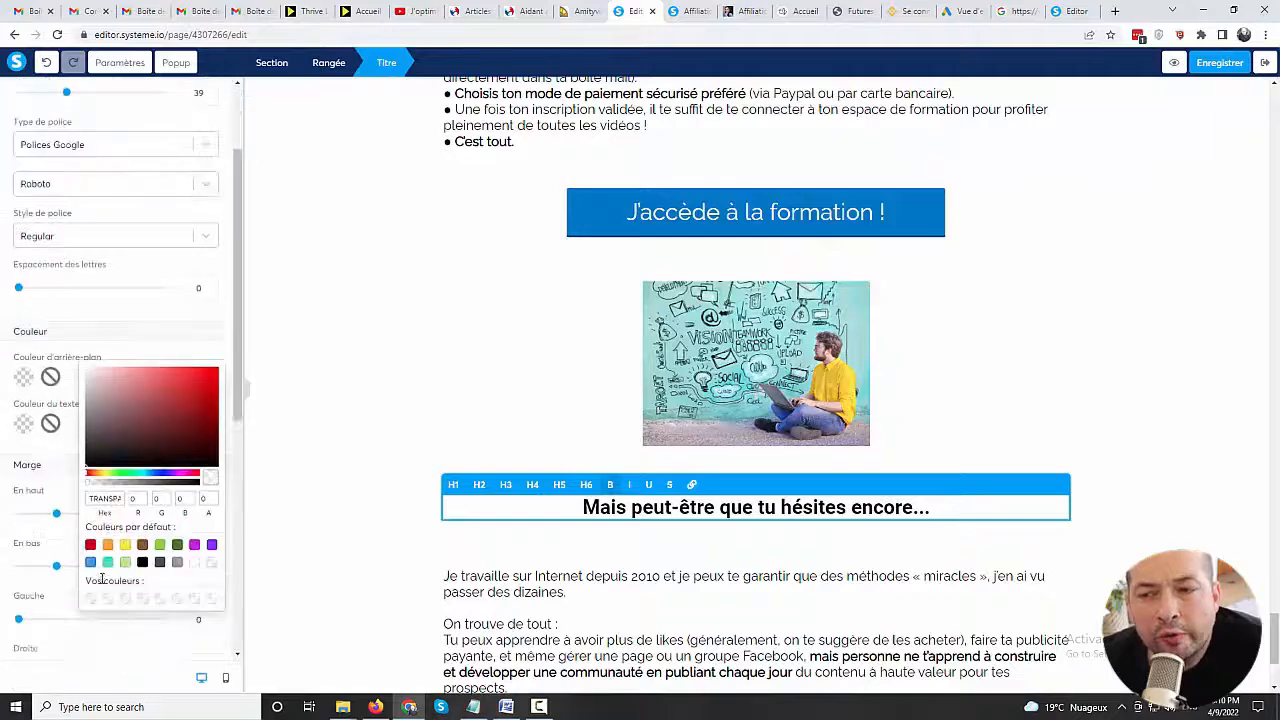
{"action": "left_click", "coordinate": [90, 562]}
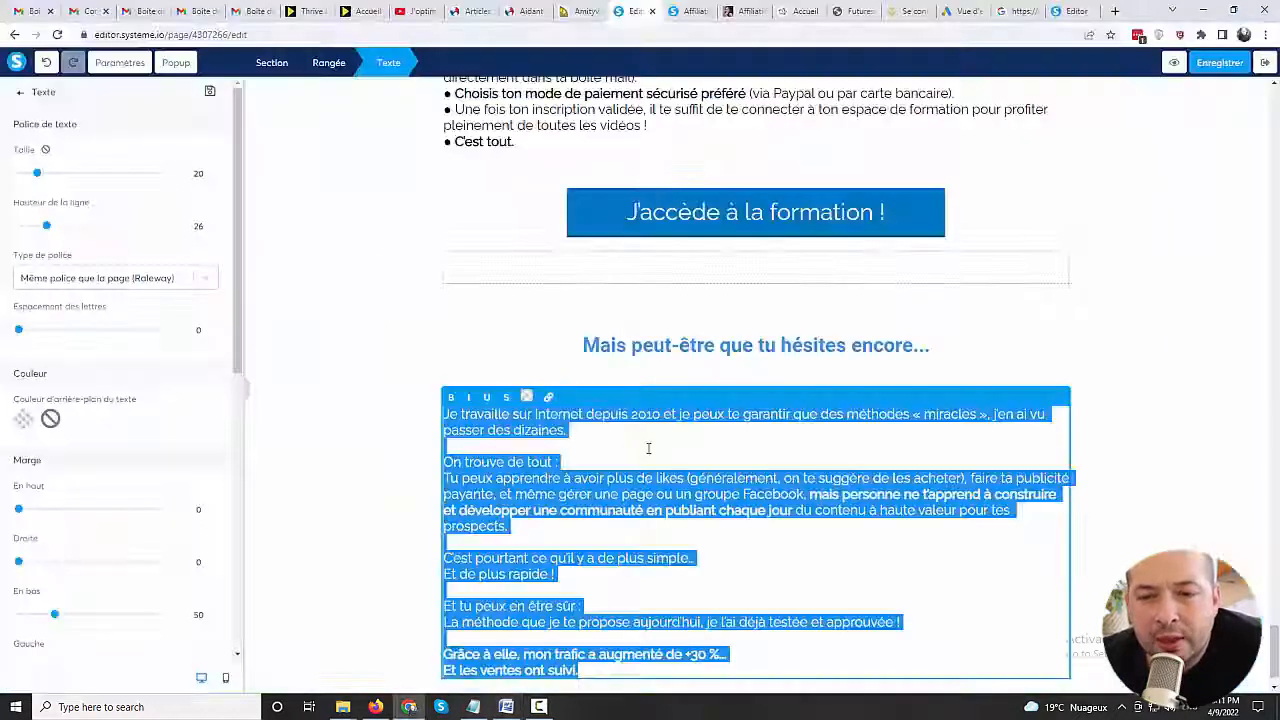
Step: Paste the FAQ answers into the text block, add blank lines between them, and save
{"action": "type", "text": "Peut-être que tu te dis quelque chose comme : Ca a l'air sympa son truc, mais est-ce vraiment fait pour moi ? Est-ce pour moi si je débute complètement, que je n'ai aucune audience (ou très petite) et que je n'y connais rien ? Tout à fait, oui. Elle est parfaitement adaptée aux débutants, comme aux plus expérimentés. N'importe qui peut réussir, car je te montre exactement tout ce que tu dois faire, pas-à-pas, en te filmant mon écran. Et tu peux même choisir le canal avec lequel tu es le plus à l'aise (un profil personnel, une page ou un groupe Facebook ou même les 3). J'ai une thématique particulière, la formation est-elle adaptée à mon cas ? Parfaitement ! Grâce au générateur d'idées, tu peux facilement adapter un plan de publication cohérent avec ta propre thématique (et avec n'importe quelle autre thématique). Je suis timide et ne veux pas faire de vidéo ou de live. Est-ce pénalisant pour cette formation ? Pas du tout ! Si comme Anthony (tu sais, l'entrepreneur que j'ai aidé), tu es timide, tu peux facilement trouver des idées de publications qui te conviennent"}
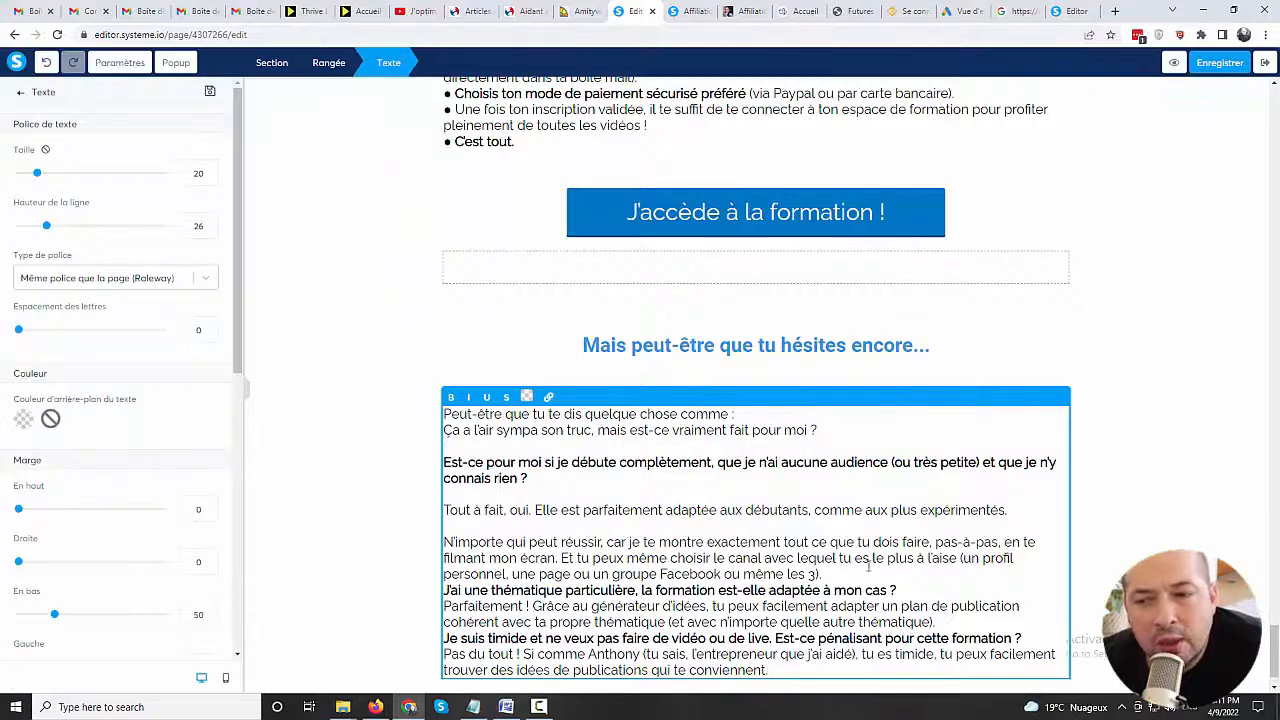
{"action": "left_click", "coordinate": [856, 575]}
{"action": "key", "text": "Return"}
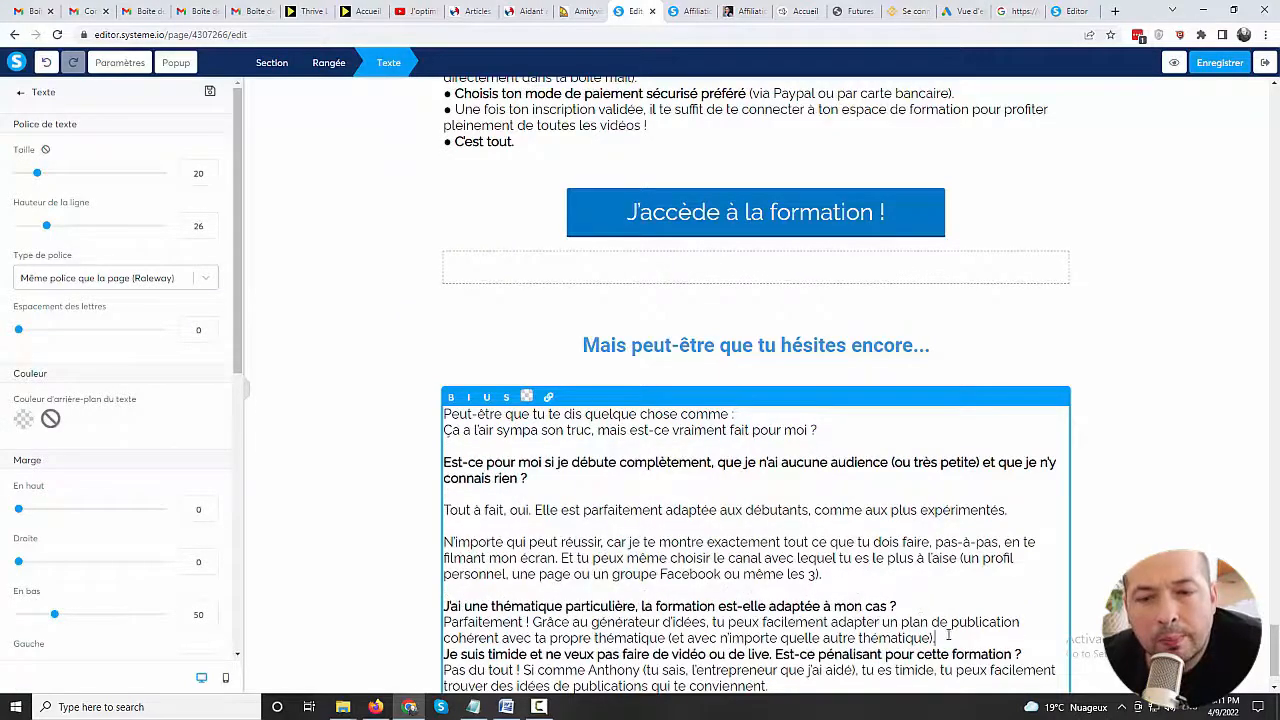
{"action": "key", "text": "Return"}
{"action": "scroll", "coordinate": [928, 603], "scroll_direction": "down", "scroll_amount": 2}
{"action": "left_click", "coordinate": [1216, 63]}
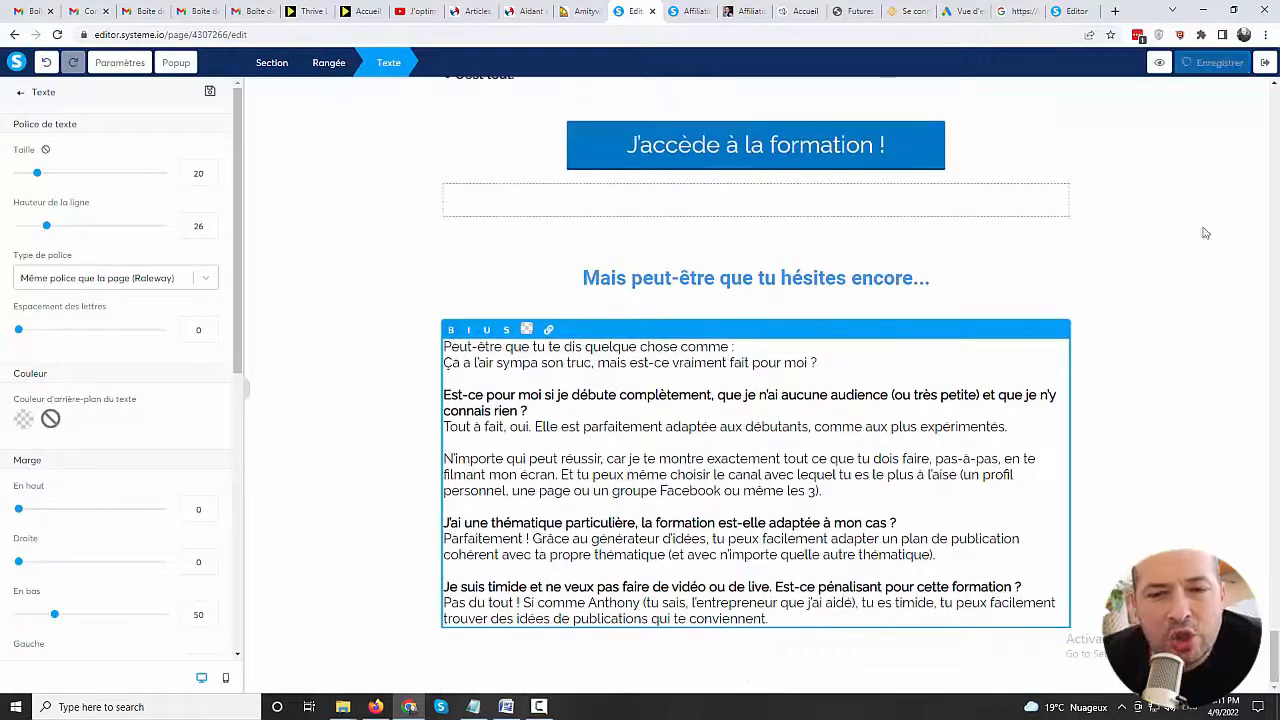
Step: Duplicate the heading and FAQ text blocks and place the copies below the FAQ
{"action": "left_click", "coordinate": [1164, 337]}
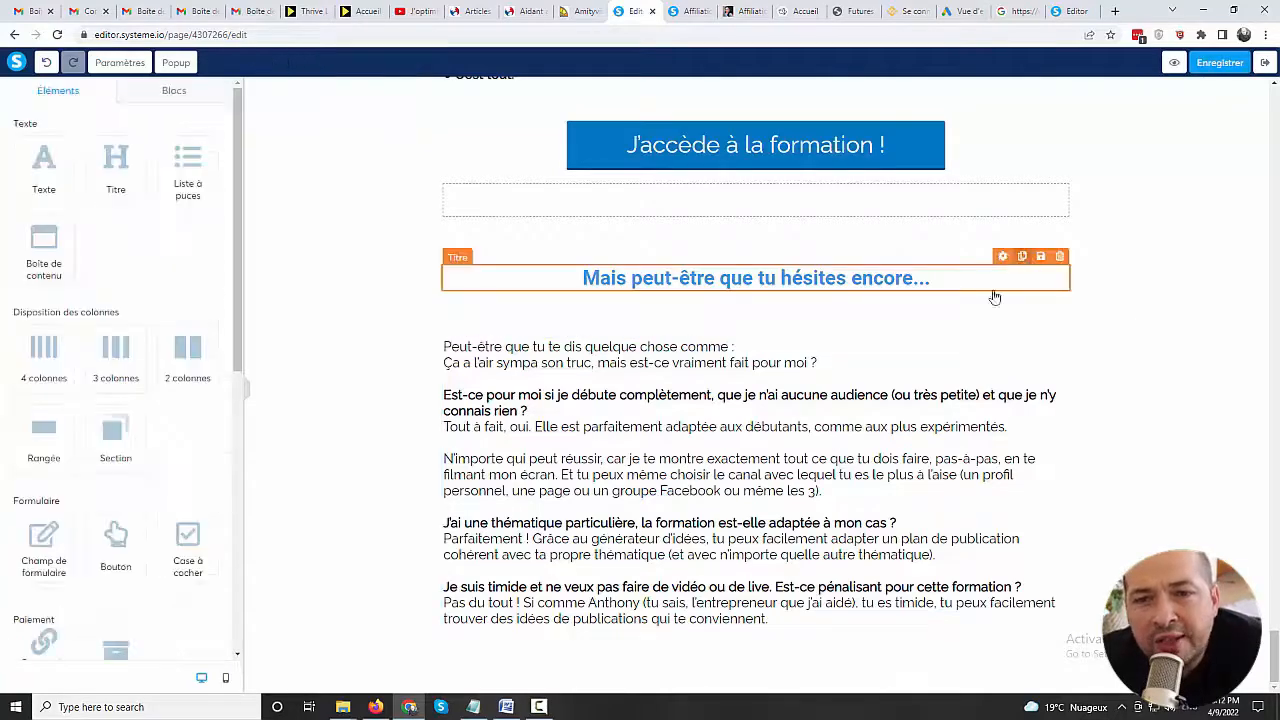
{"action": "left_click", "coordinate": [1022, 258]}
{"action": "left_click_drag", "start_coordinate": [851, 374], "coordinate": [815, 650]}
{"action": "left_click", "coordinate": [1022, 263]}
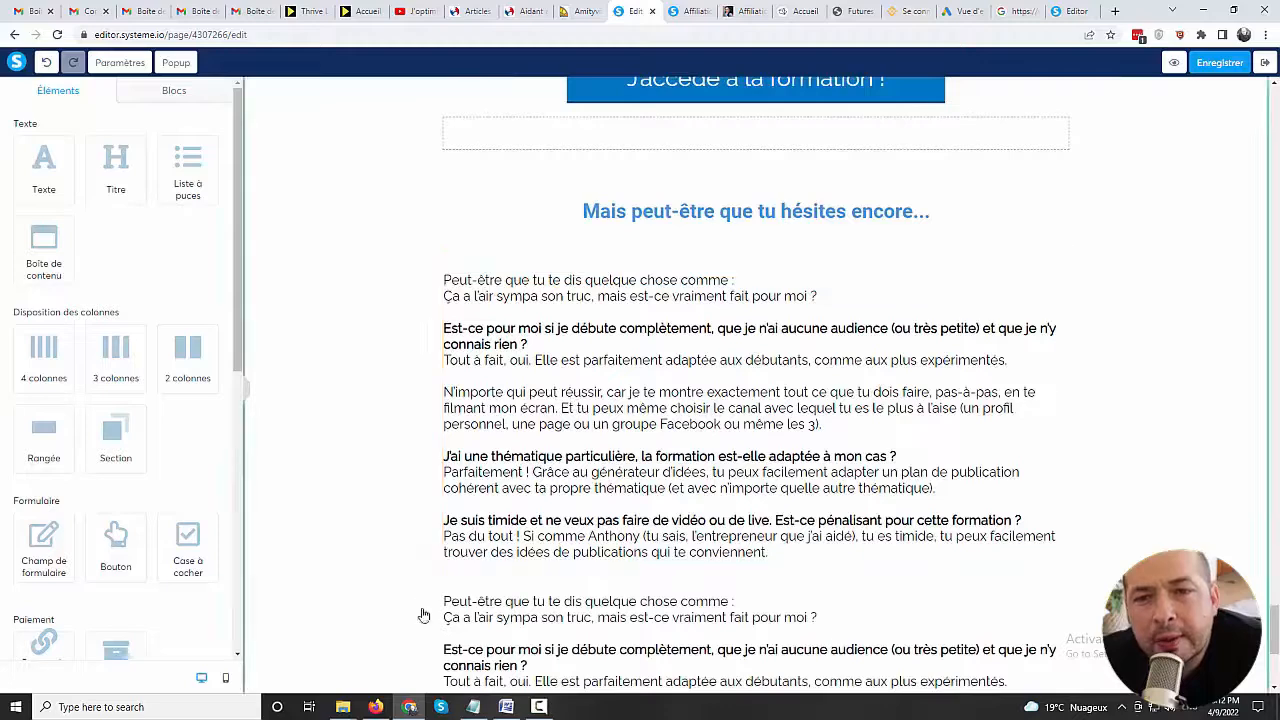
{"action": "left_click_drag", "start_coordinate": [458, 612], "coordinate": [492, 628]}
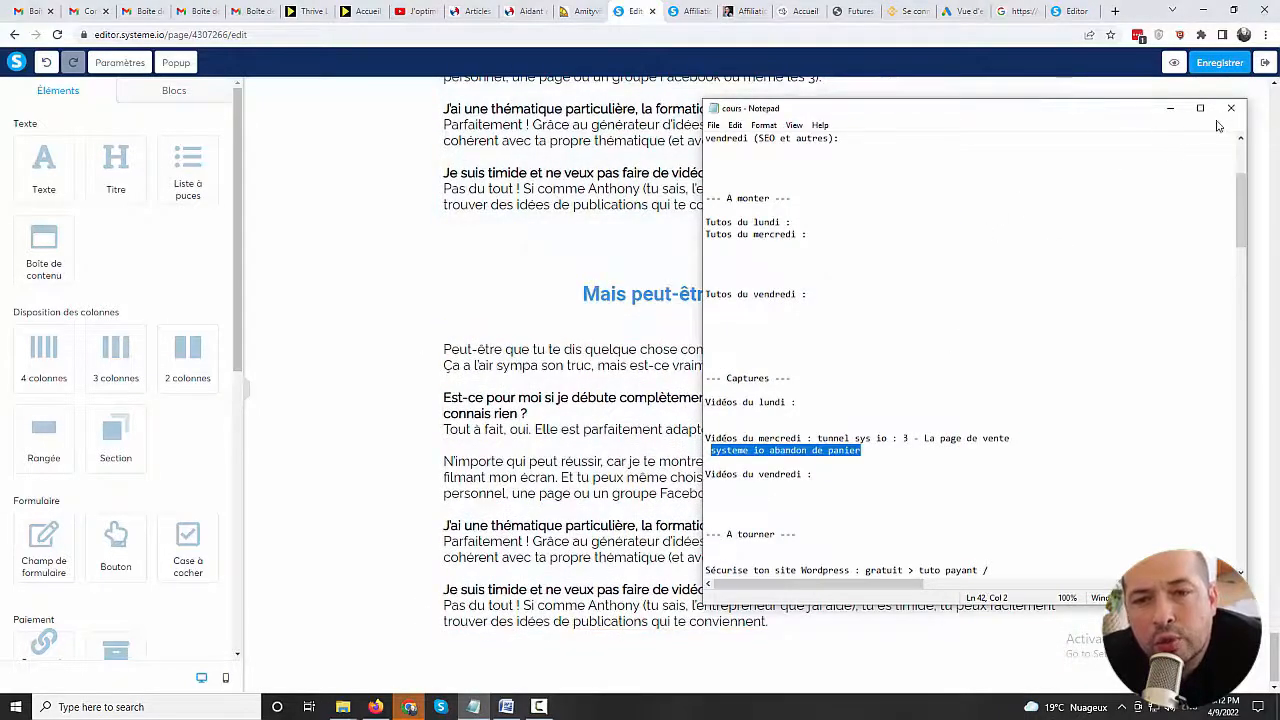
Step: Paste 'Ok ! On se lance ?' as the closing heading and make it blue
{"action": "left_click", "coordinate": [1168, 108]}
{"action": "key", "text": "alt+Tab"}
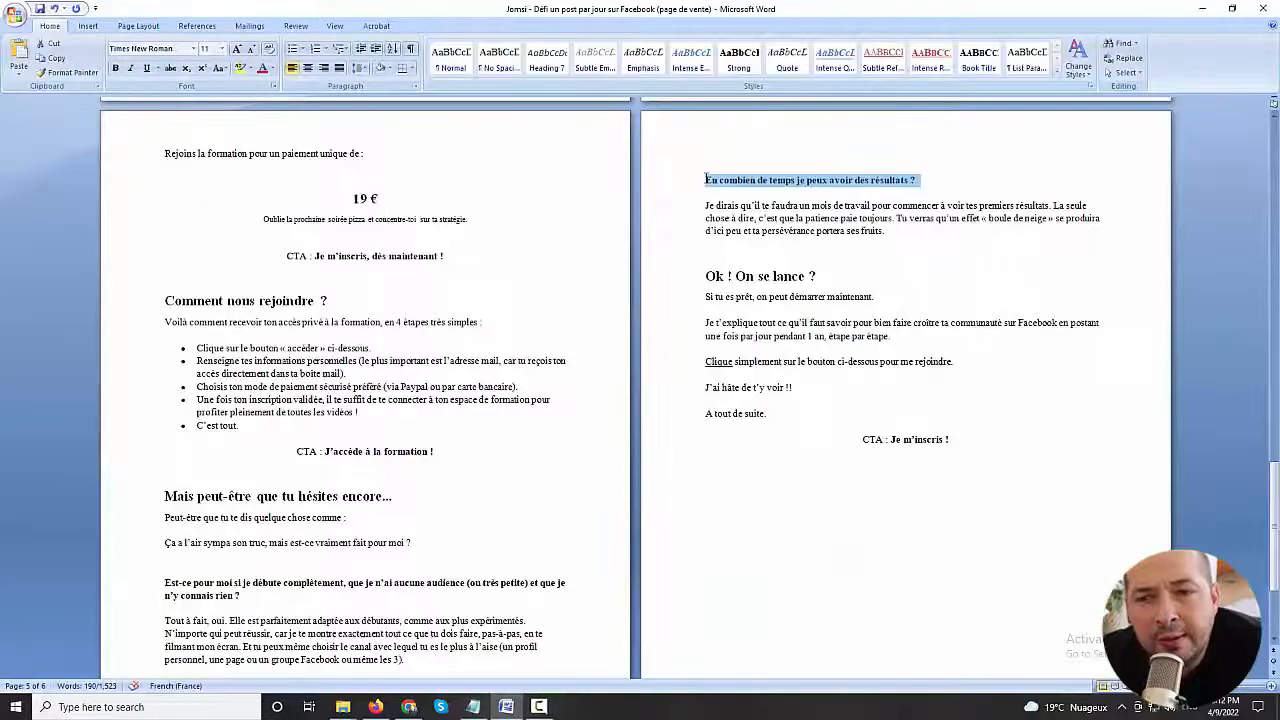
{"action": "key", "text": "alt+Tab"}
{"action": "type", "text": "Ok ! On se lance ?"}
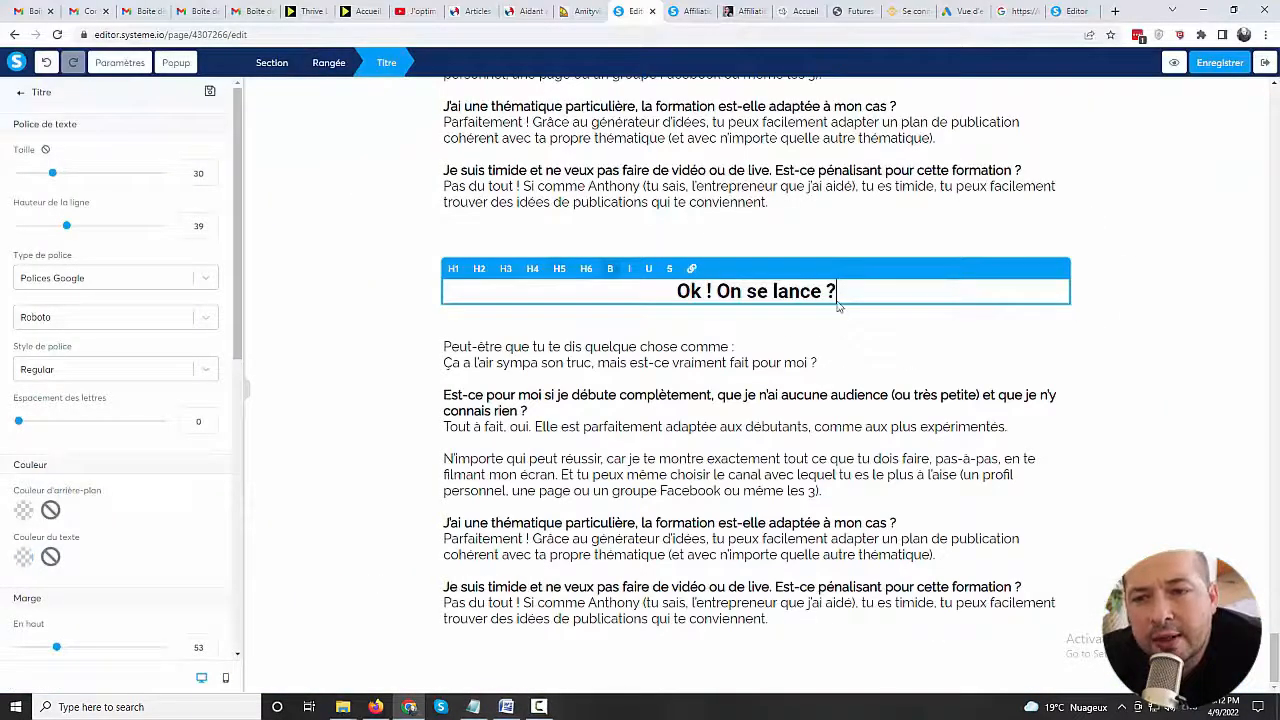
{"action": "left_click_drag", "start_coordinate": [838, 291], "coordinate": [508, 297]}
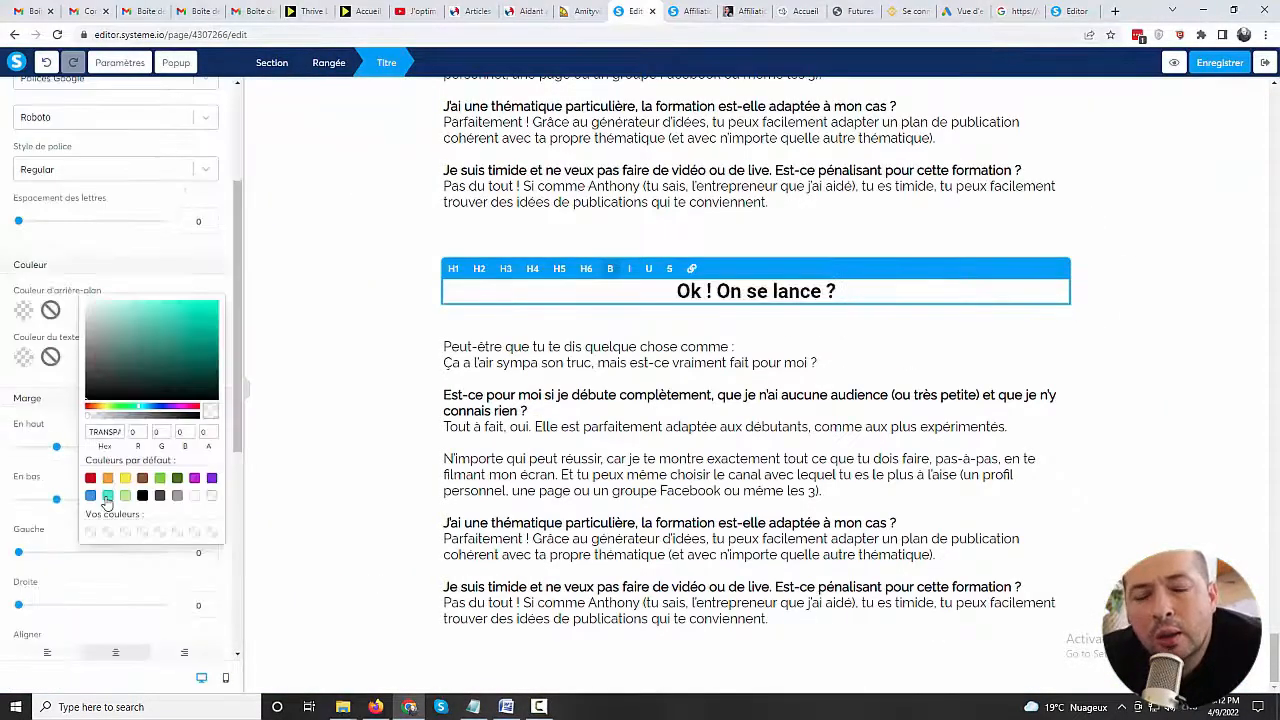
{"action": "left_click", "coordinate": [108, 497]}
{"action": "left_click", "coordinate": [108, 497]}
{"action": "left_click", "coordinate": [91, 496]}
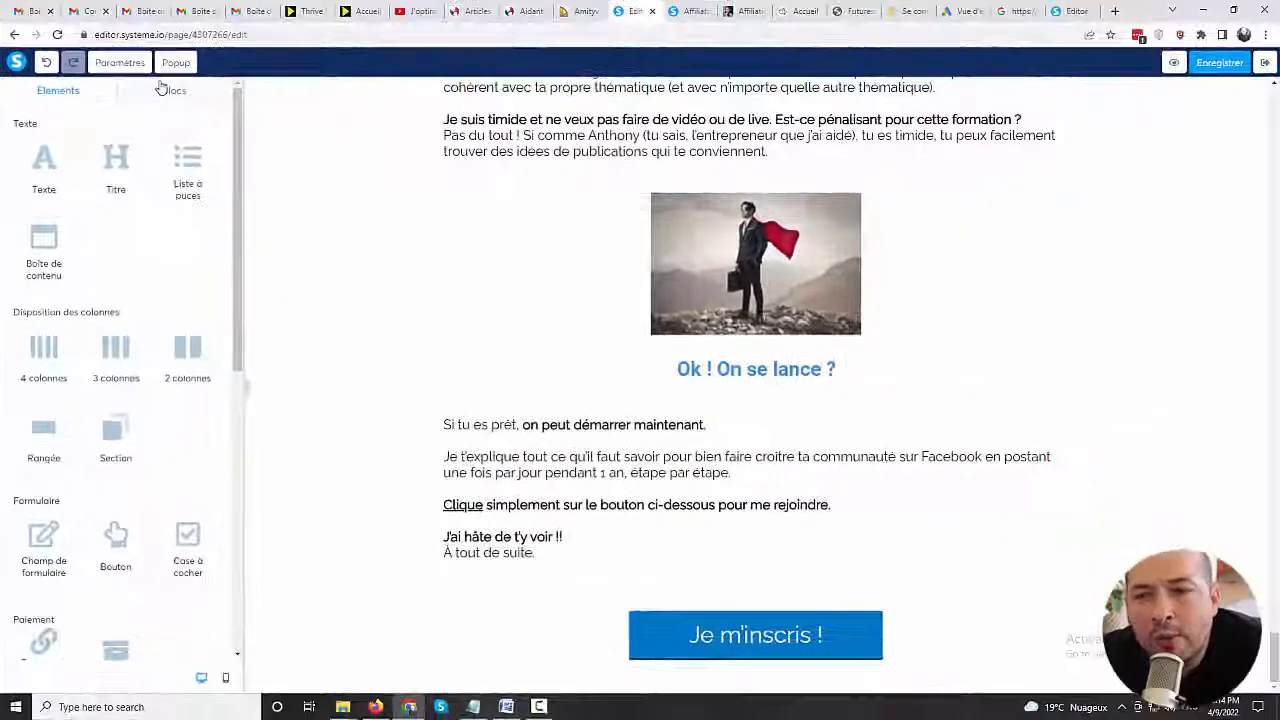
Step: Add the saved footer cgv block below the 'Je m'inscris !' button and save the page
{"action": "left_click_drag", "start_coordinate": [54, 460], "coordinate": [511, 677]}
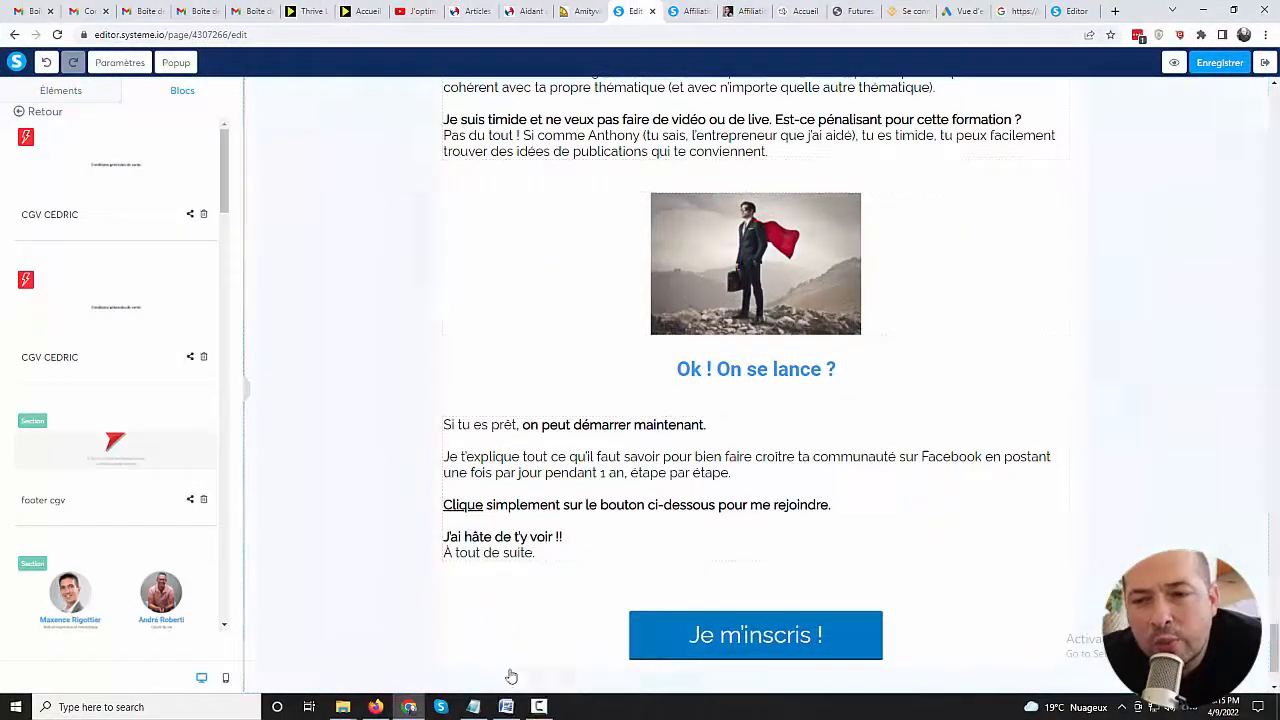
{"action": "scroll", "coordinate": [996, 574], "scroll_direction": "down", "scroll_amount": 2}
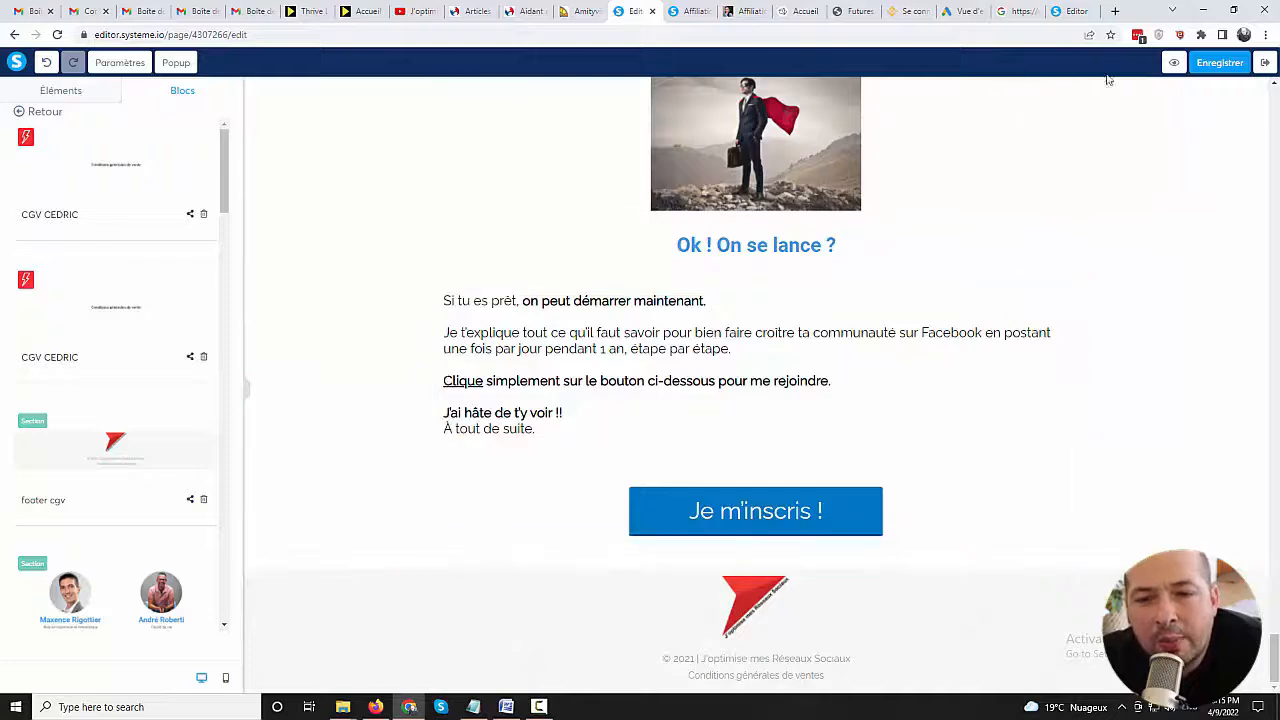
{"action": "left_click", "coordinate": [1216, 64]}
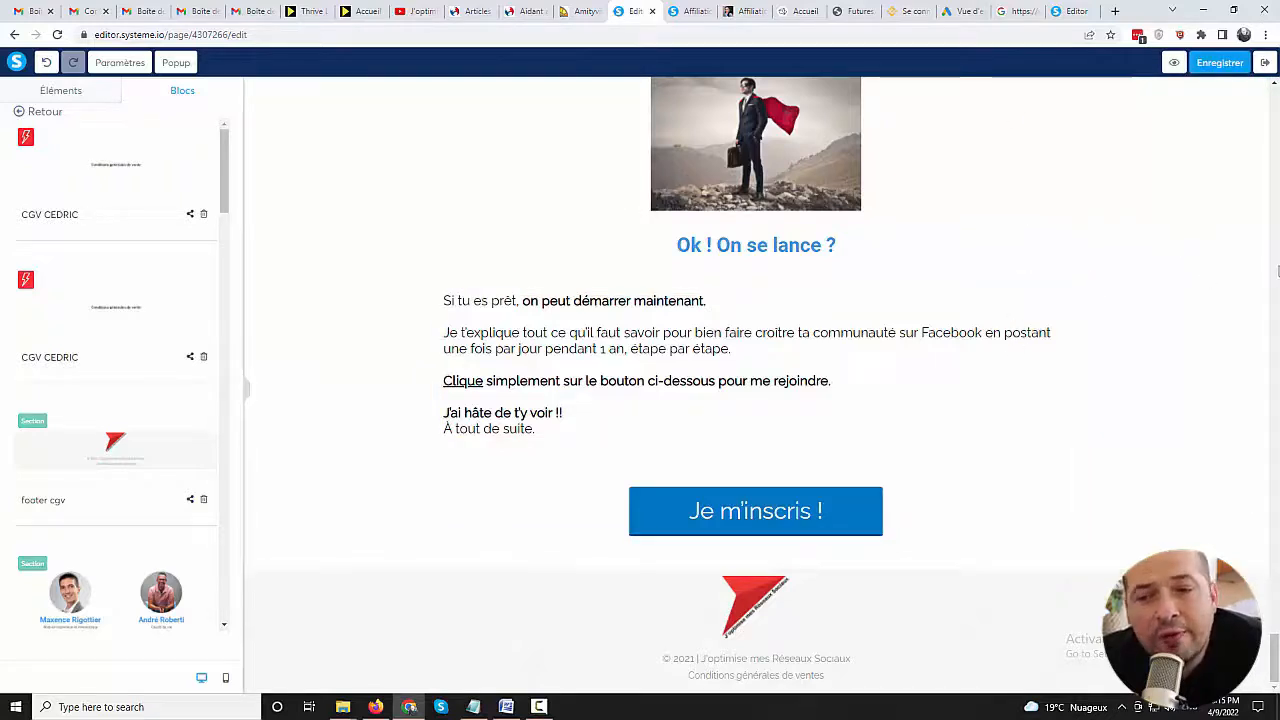
Step: Preview the finished sales page and scroll through it to the end
{"action": "left_click", "coordinate": [1173, 62]}
{"action": "scroll", "coordinate": [1001, 264], "scroll_direction": "down", "scroll_amount": 3}
{"action": "left_click_drag", "start_coordinate": [1275, 145], "coordinate": [1268, 607]}
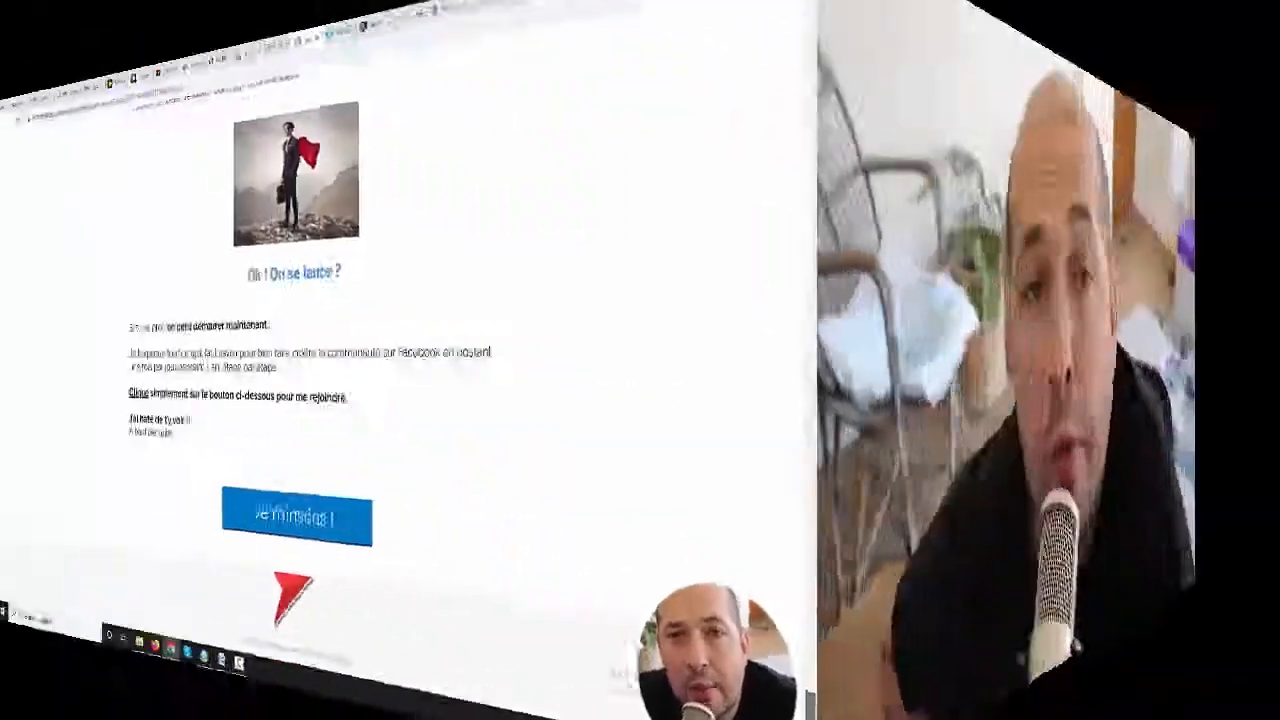